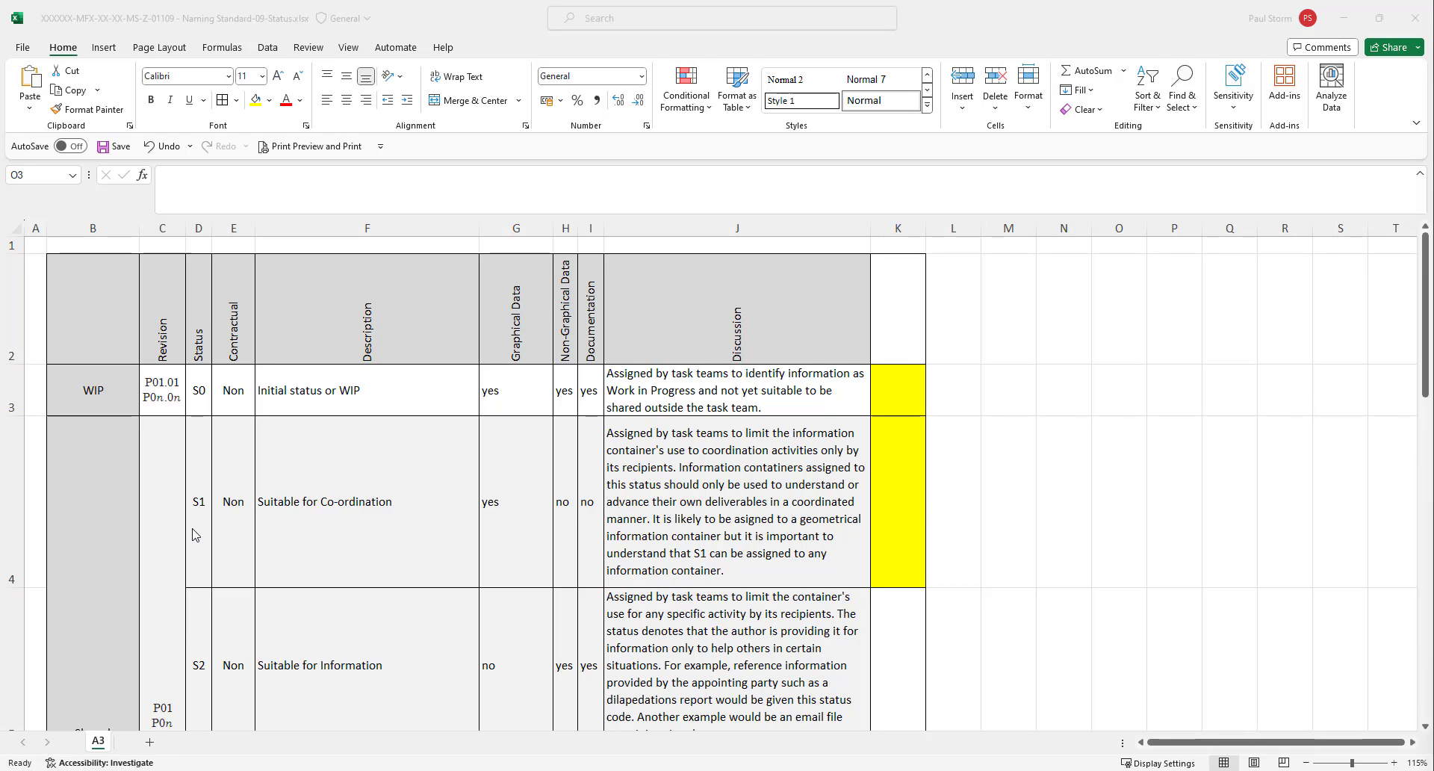
Look over the naming standard's status table and select its entire Status column.
click(967, 464)
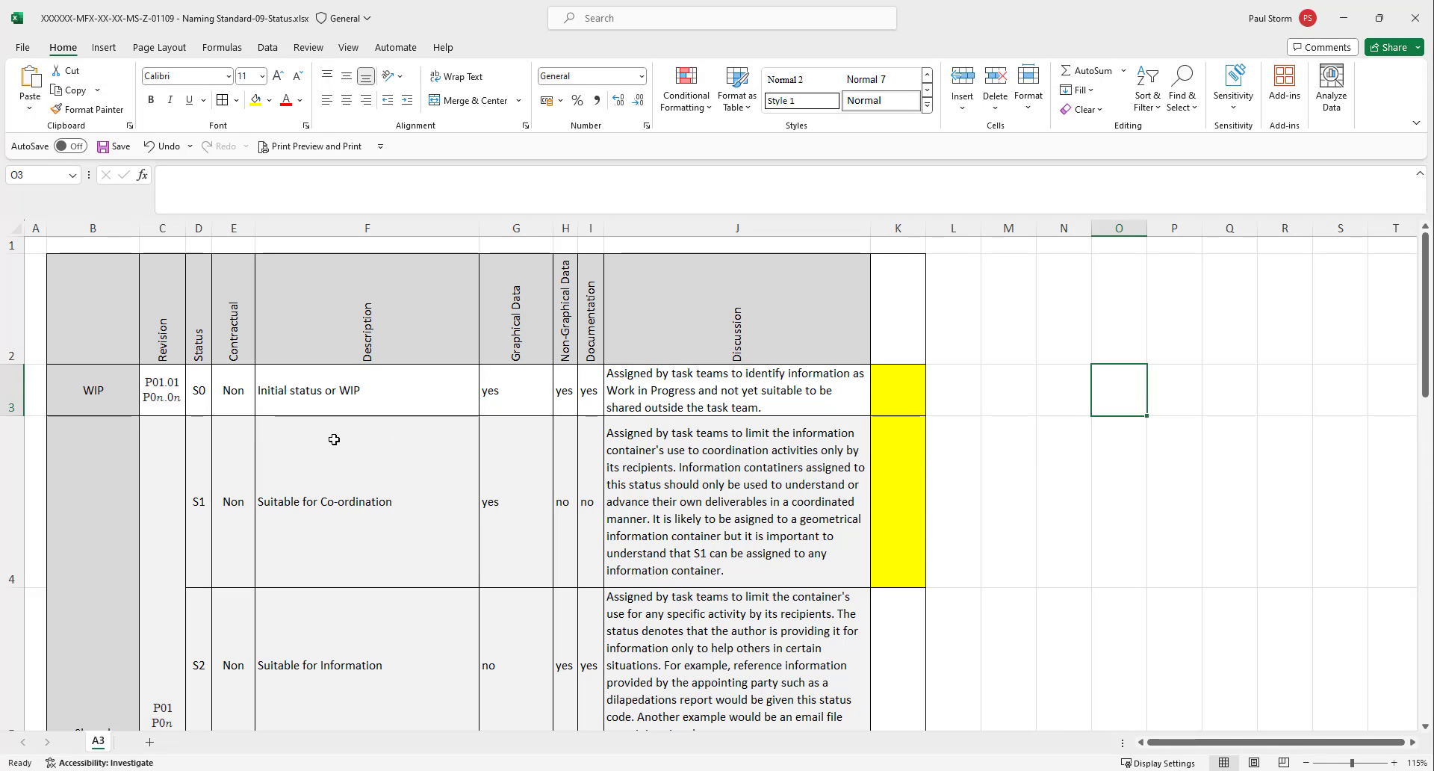
scroll(248, 427, down, 1)
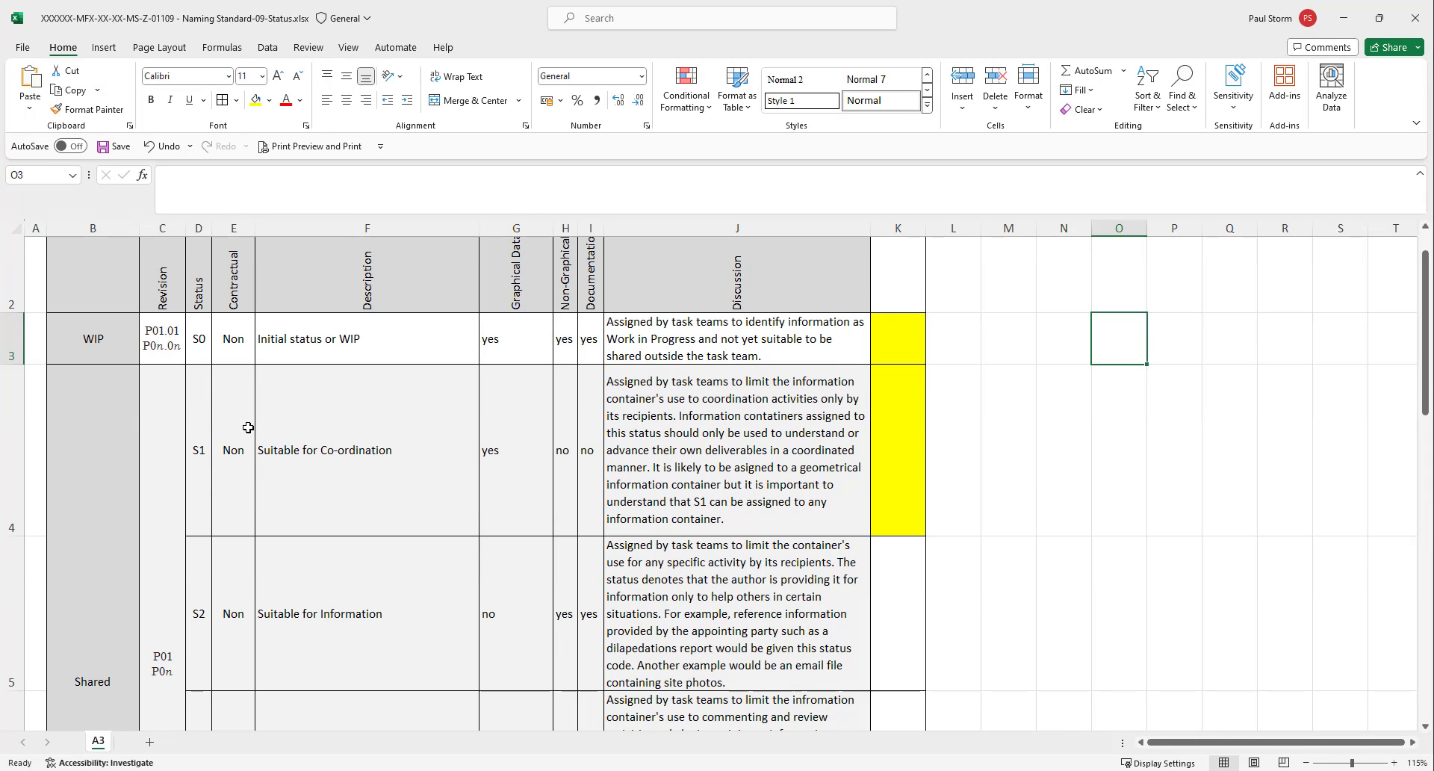
scroll(203, 229, down, 1)
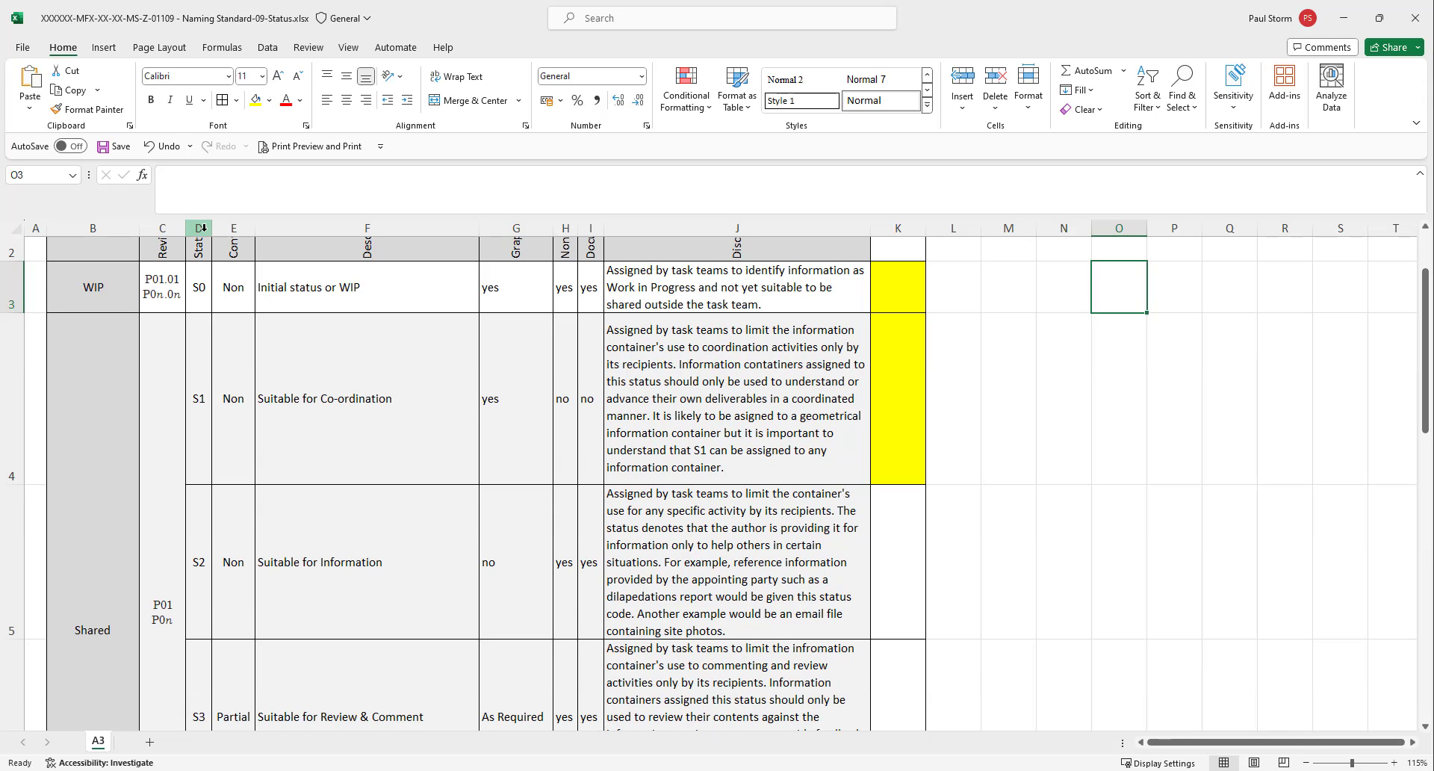
scroll(203, 226, up, 2)
click(199, 227)
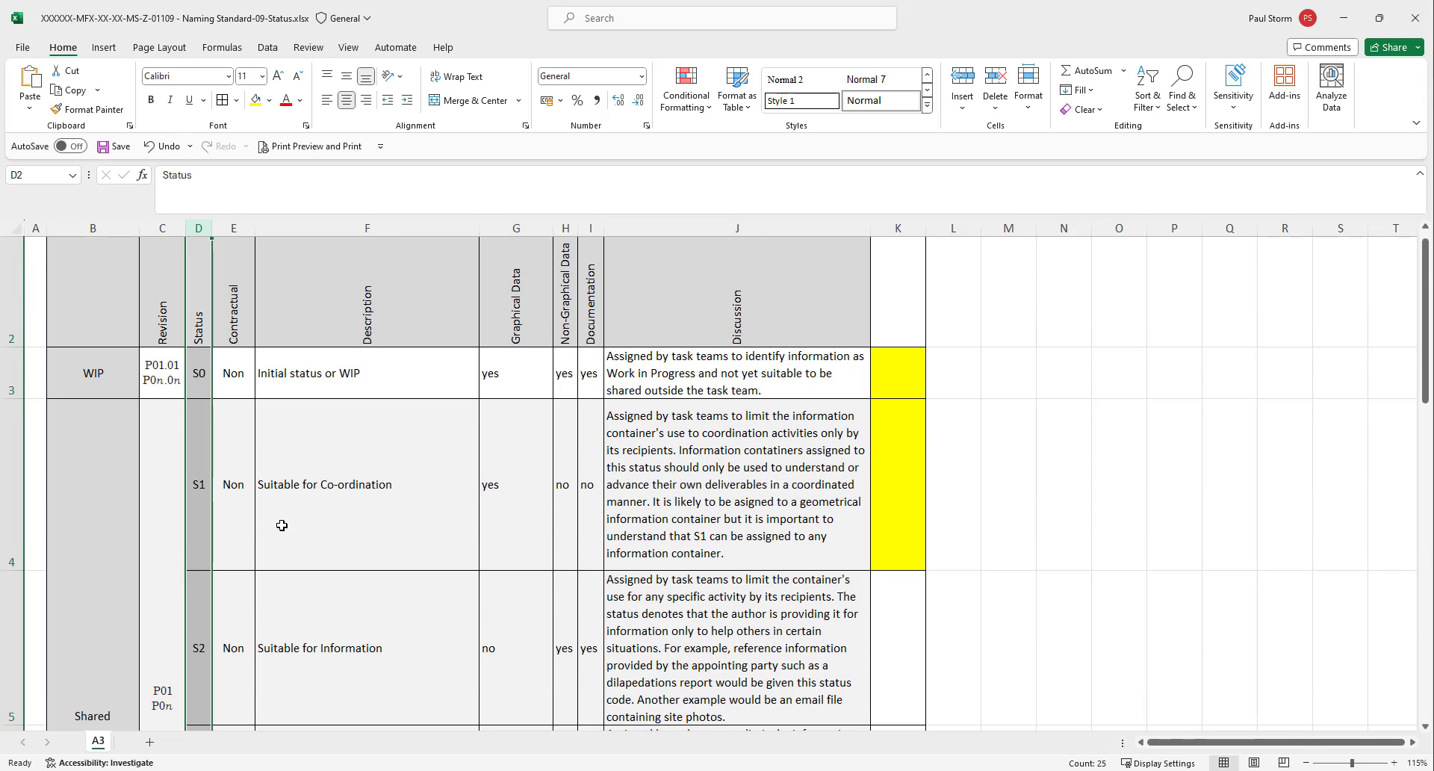
Go through the WIP and Shared status codes S0 to S4 one by one, examining their descriptions.
click(199, 371)
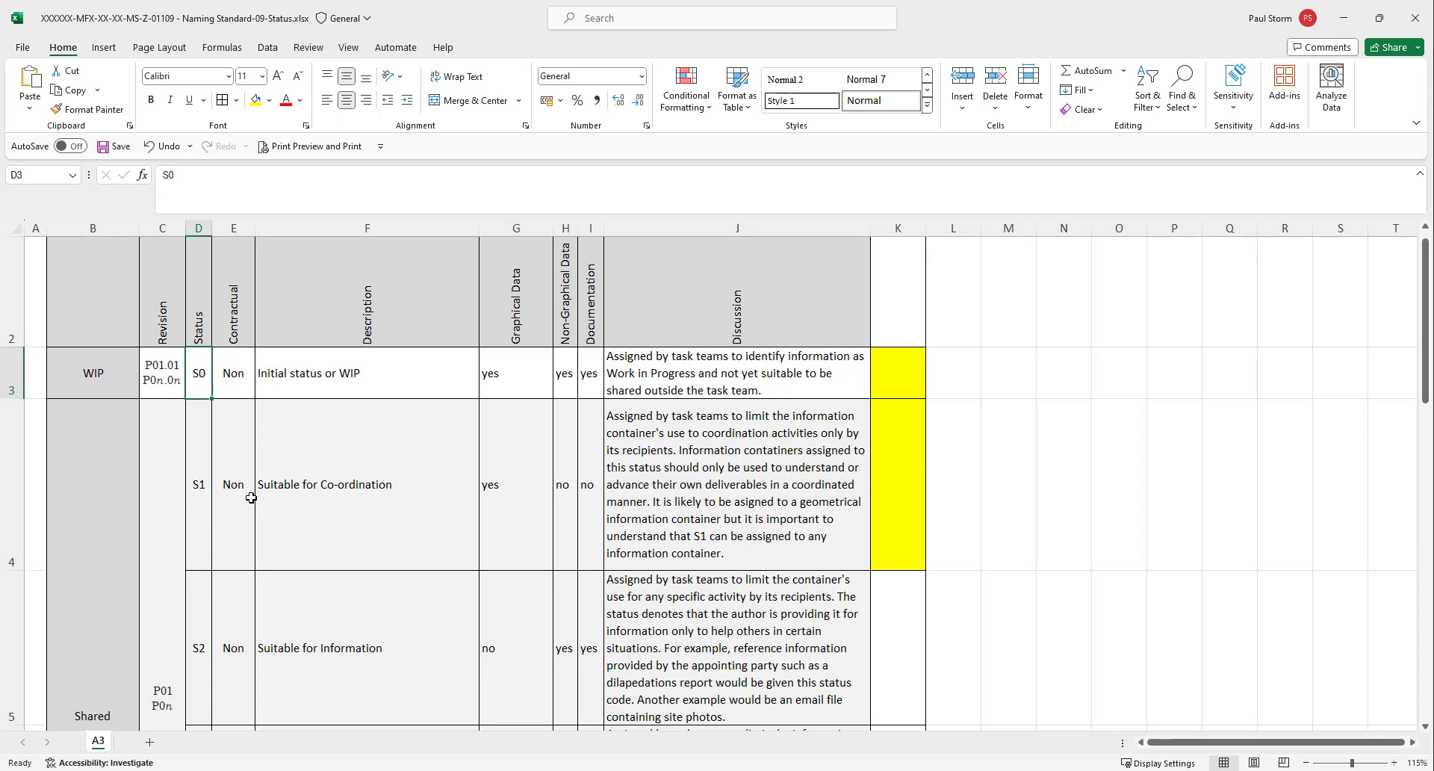
click(198, 482)
scroll(333, 499, down, 2)
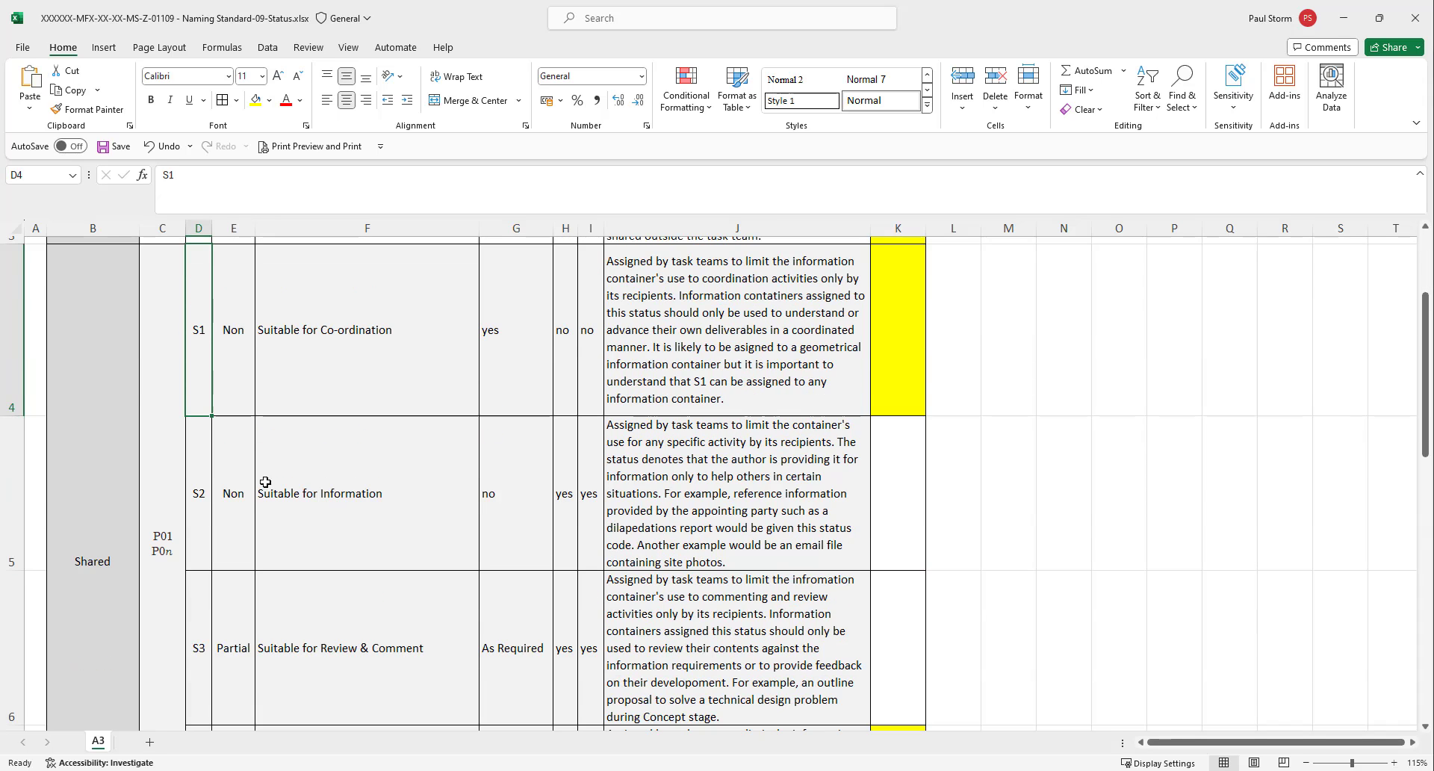
click(201, 490)
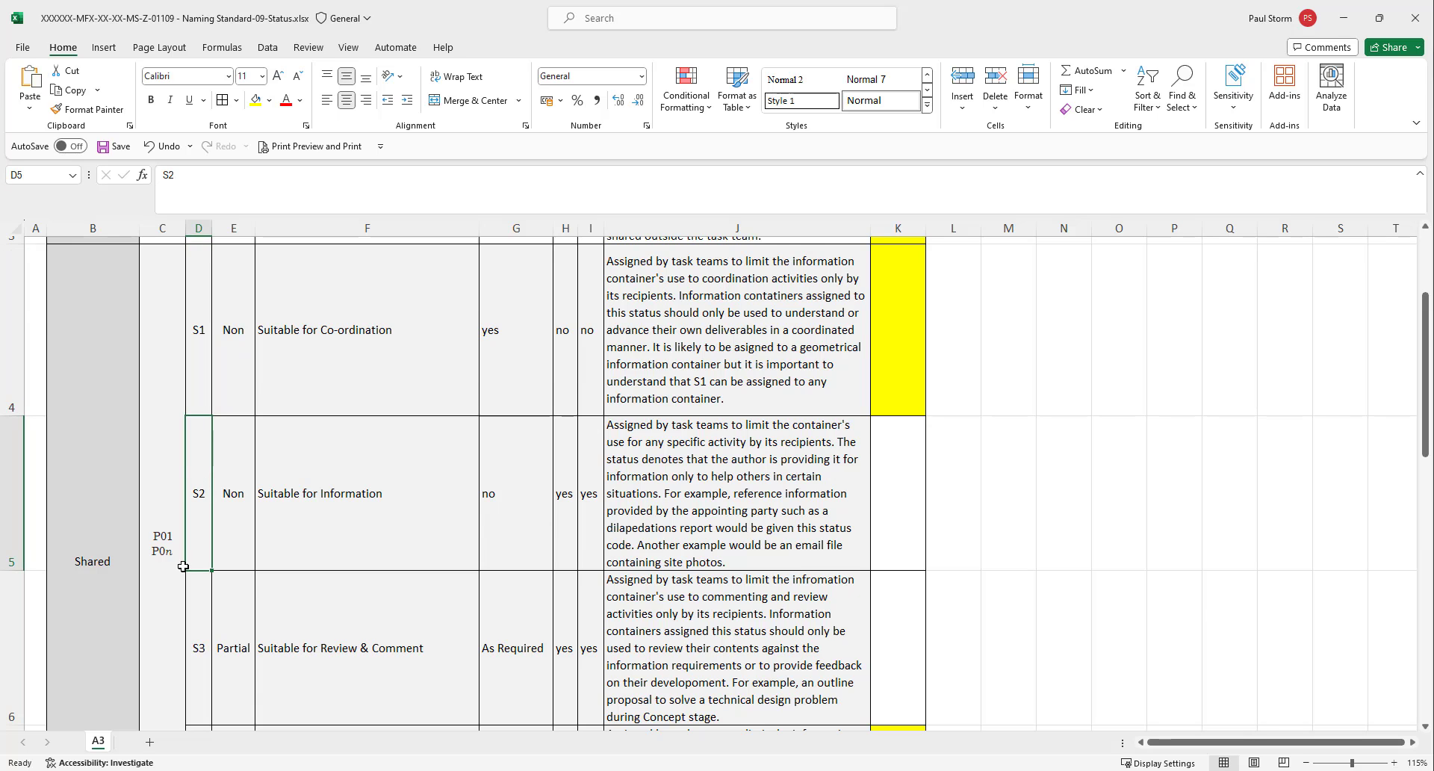
scroll(183, 566, down, 1)
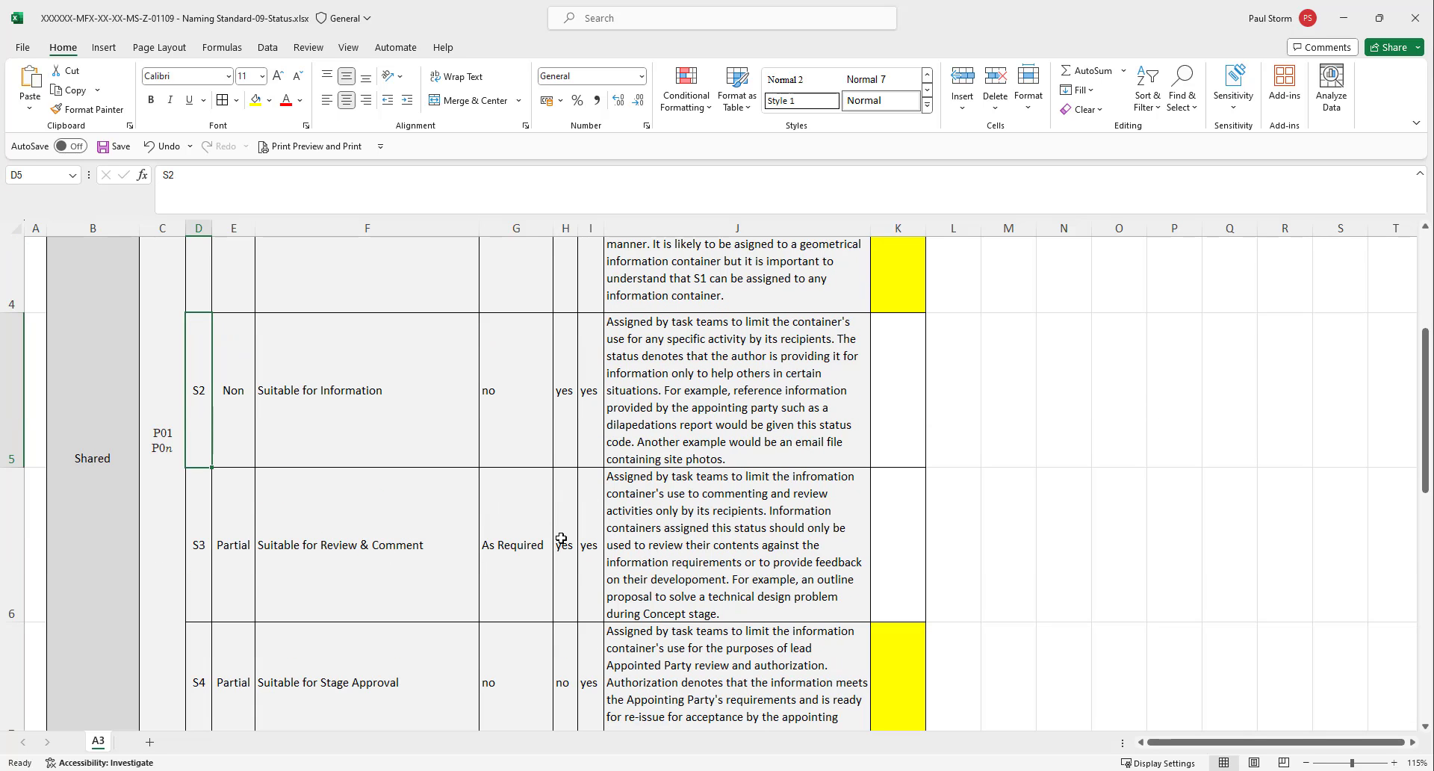
click(209, 526)
scroll(183, 551, down, 1)
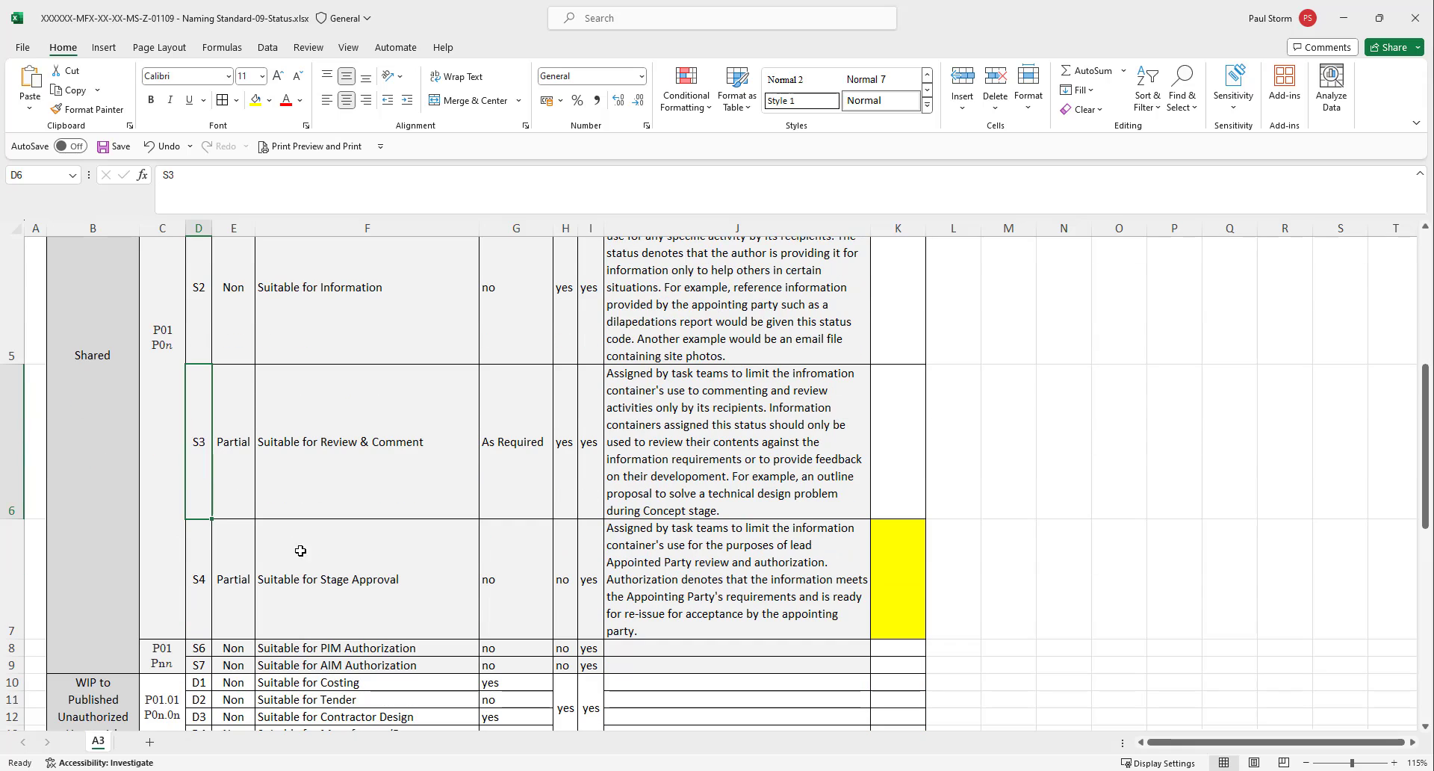
click(191, 572)
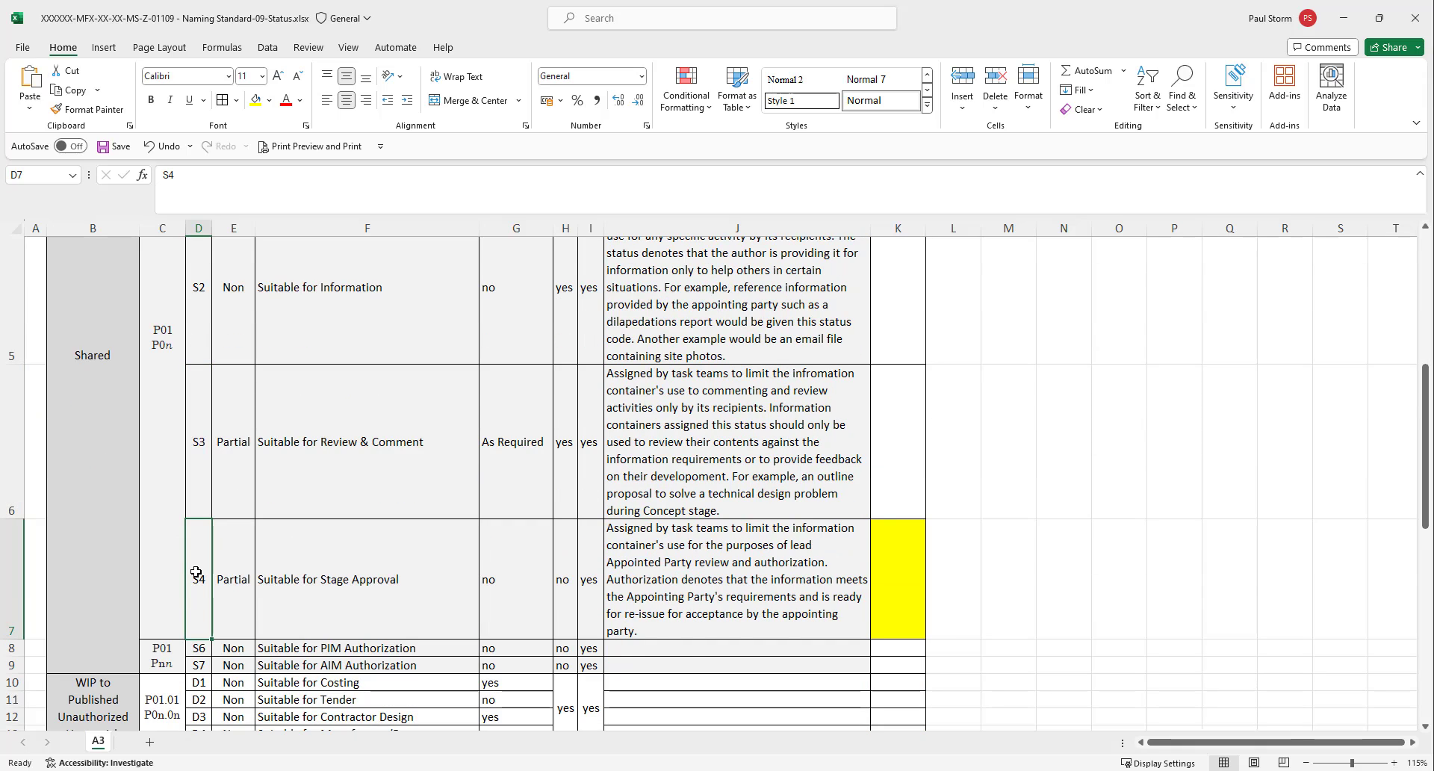
Go through the Published status codes A1 to A6 one by one, examining the stage approval each represents.
scroll(194, 572, up, 3)
scroll(197, 571, down, 4)
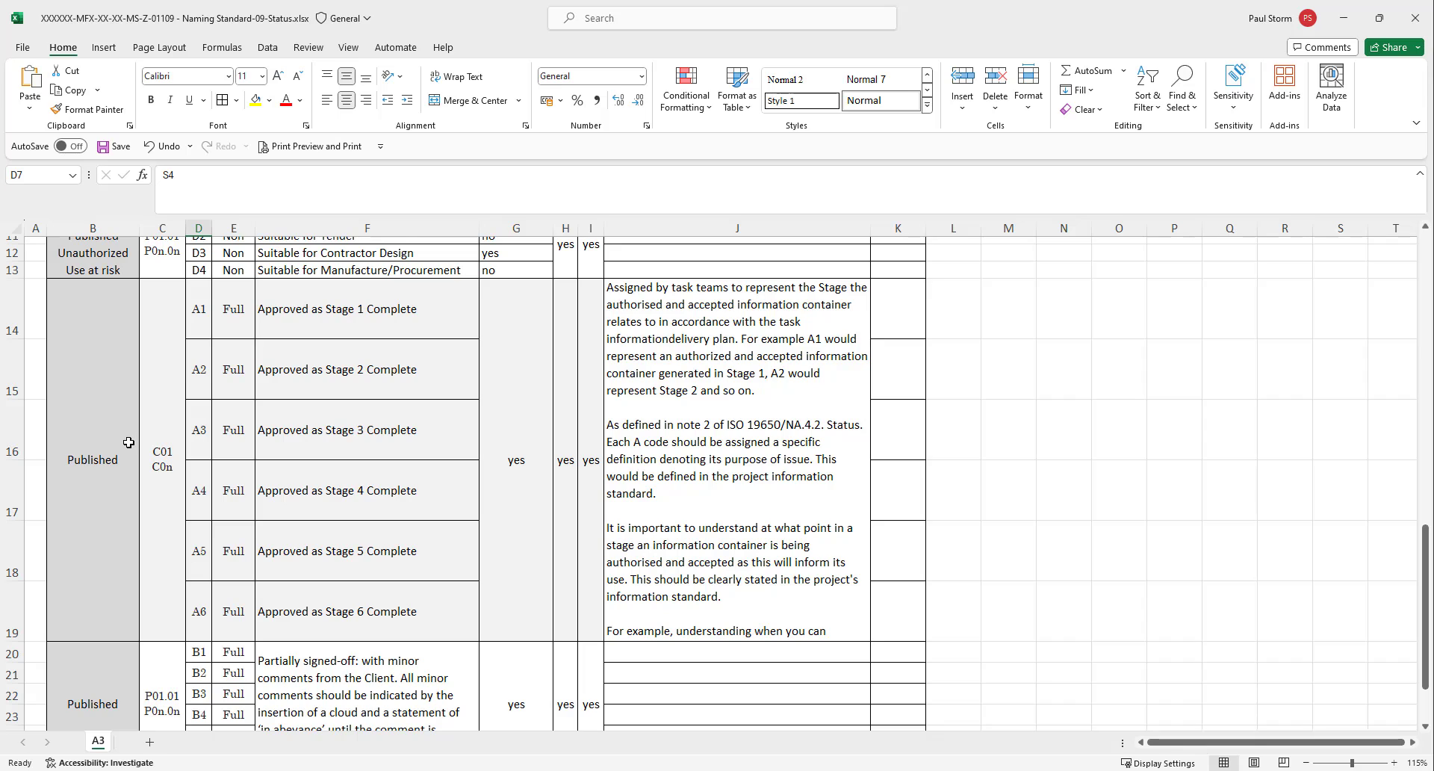
scroll(129, 443, up, 2)
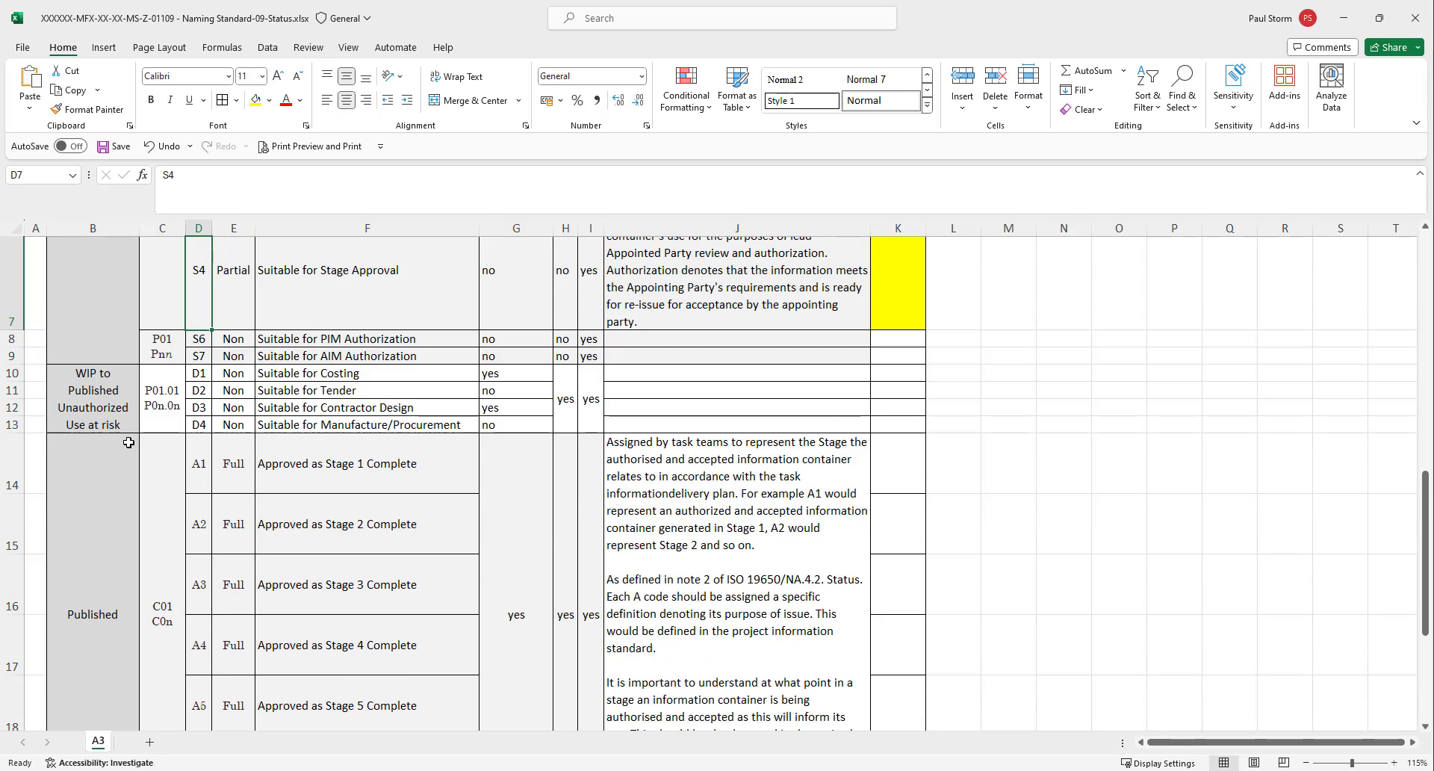
click(204, 465)
click(203, 511)
click(203, 572)
scroll(202, 552, down, 2)
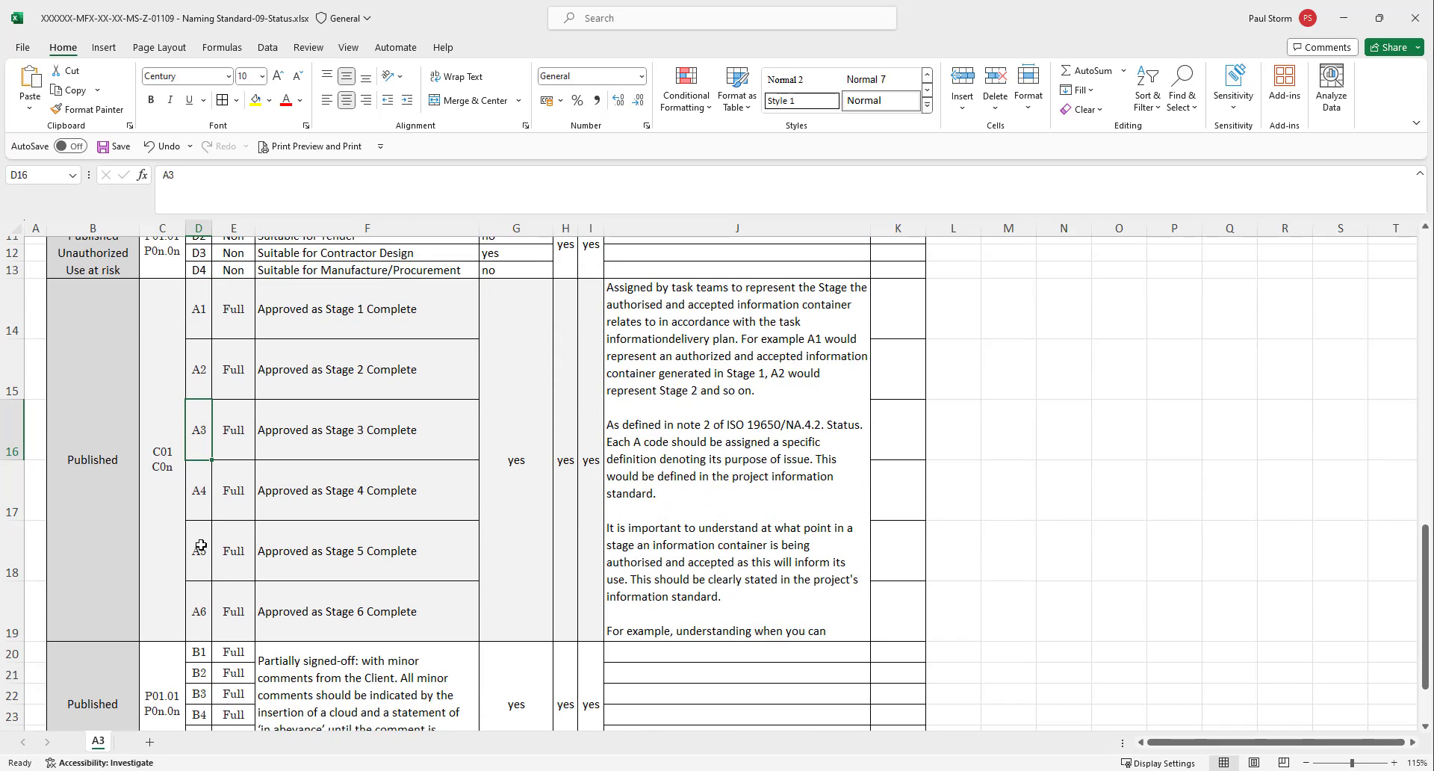
click(200, 515)
click(187, 553)
click(204, 595)
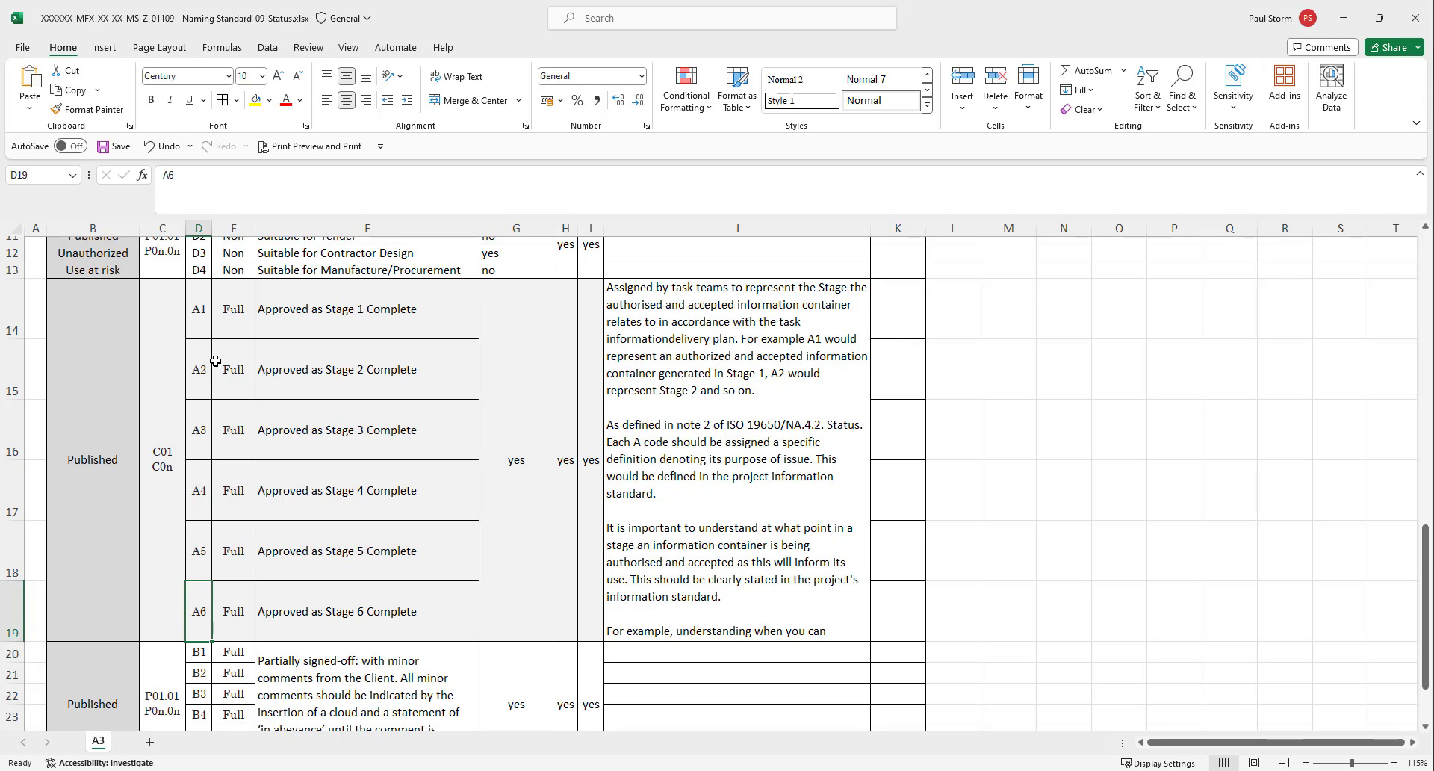
Examine the remaining Published rows and select the revision code cell that belongs to status codes A1 to A6.
scroll(191, 576, down, 2)
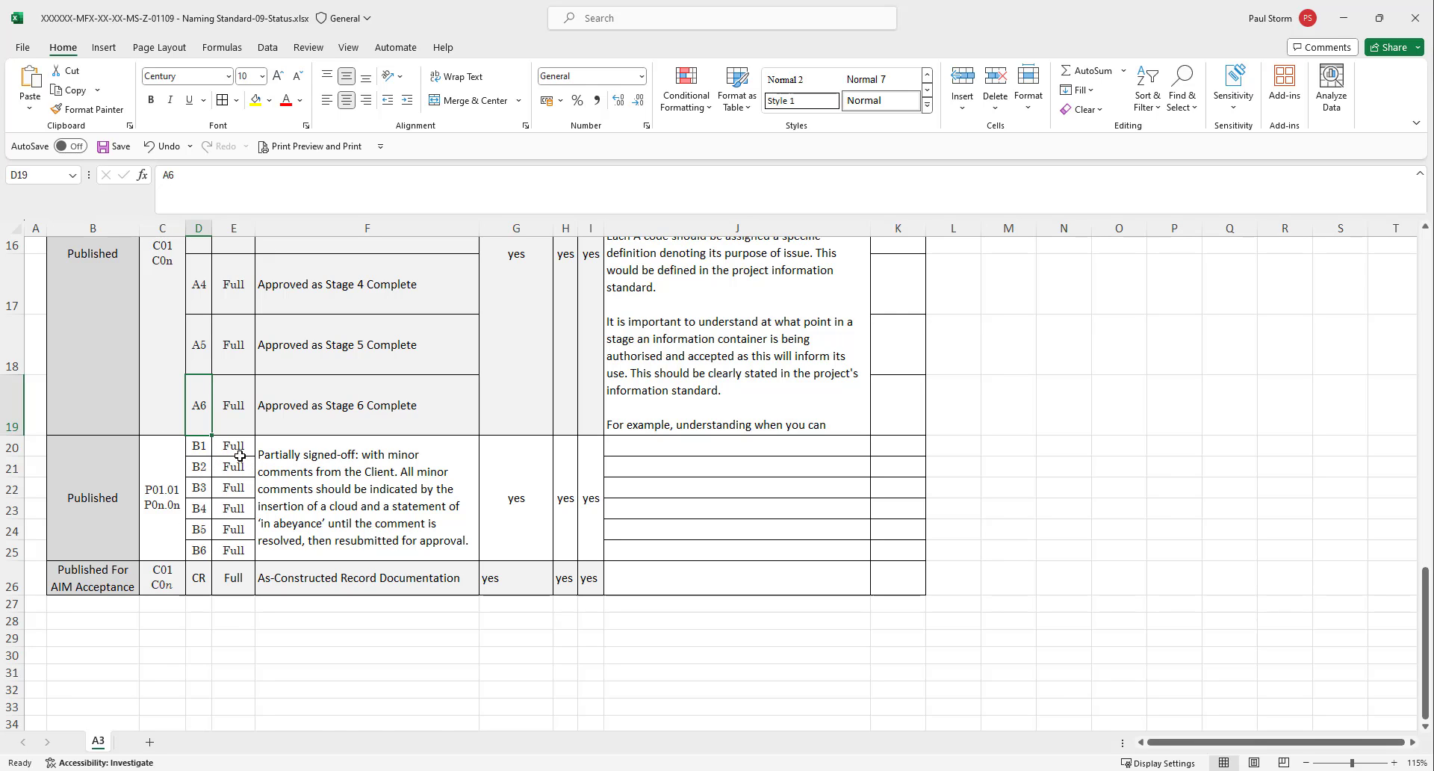
scroll(240, 455, up, 2)
click(171, 451)
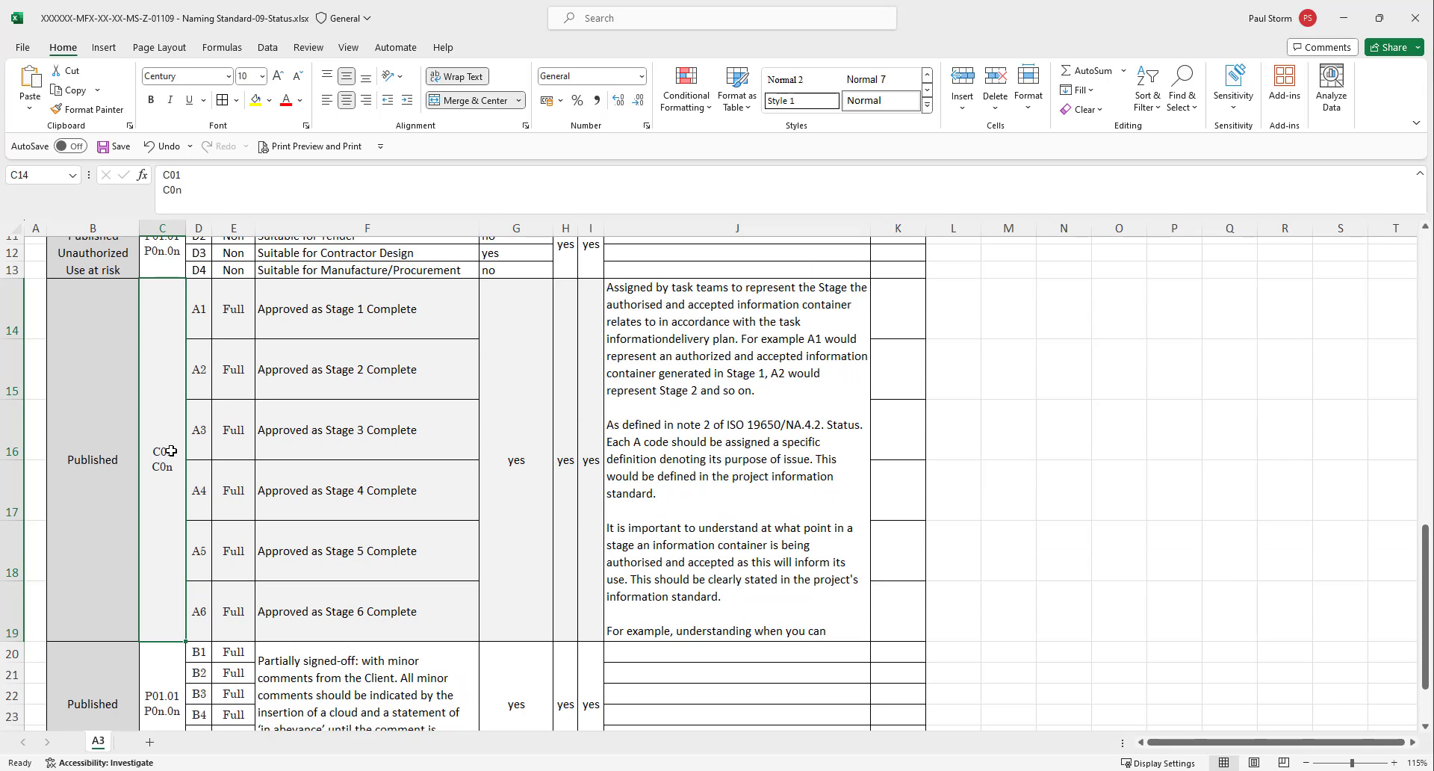
scroll(149, 410, up, 4)
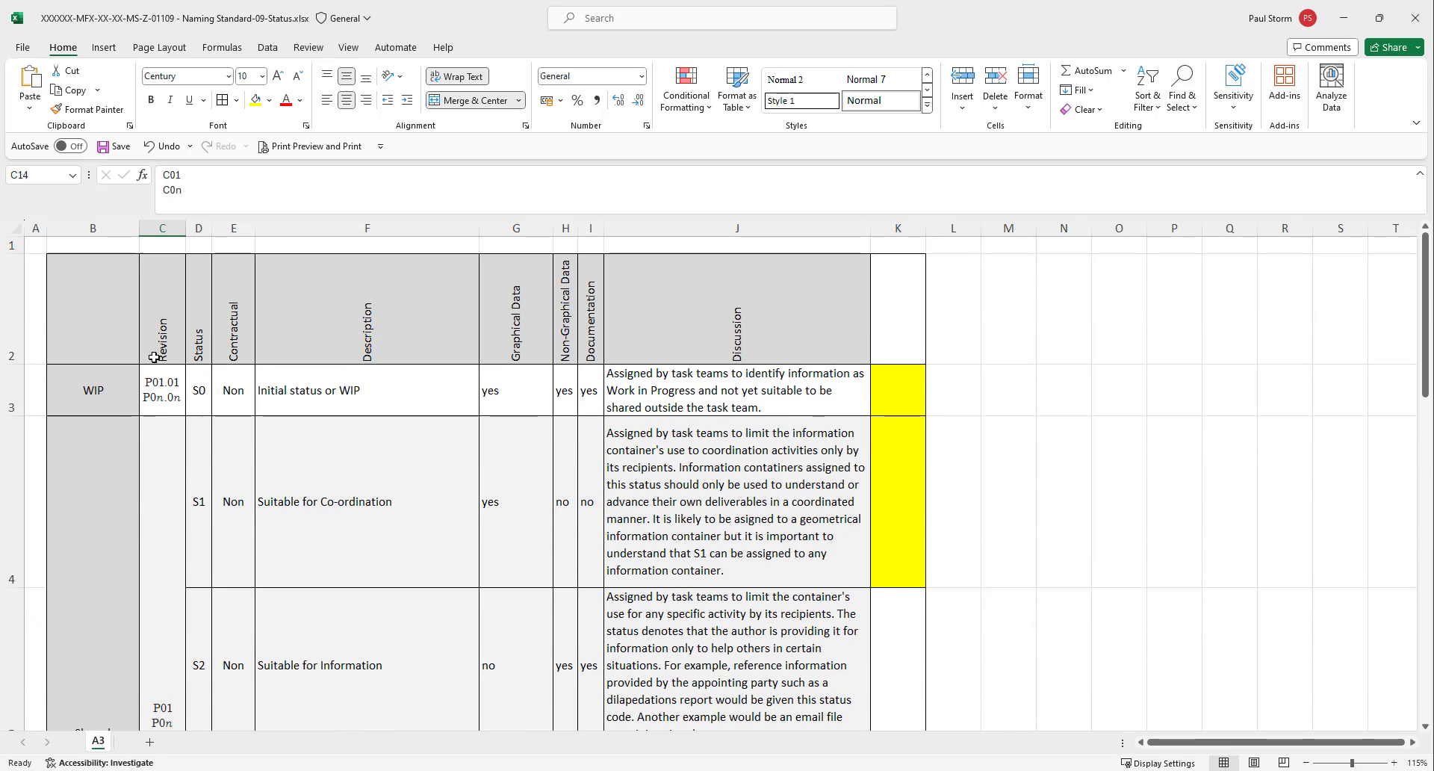
Select the Revision column and examine the revision codes assigned to the Shared and Published sections.
click(162, 228)
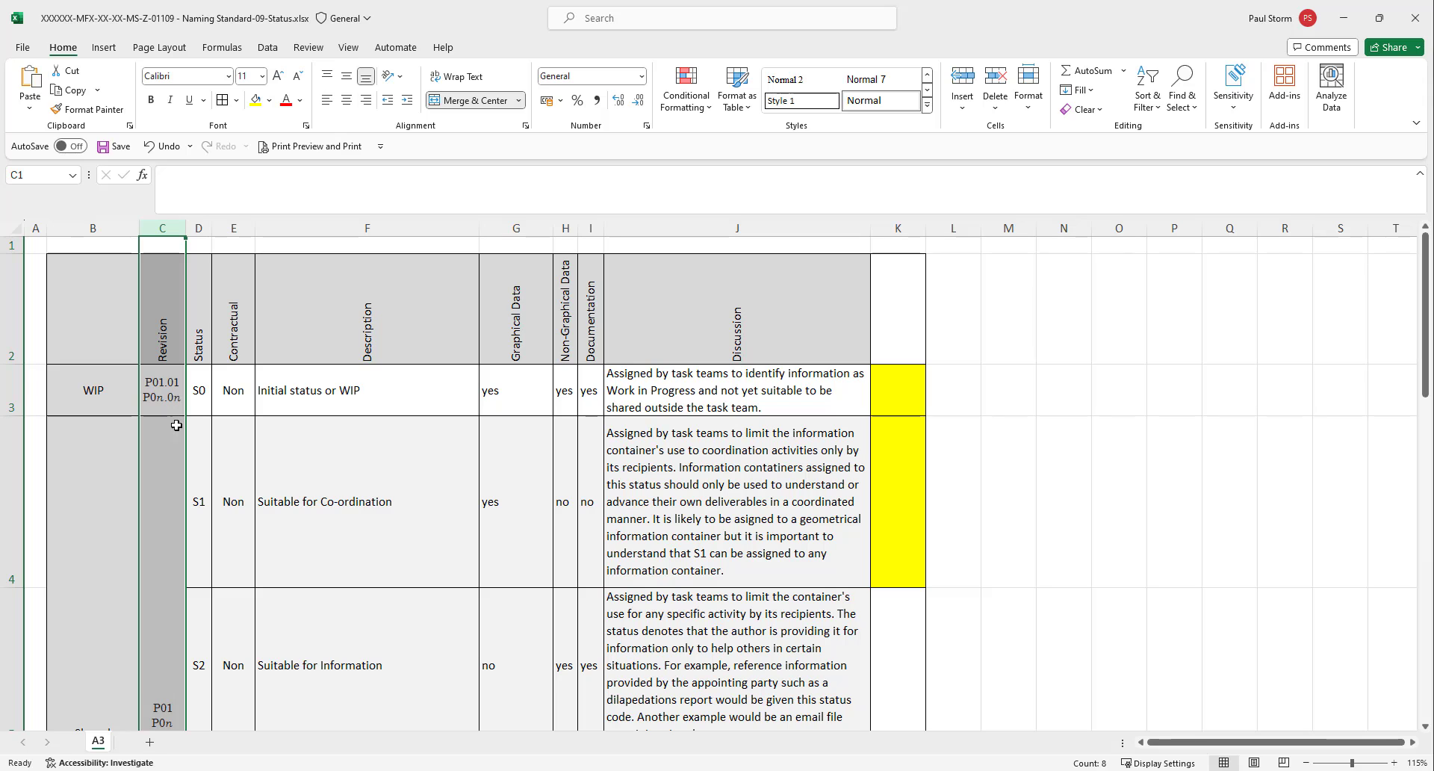
scroll(175, 440, down, 5)
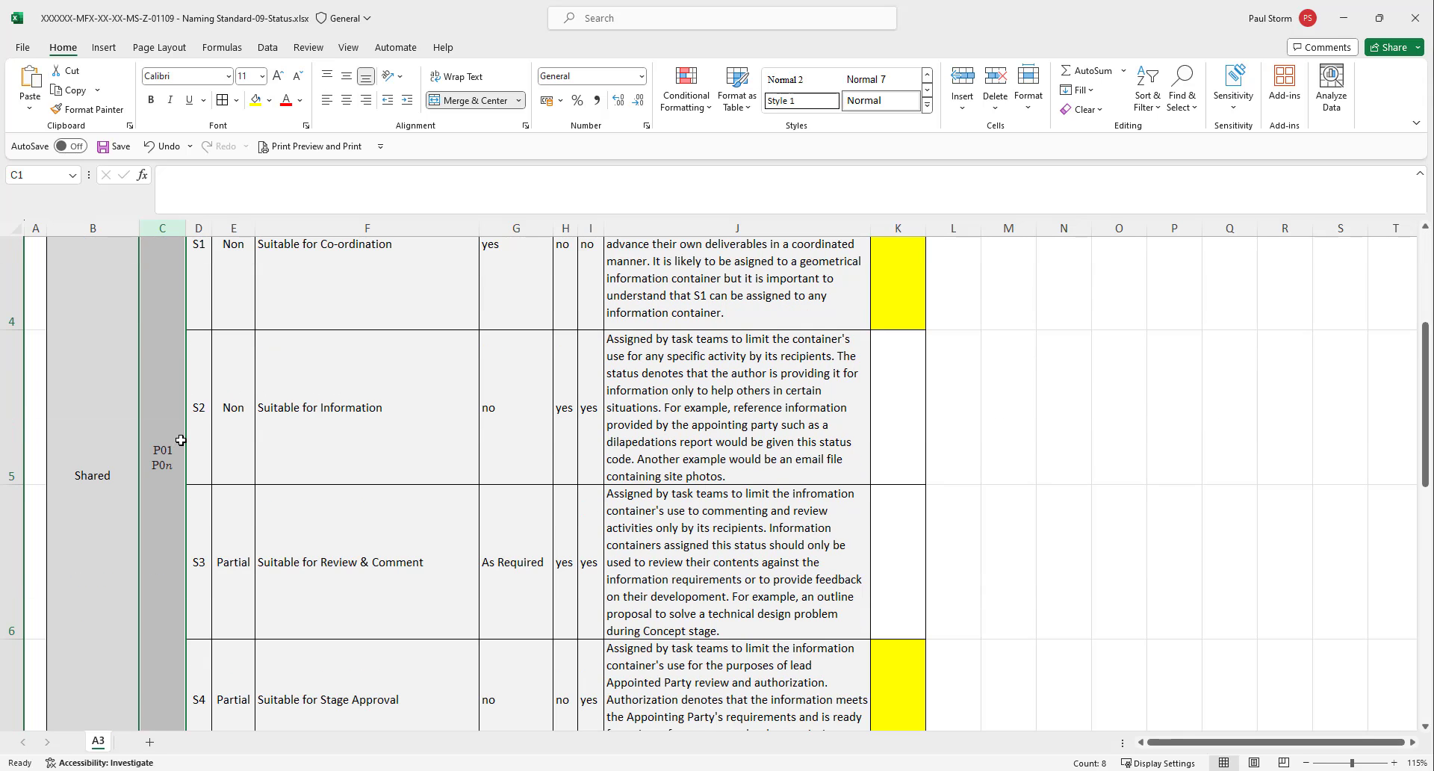
click(170, 422)
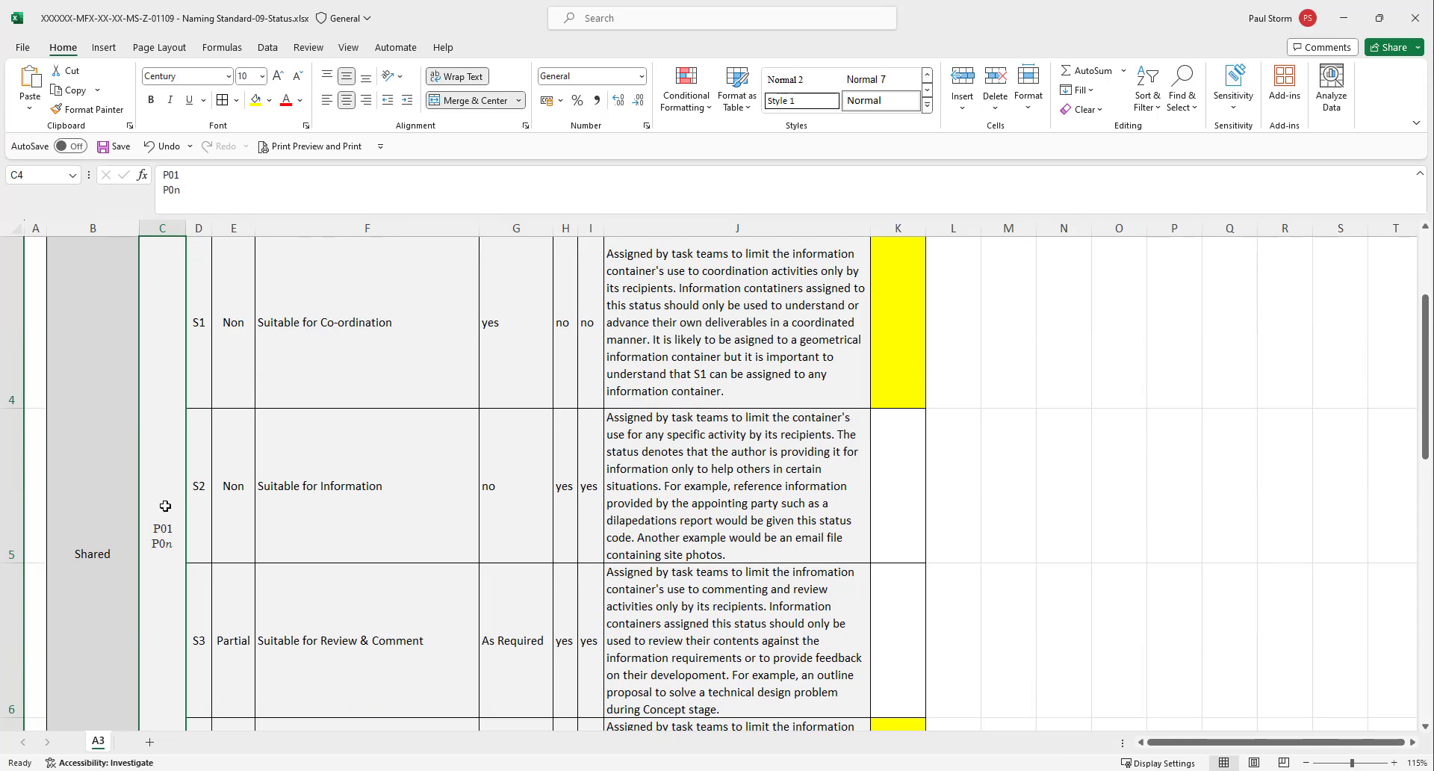
scroll(165, 506, down, 2)
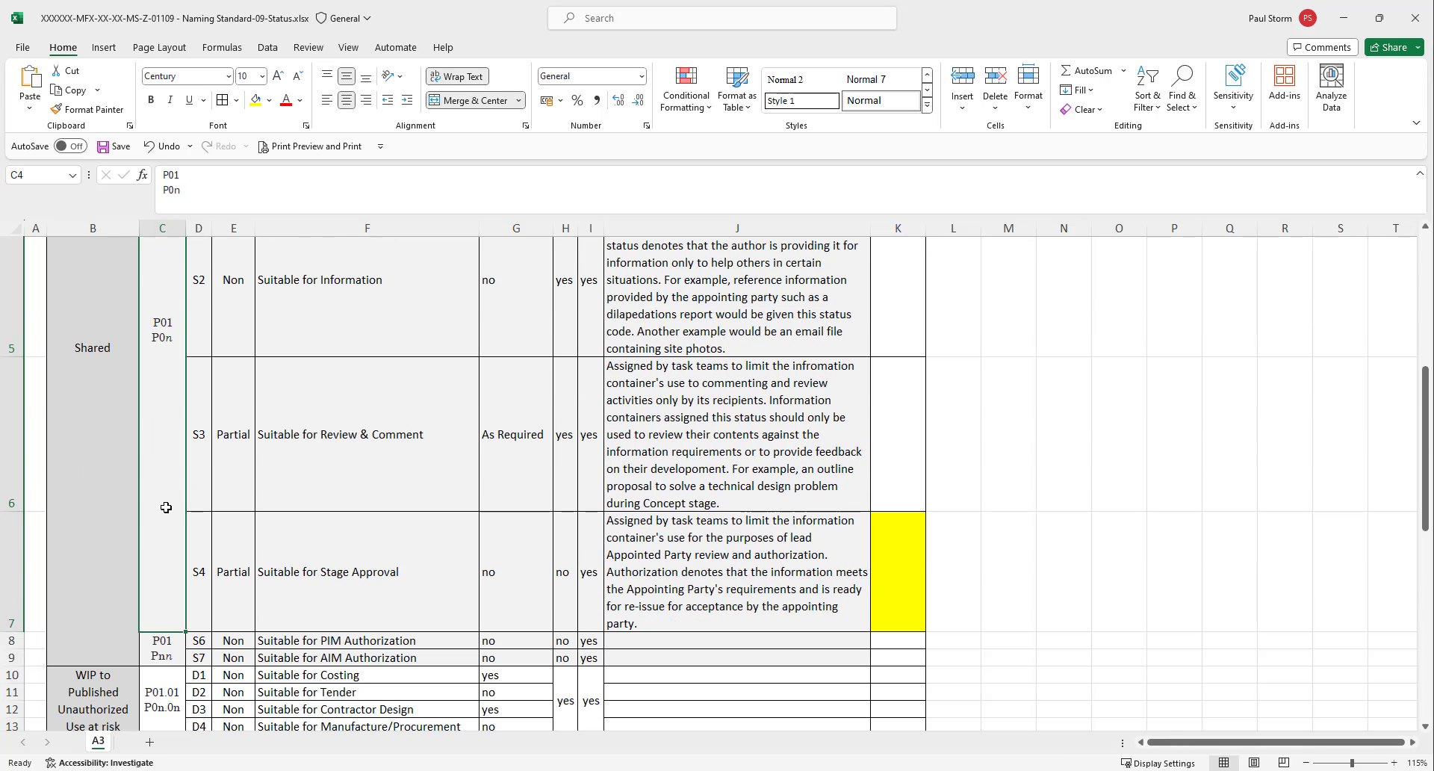
scroll(164, 444, down, 5)
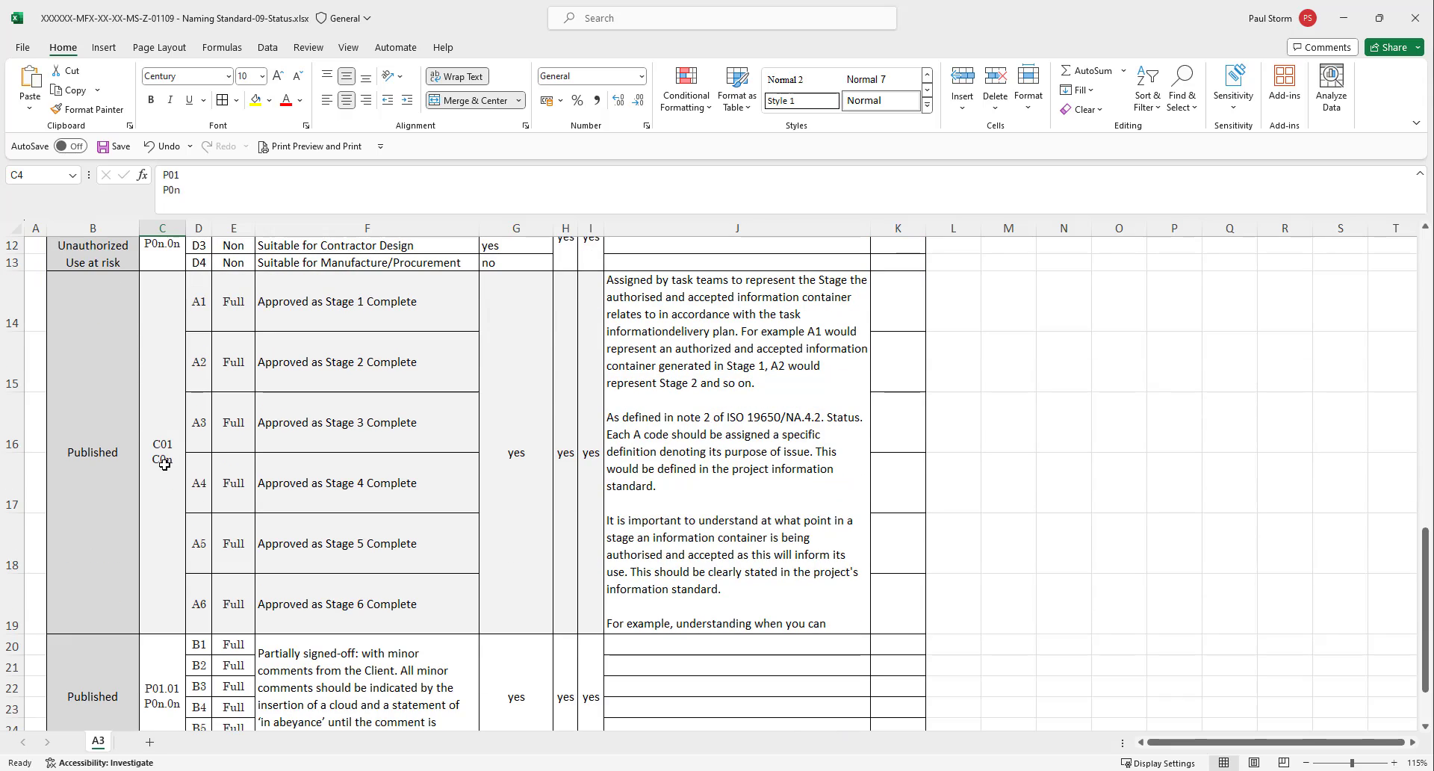
click(169, 443)
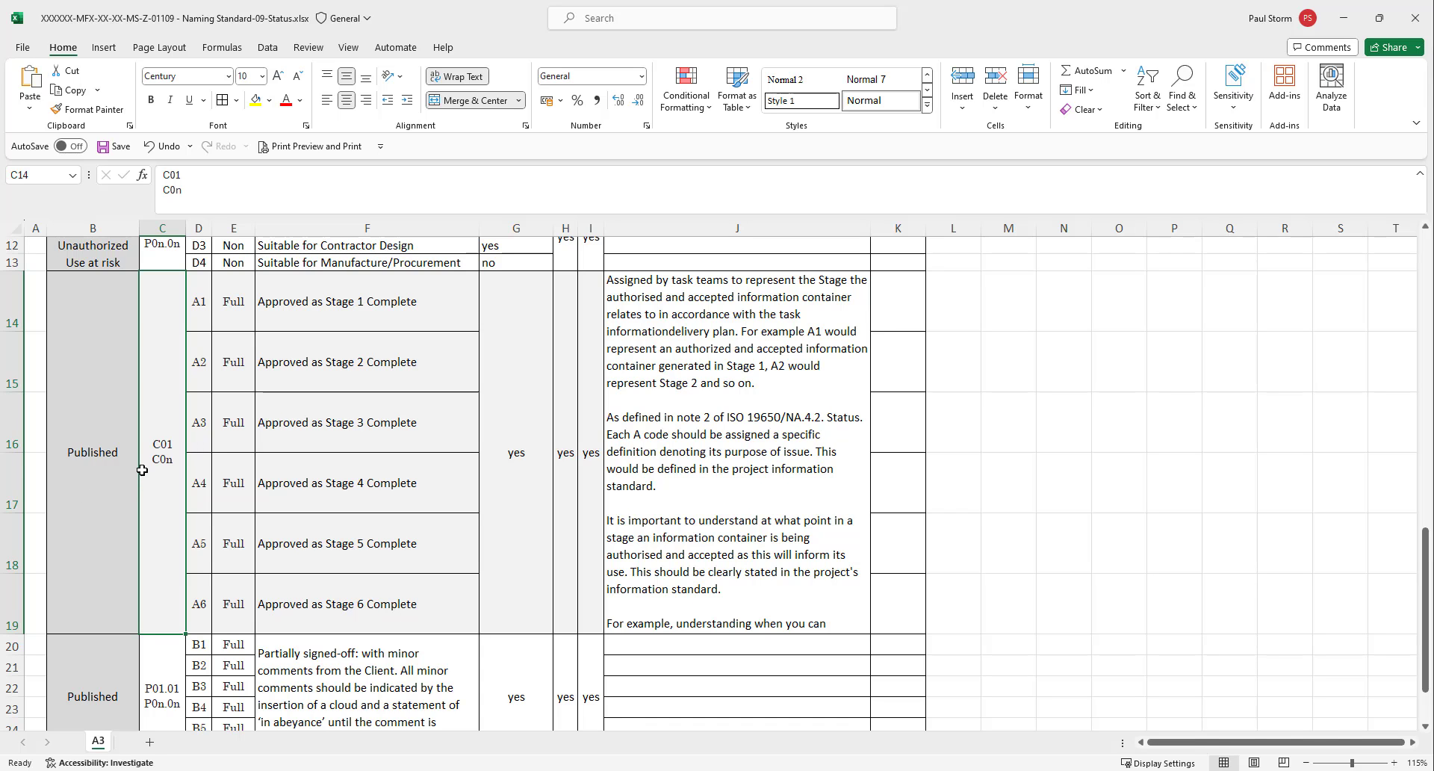
scroll(145, 464, down, 2)
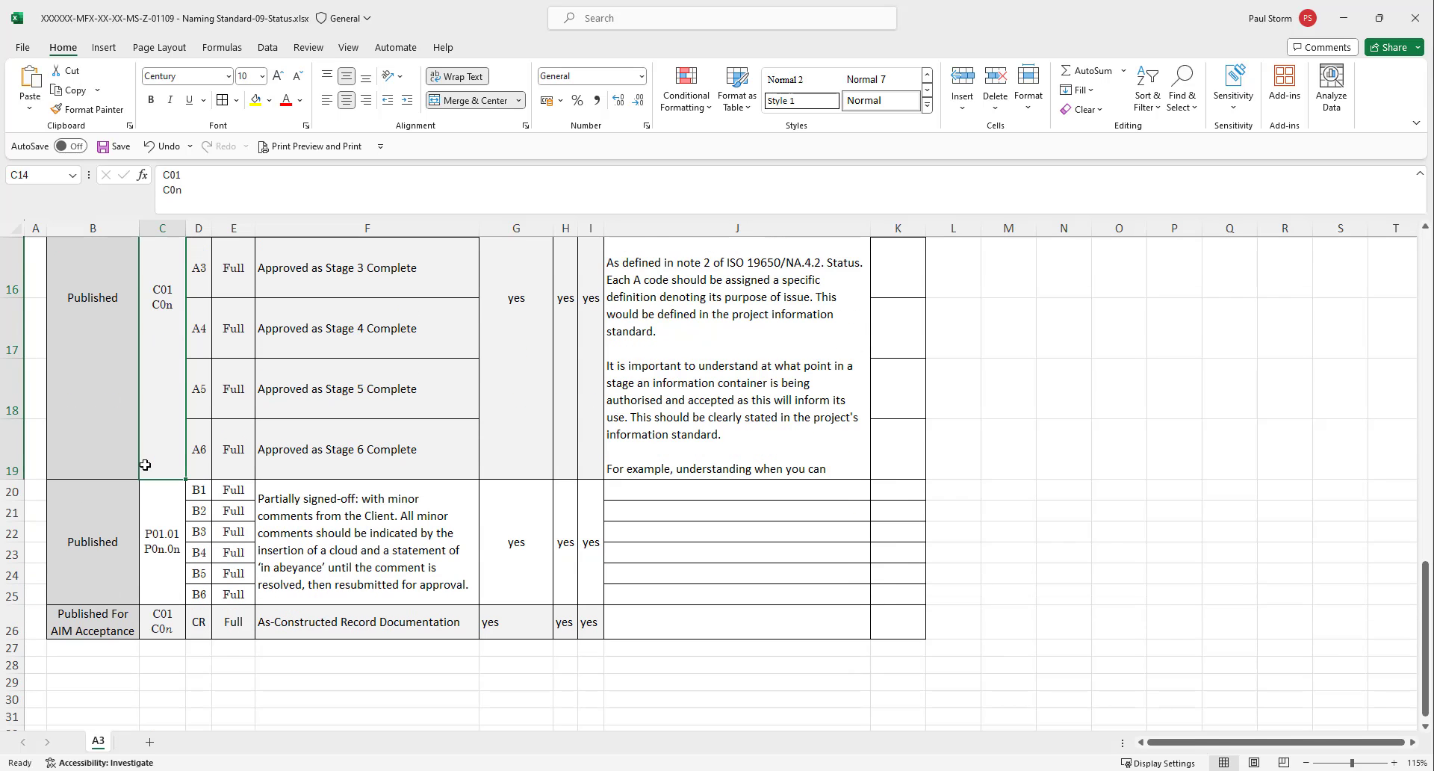
scroll(145, 465, up, 8)
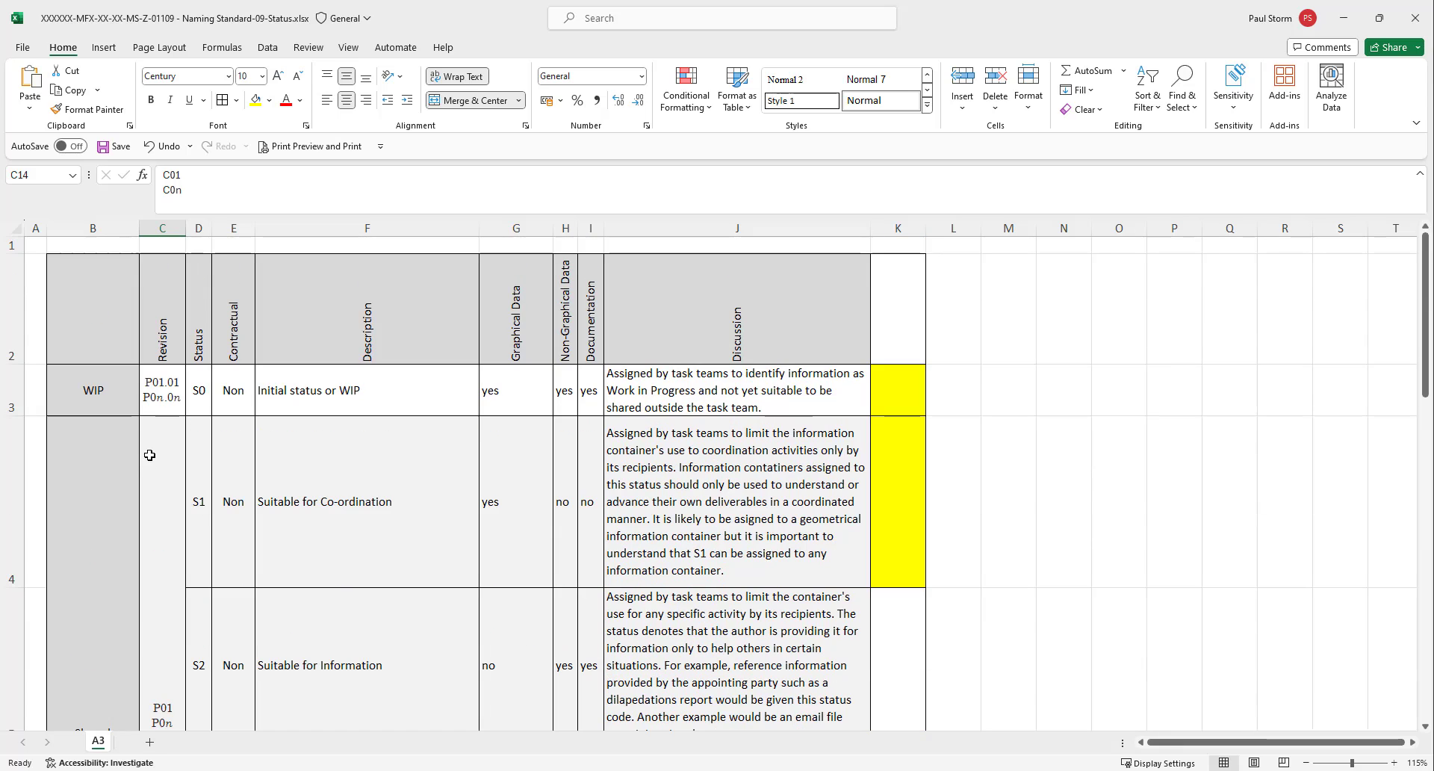
Select the Status and Revision columns alternately to compare the two code systems.
click(199, 229)
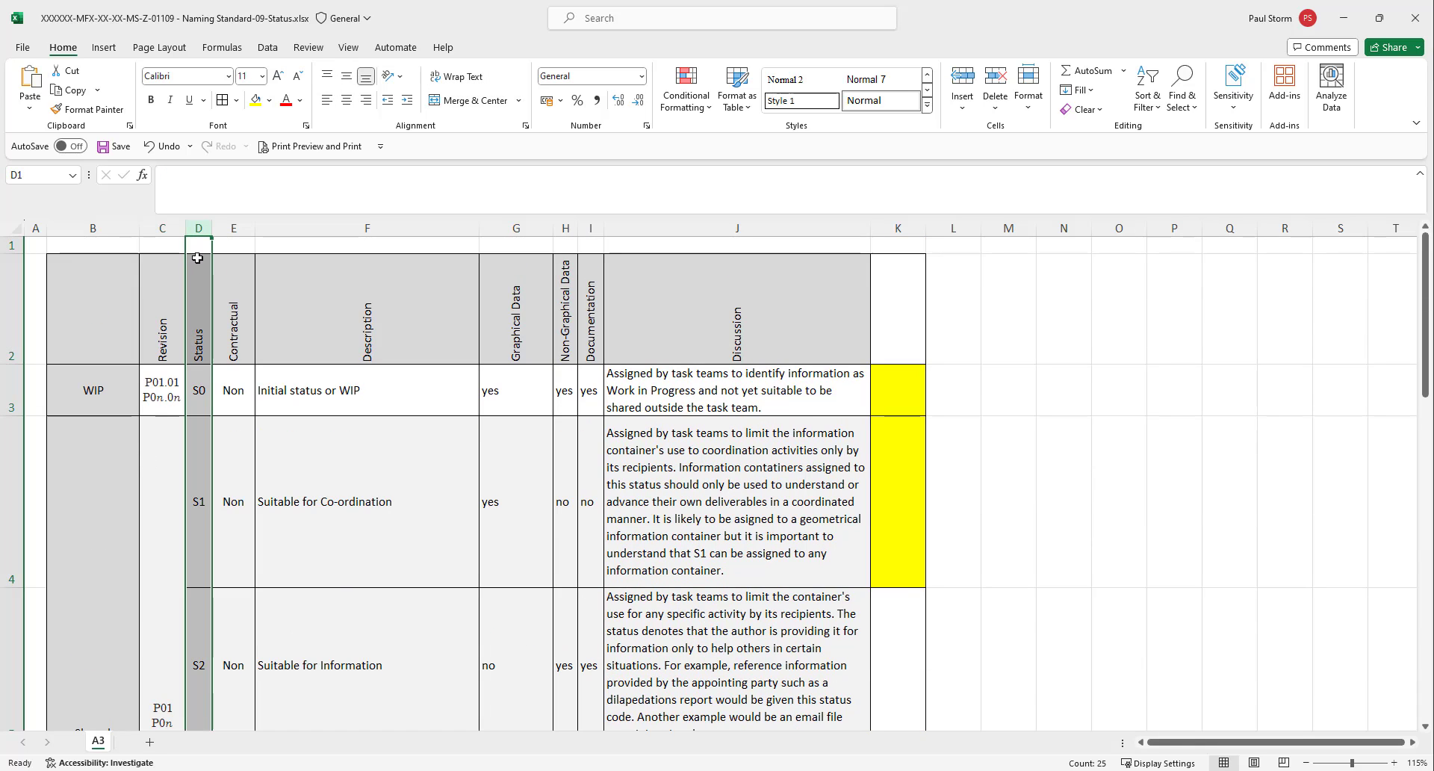
click(162, 227)
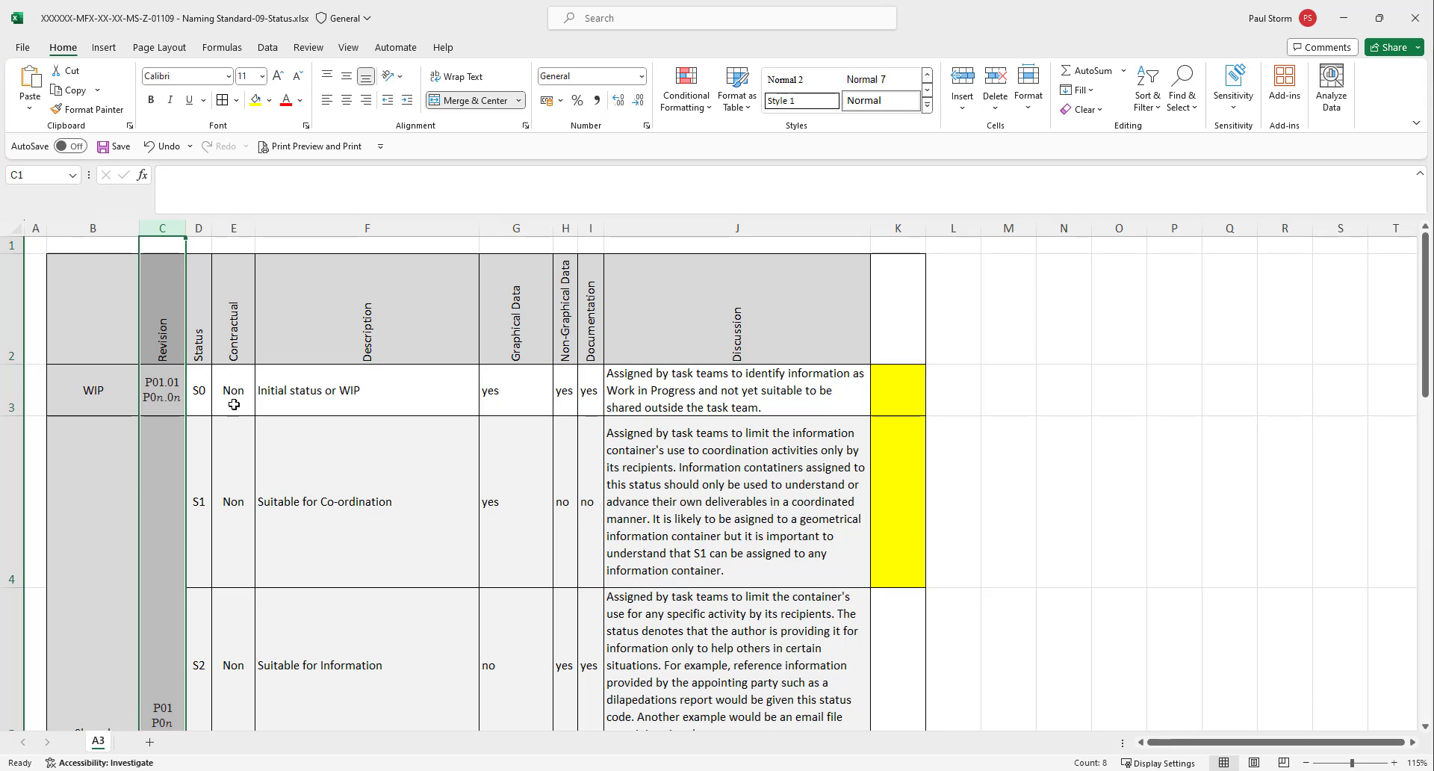
click(197, 227)
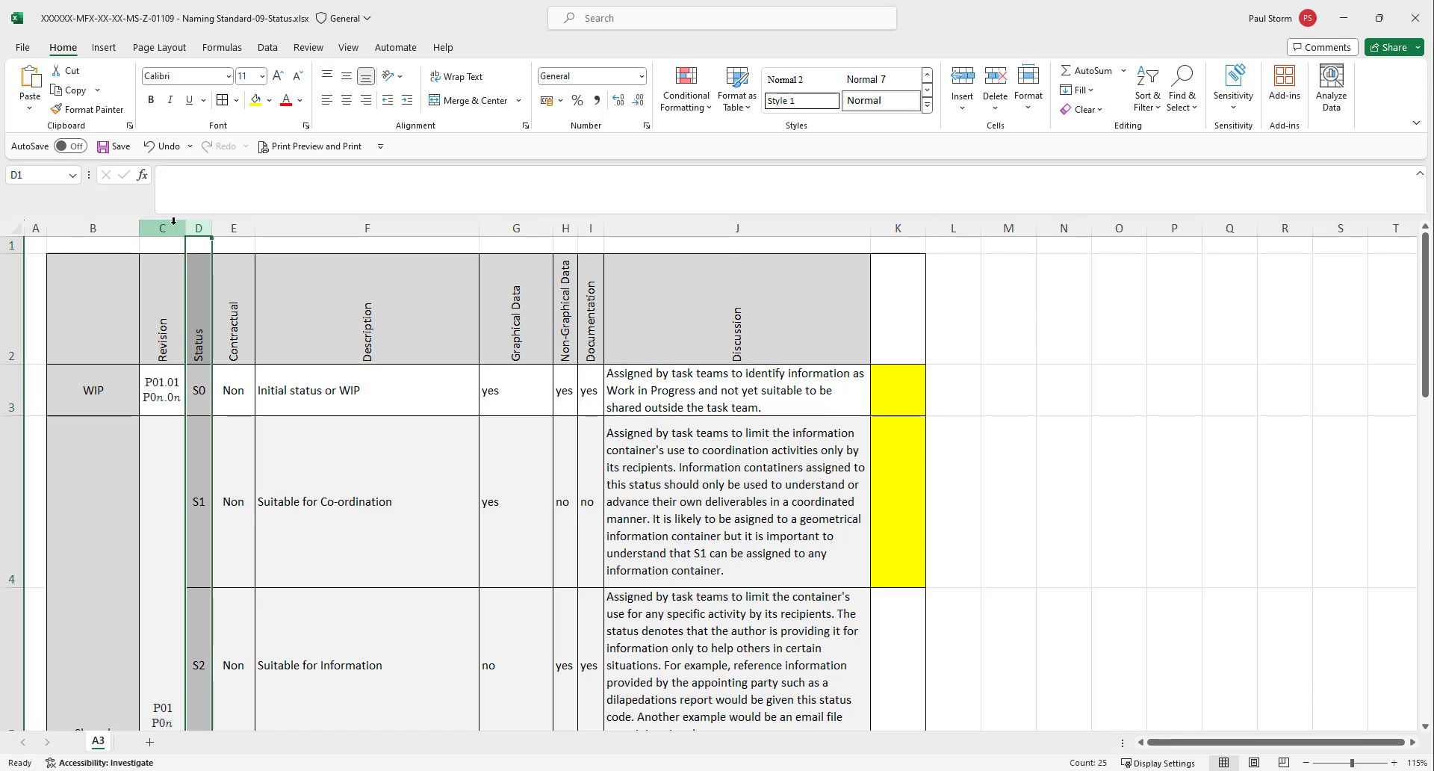
click(171, 224)
click(198, 226)
click(171, 226)
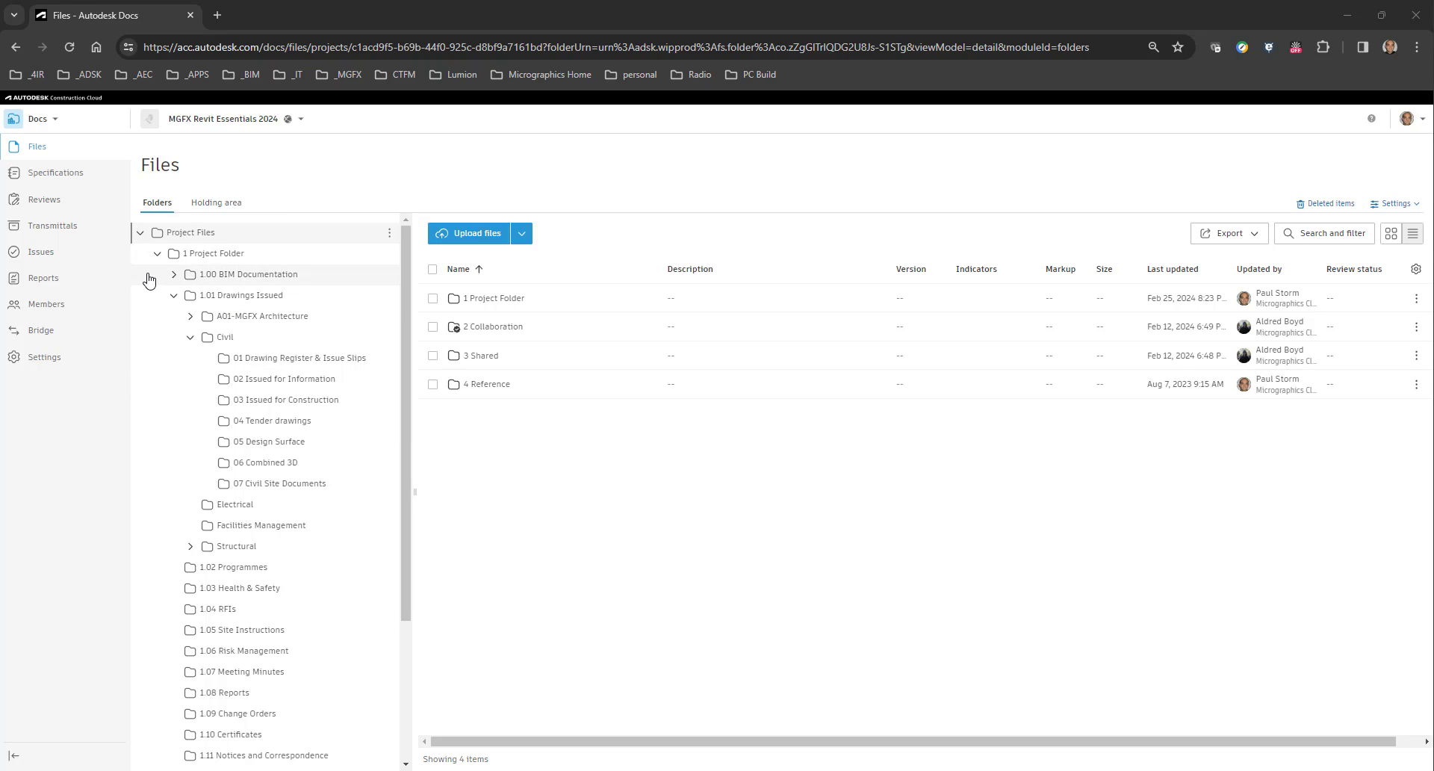
In the Autodesk Docs folder tree, collapse the 1.01 Drawings Issued and 1 Project Folder branches.
click(173, 295)
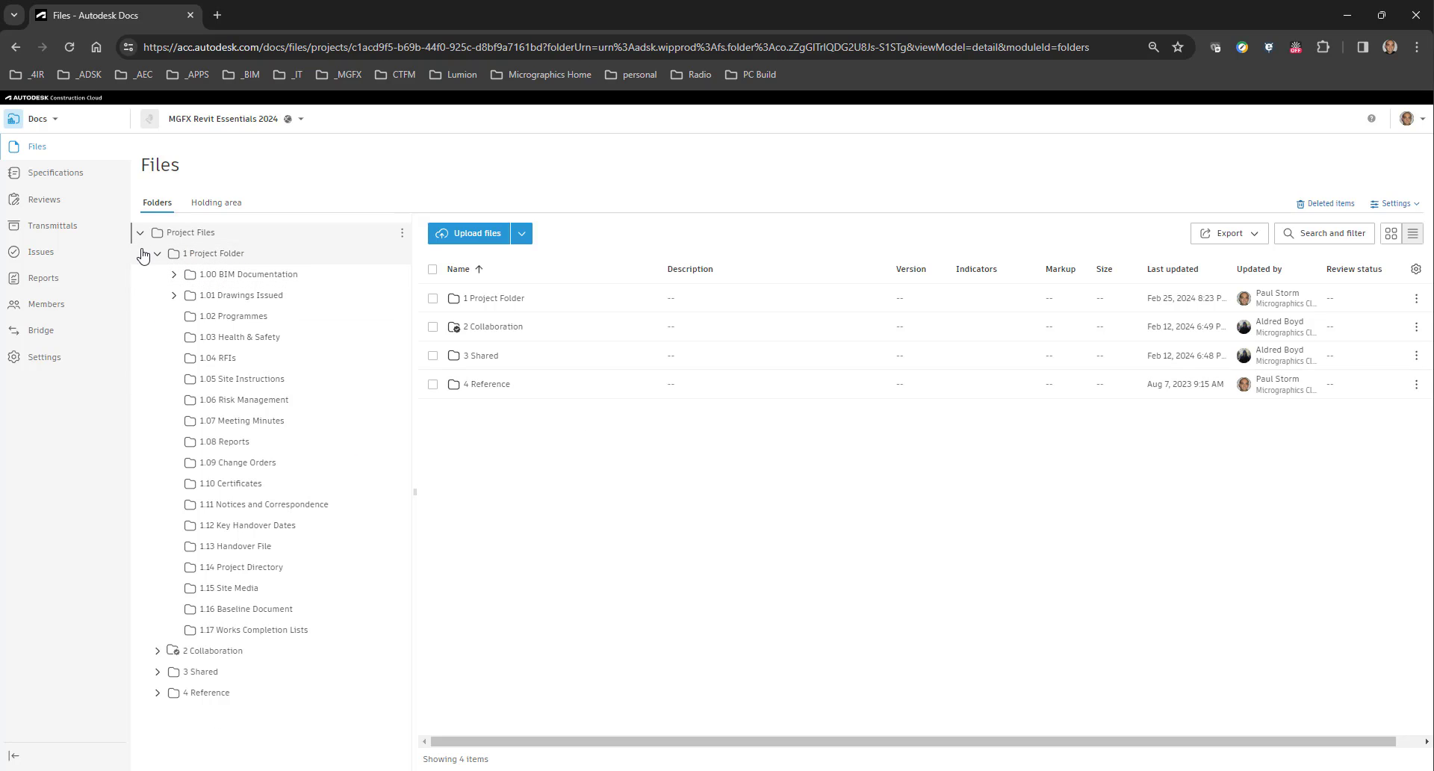
click(160, 256)
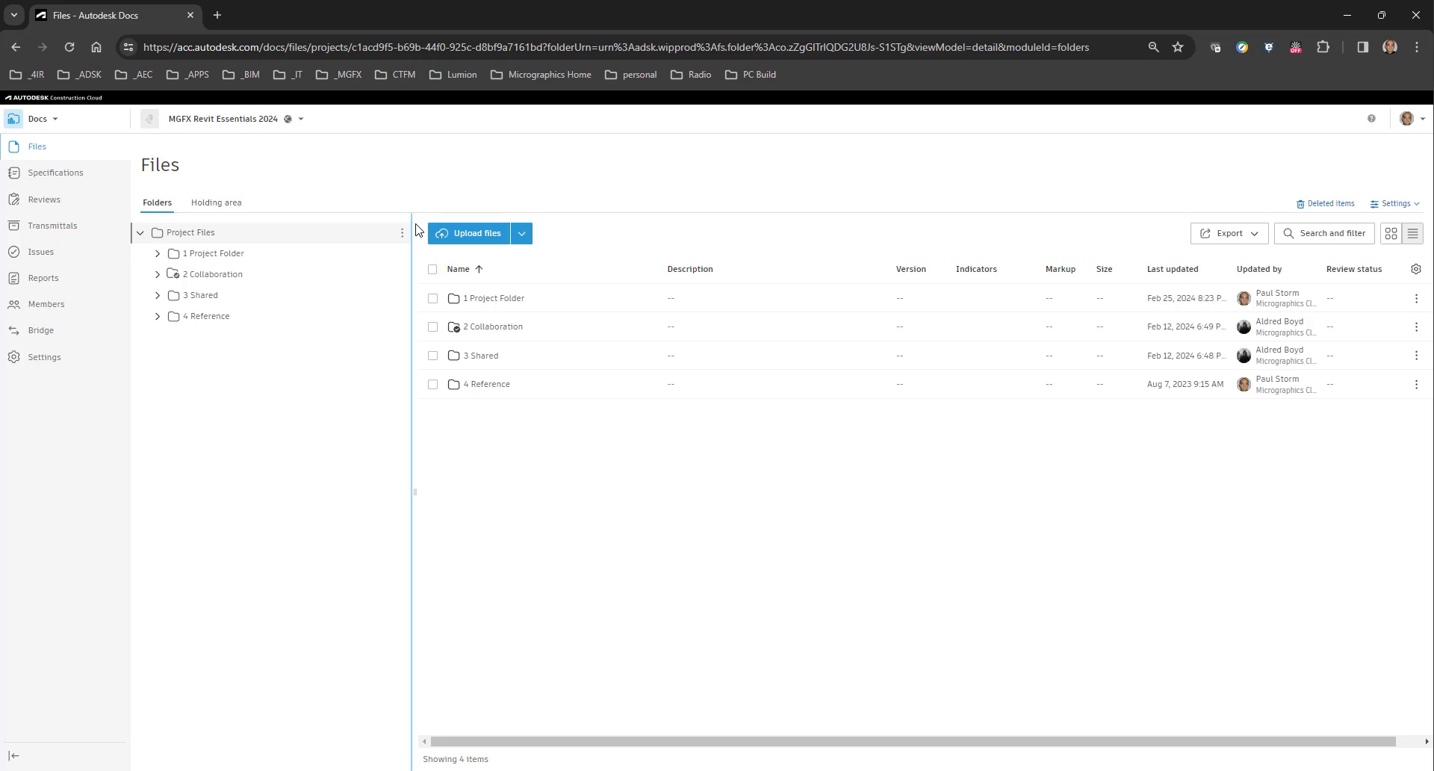
Switch to the Naming Standard-10-Revision workbook in Excel and examine the revision code rules and the project life cycle diagram.
mouse_move(551, 769)
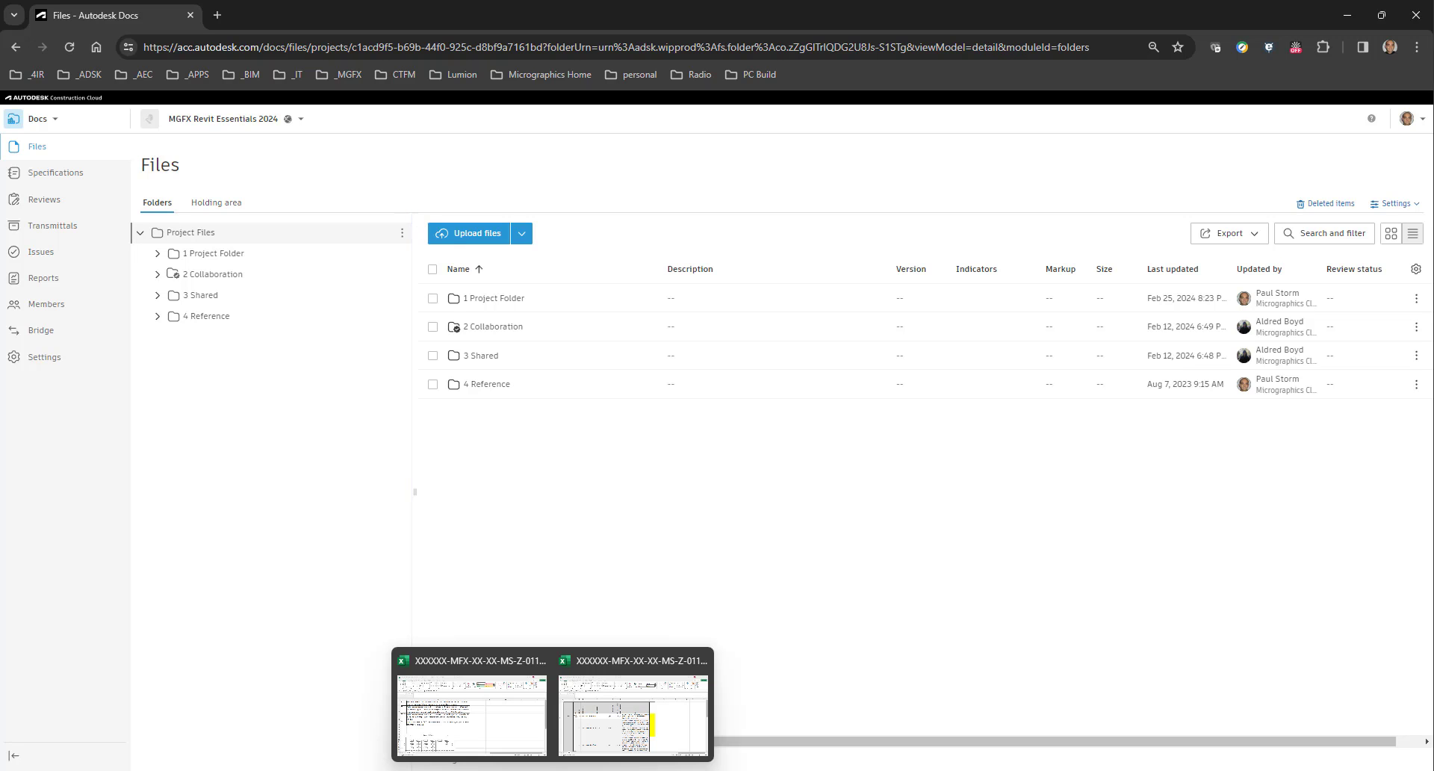
click(505, 728)
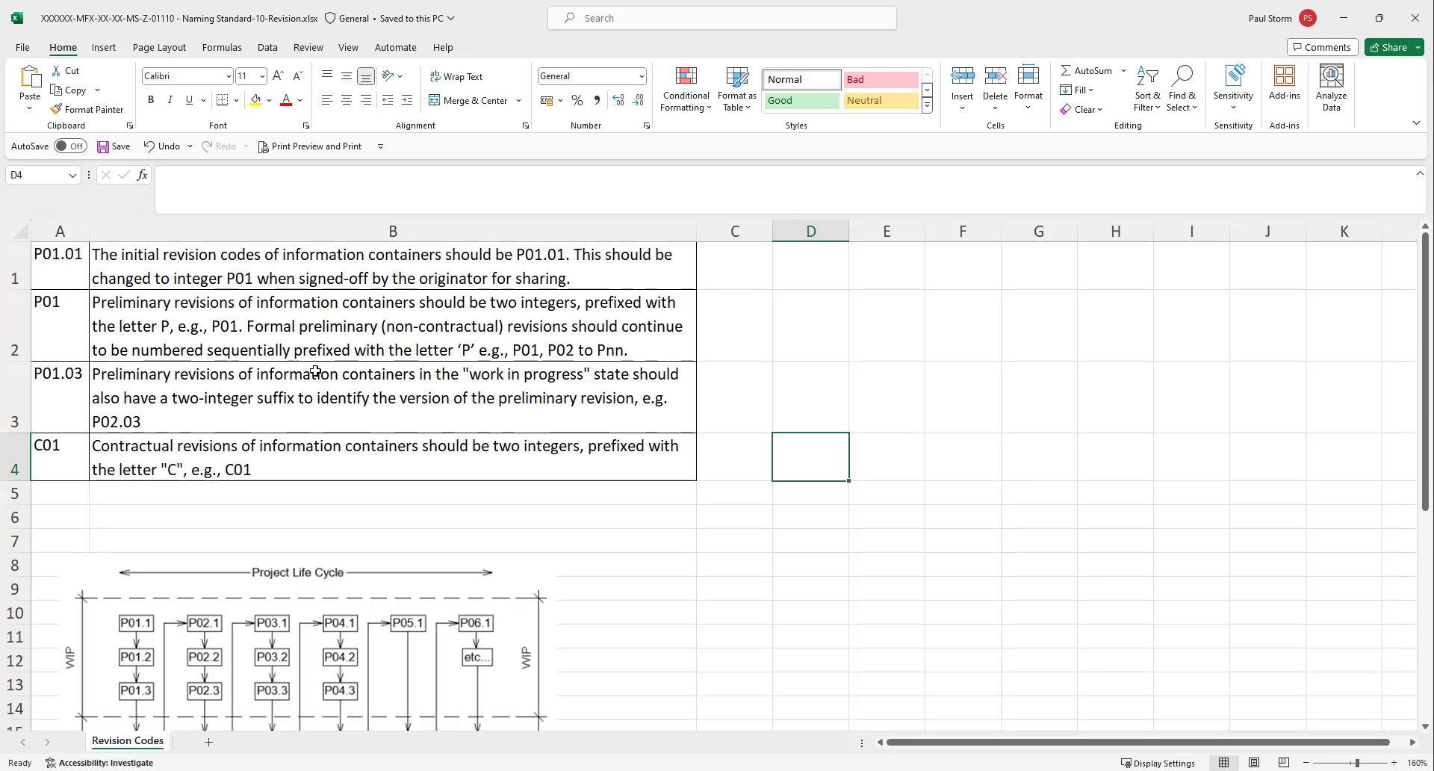
scroll(316, 372, down, 2)
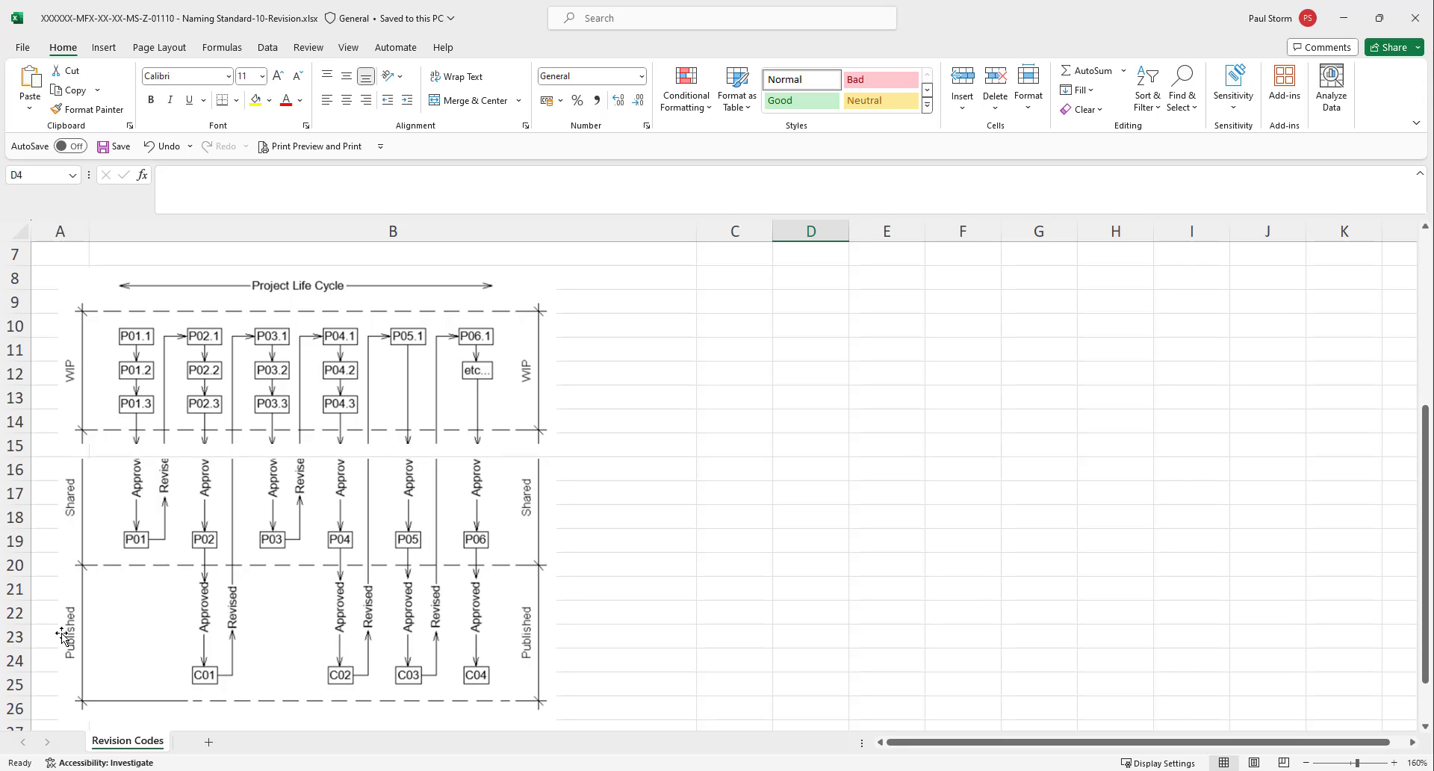
key(ctrl)
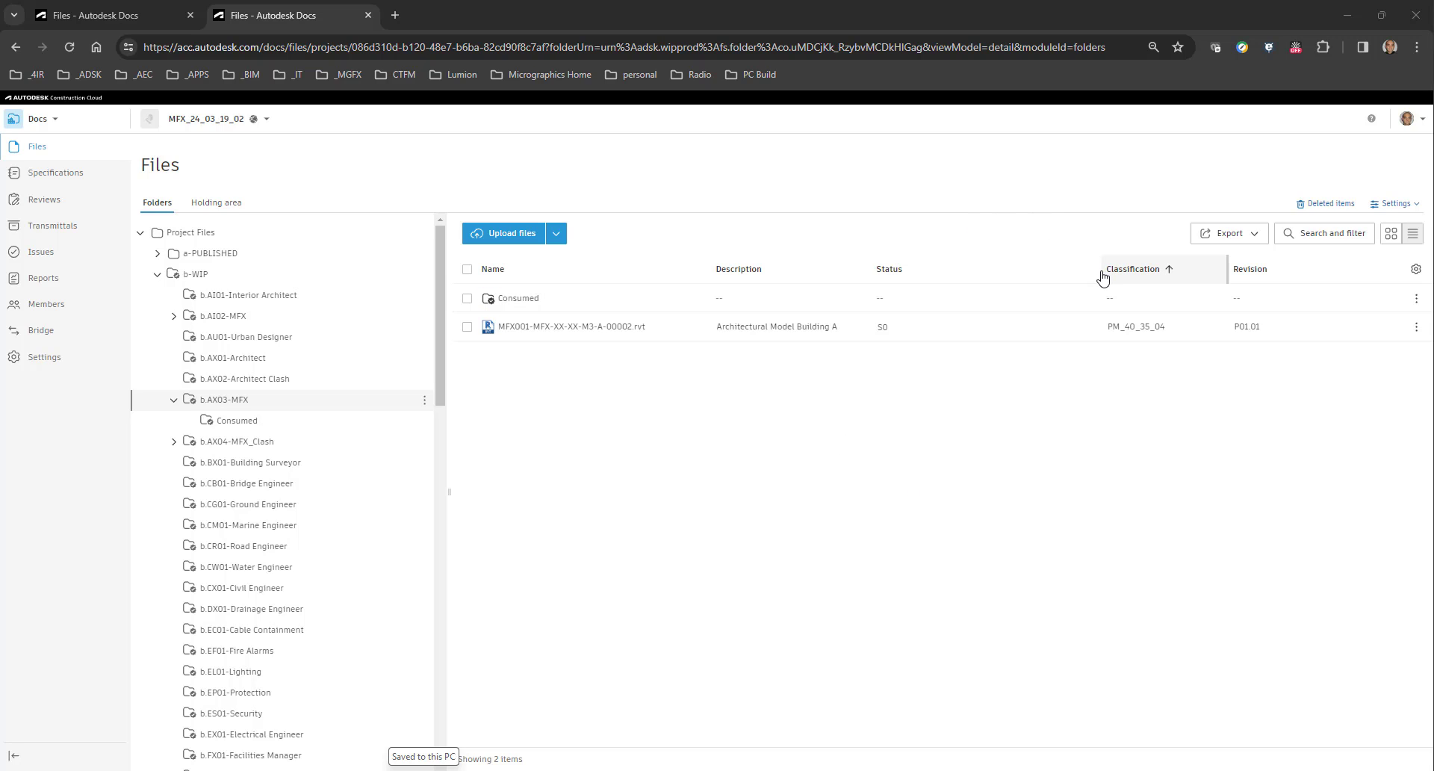
In Autodesk Docs, narrow the Status column of the b.AX03-MFX file list and add the Version column.
drag(1101, 278, 1003, 278)
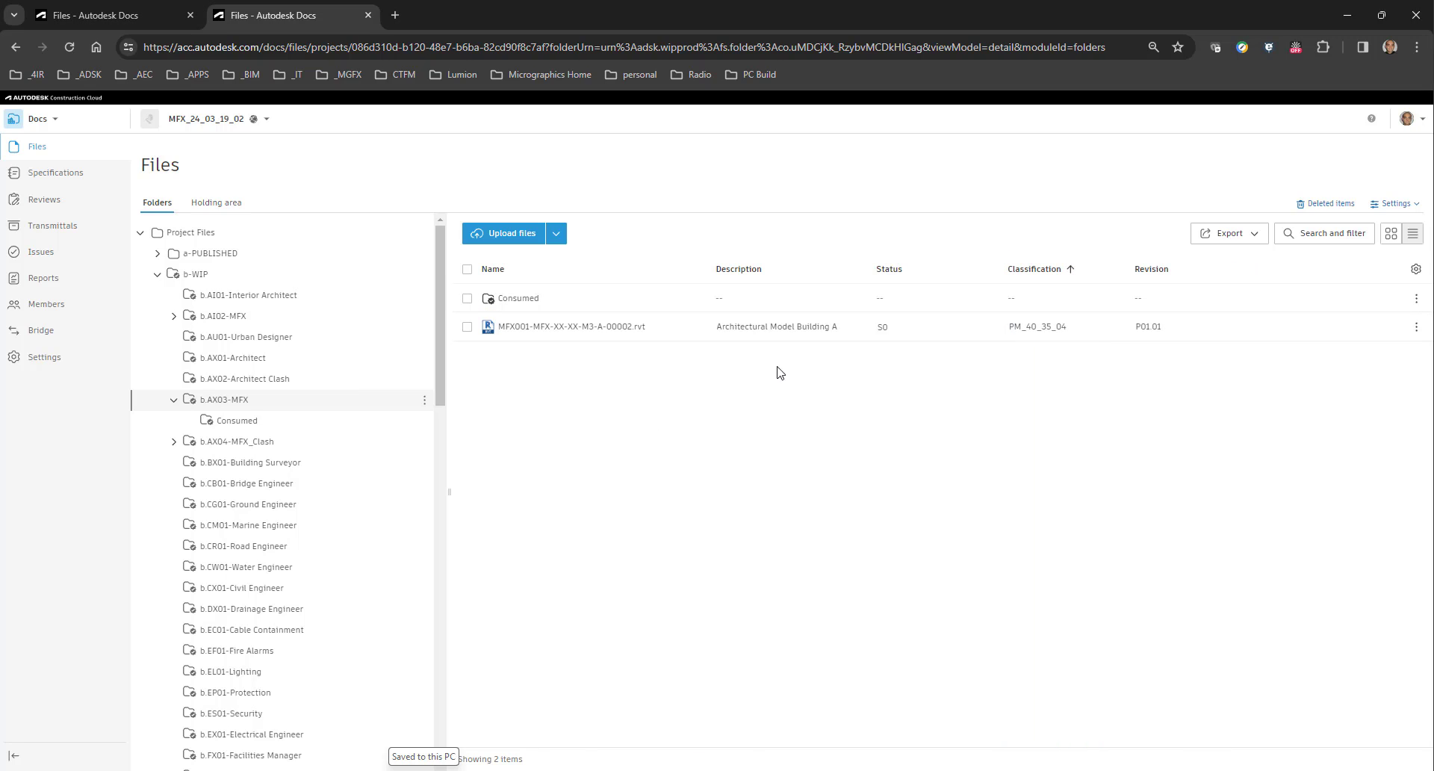
click(1415, 269)
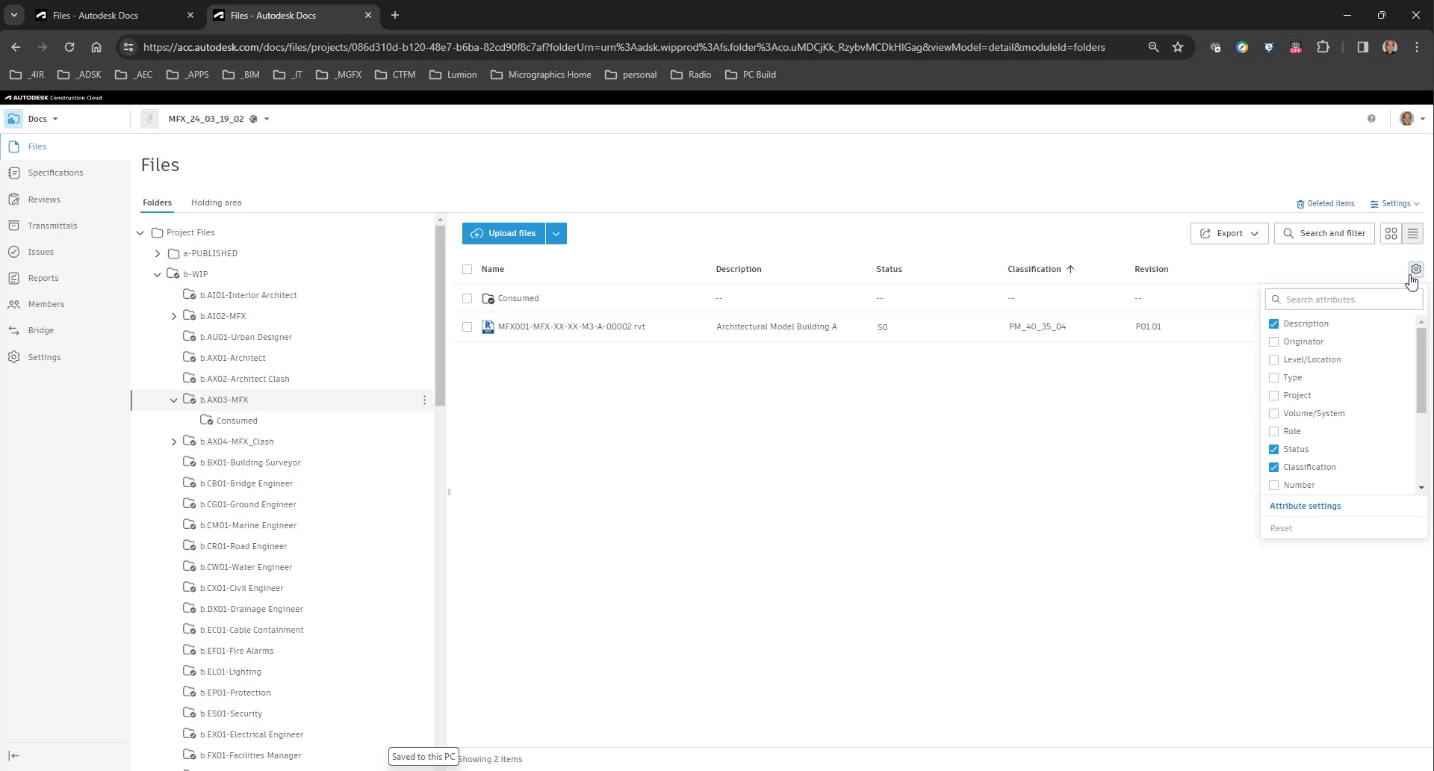
scroll(1316, 417, down, 2)
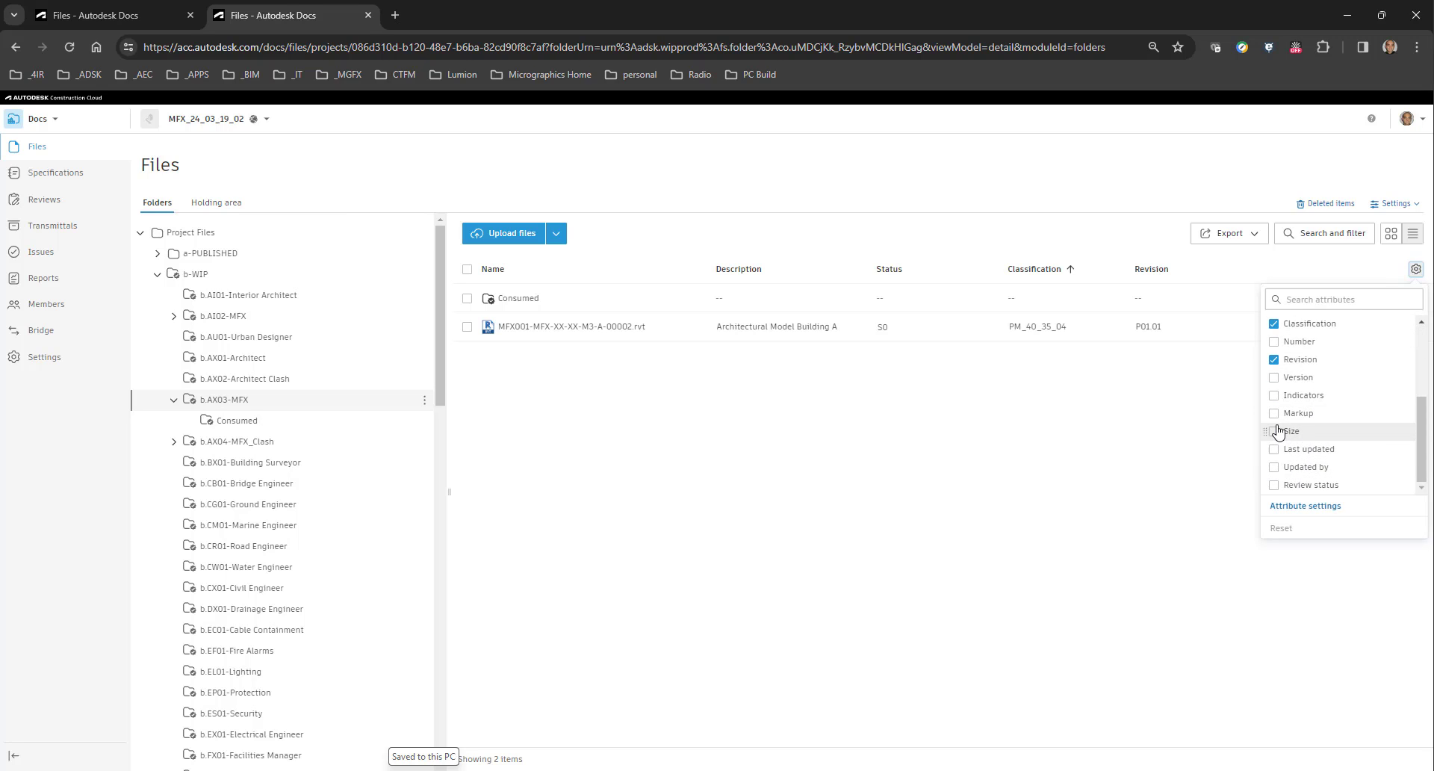
click(1274, 377)
click(1133, 435)
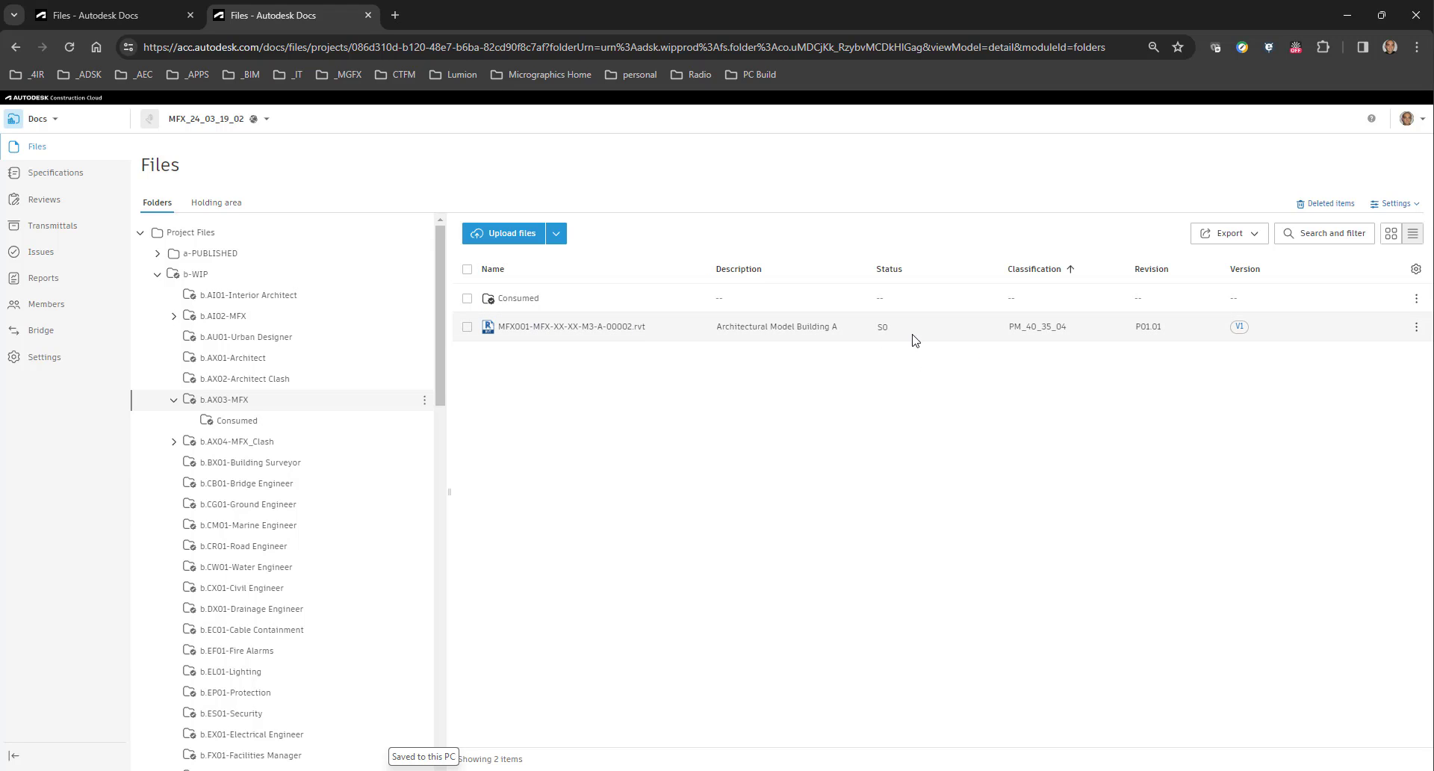
Inspect the available Status and Classification options for MFX001-MFX-XX-XX-M3-A-00002.rvt without changing them.
click(991, 329)
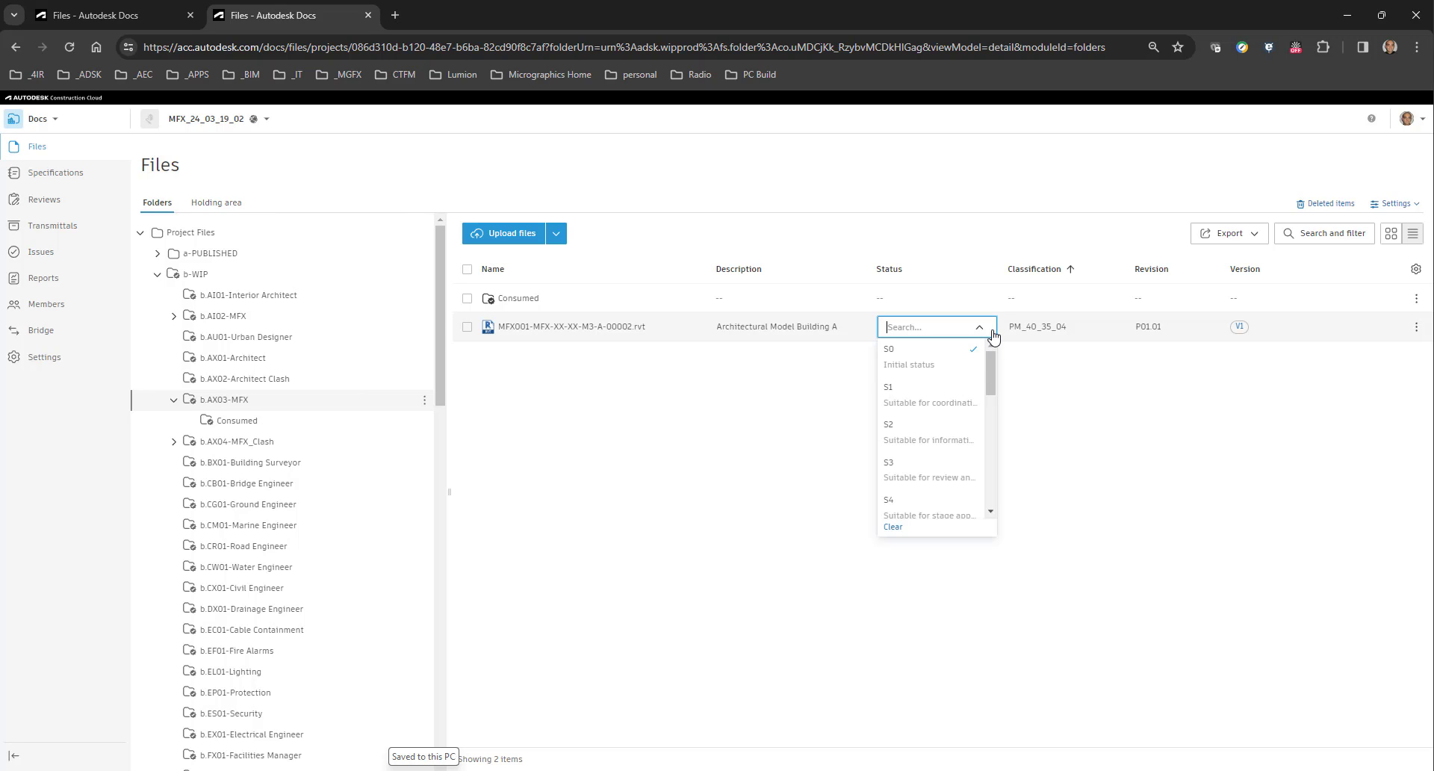
click(1075, 342)
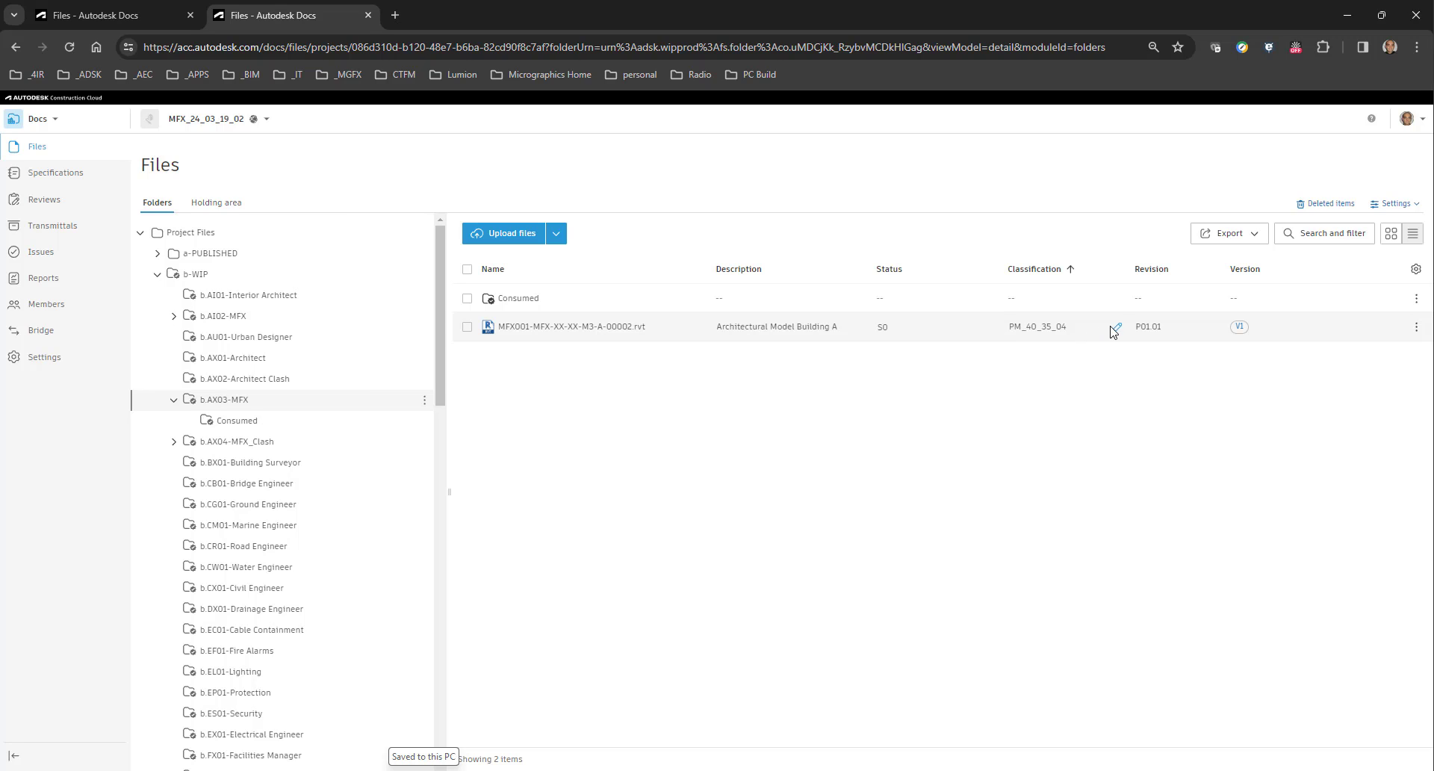
click(1118, 328)
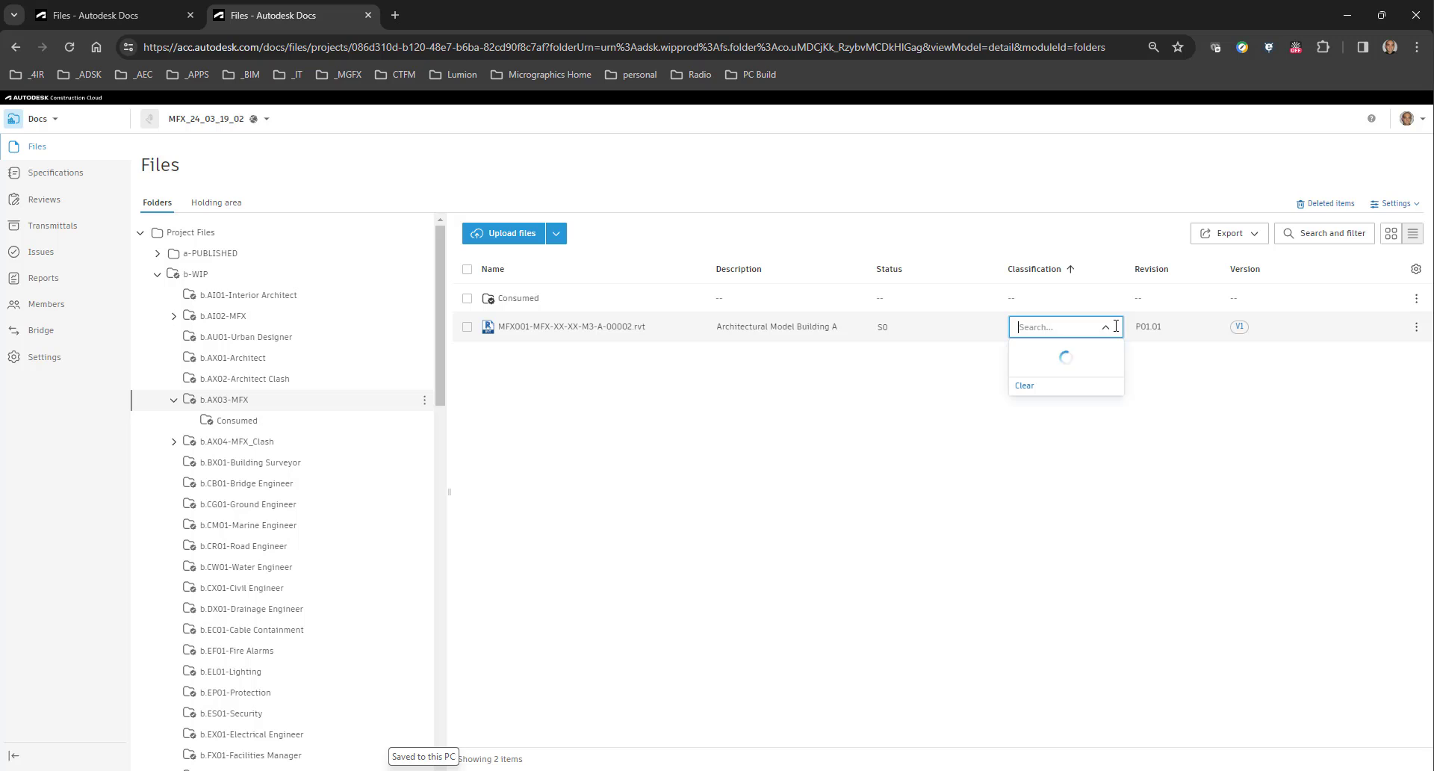
click(1079, 403)
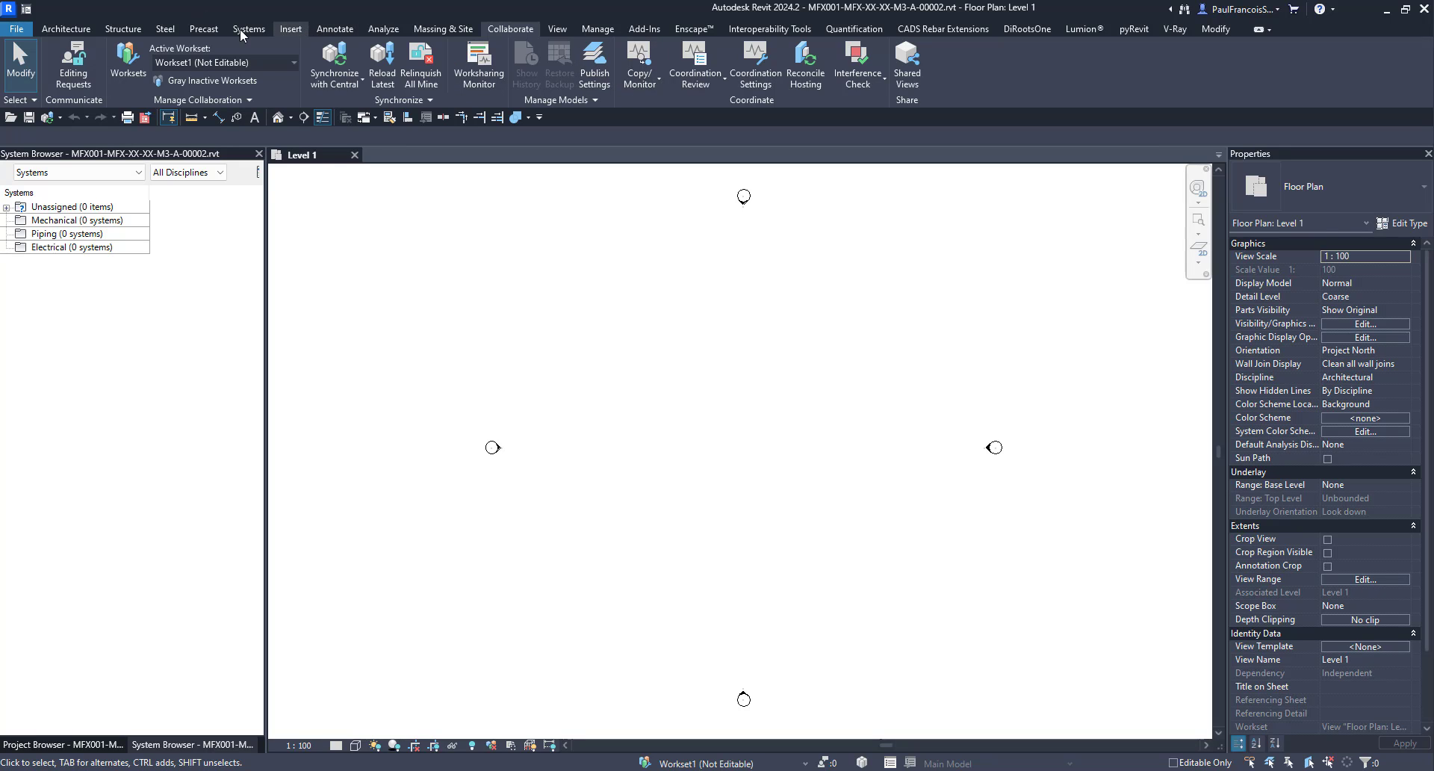
In Revit, draw a vertical detail line in the Level 1 floor plan and synchronize the model with central.
click(319, 28)
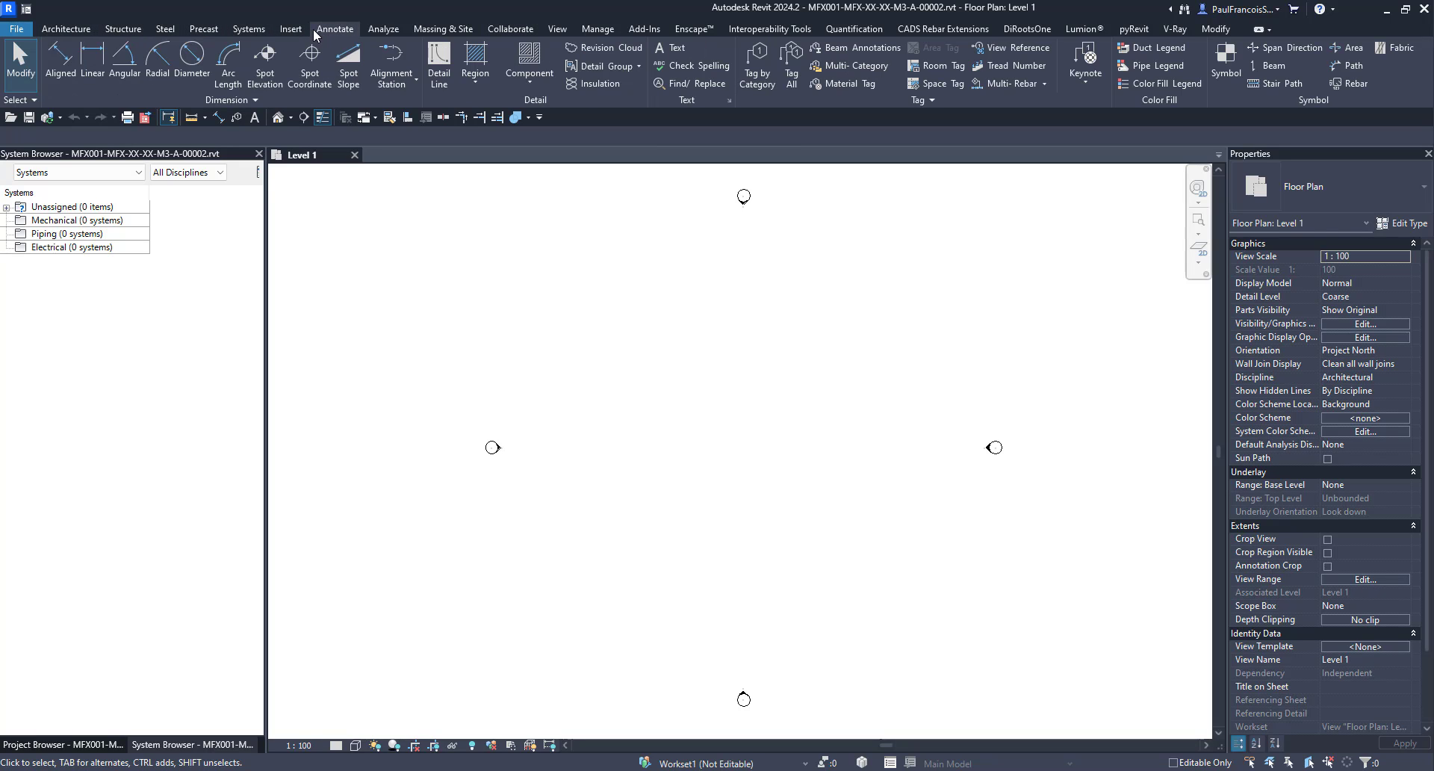
click(438, 65)
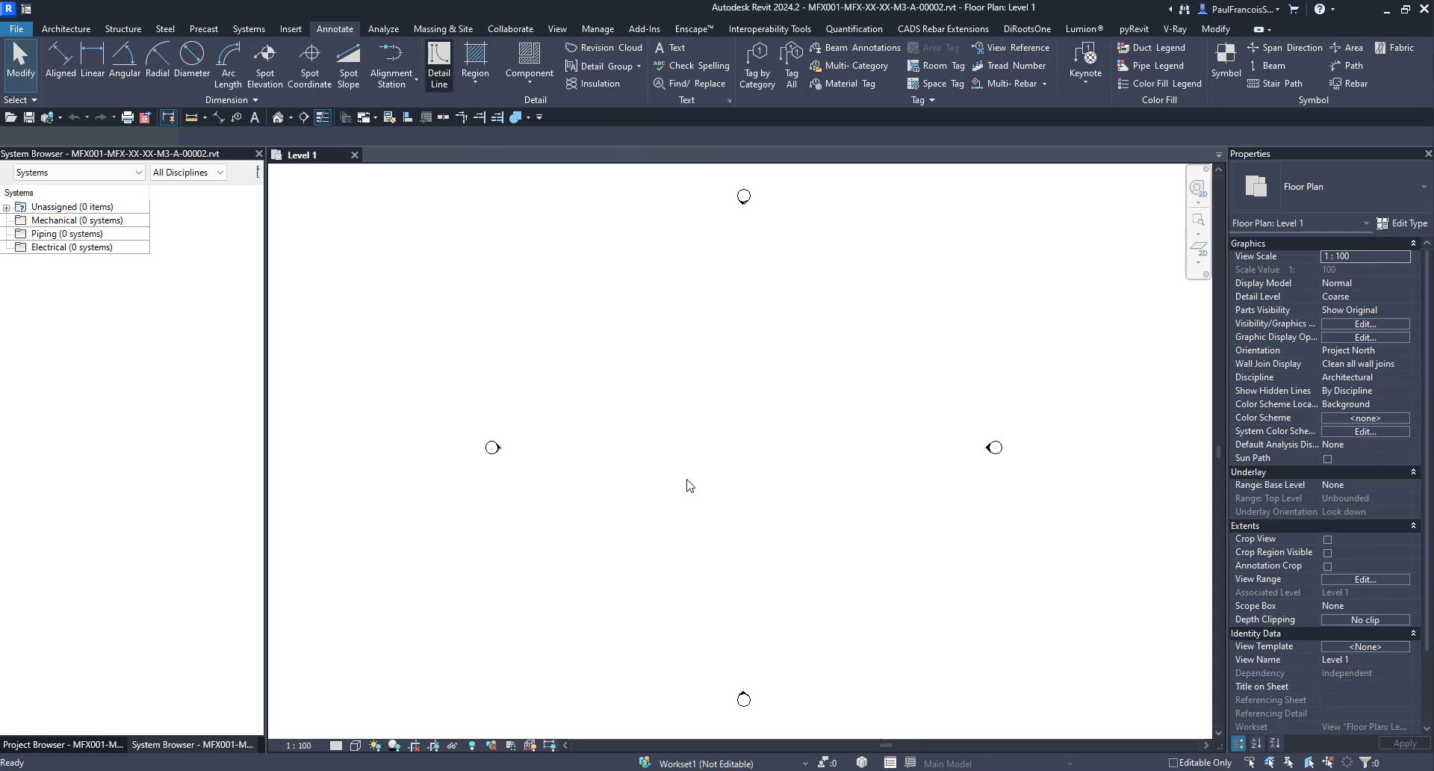
click(685, 478)
click(686, 385)
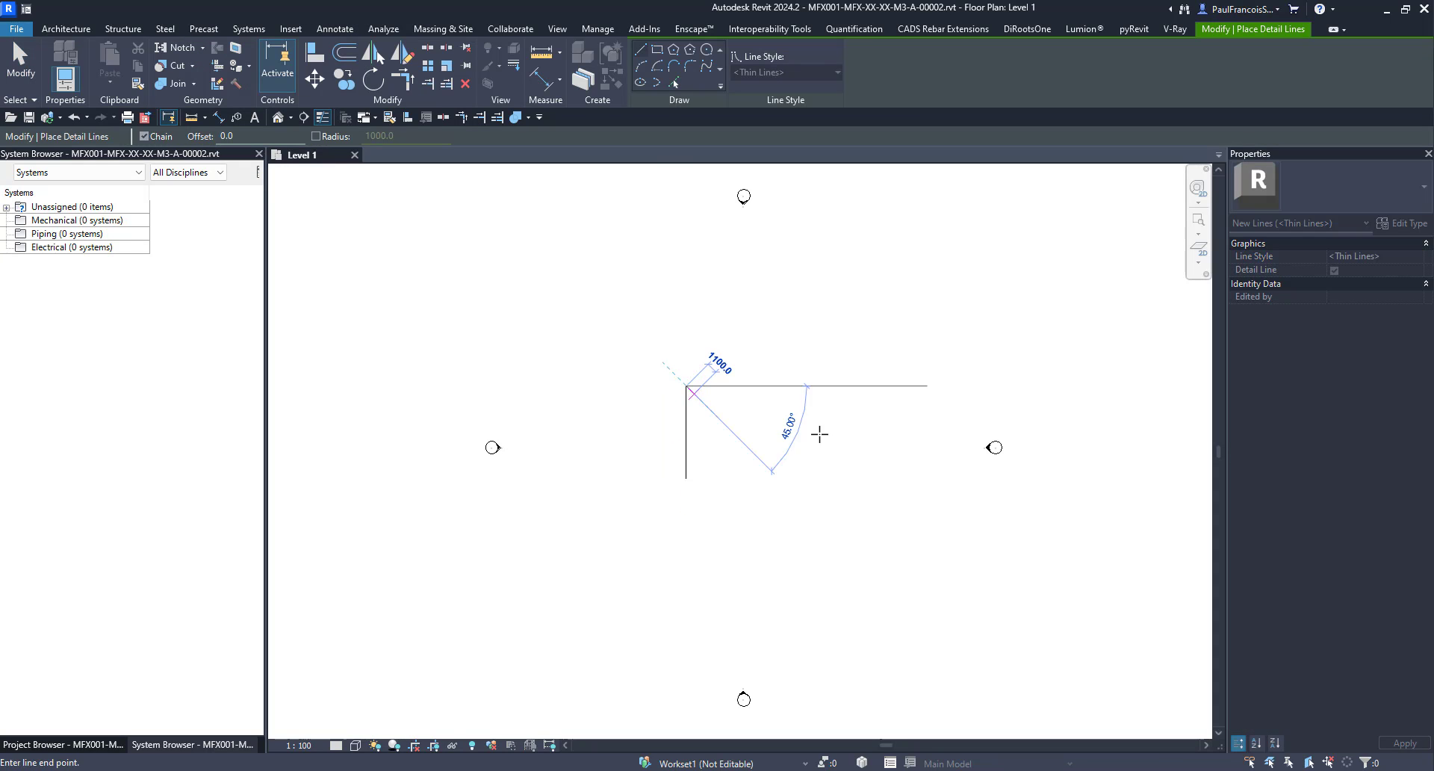
key(Escape)
key(Escape)
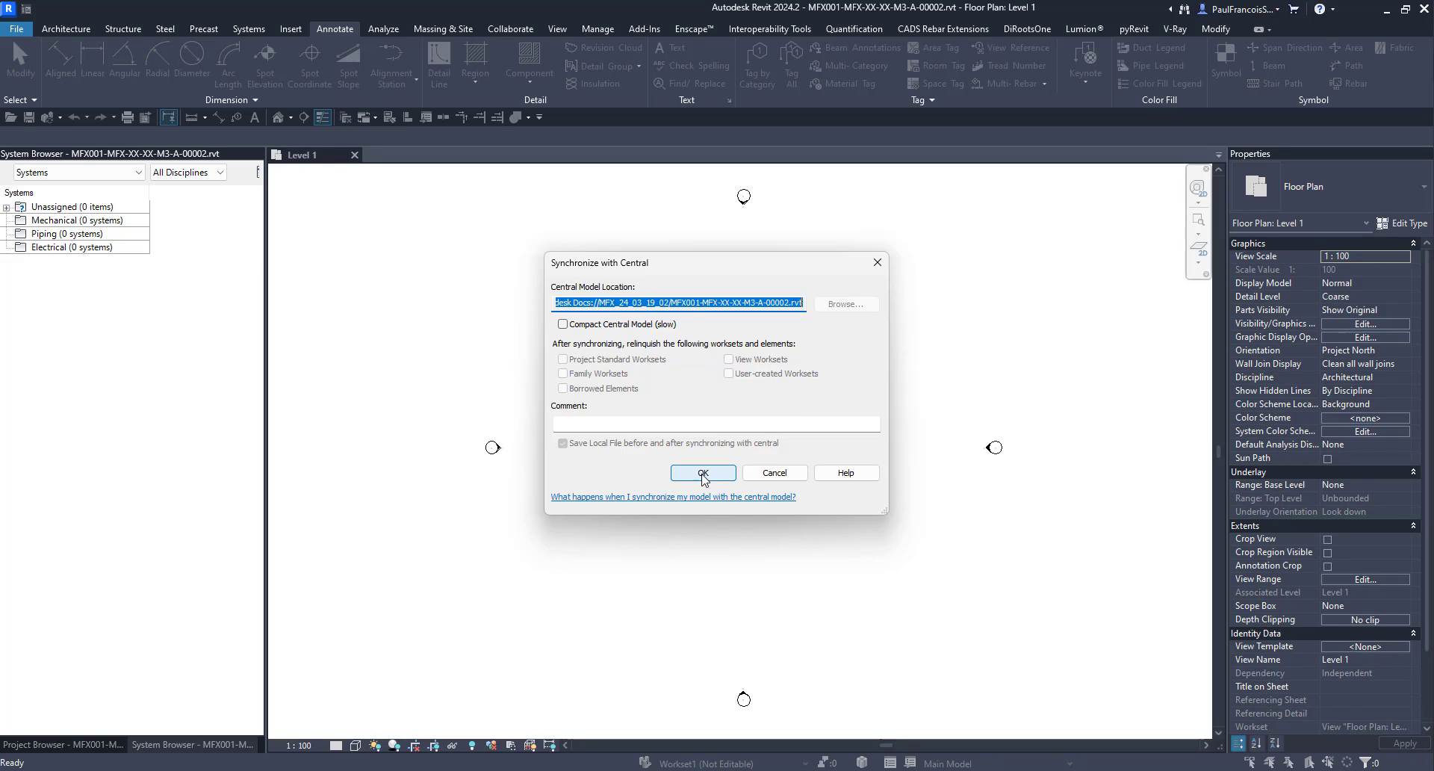
click(702, 472)
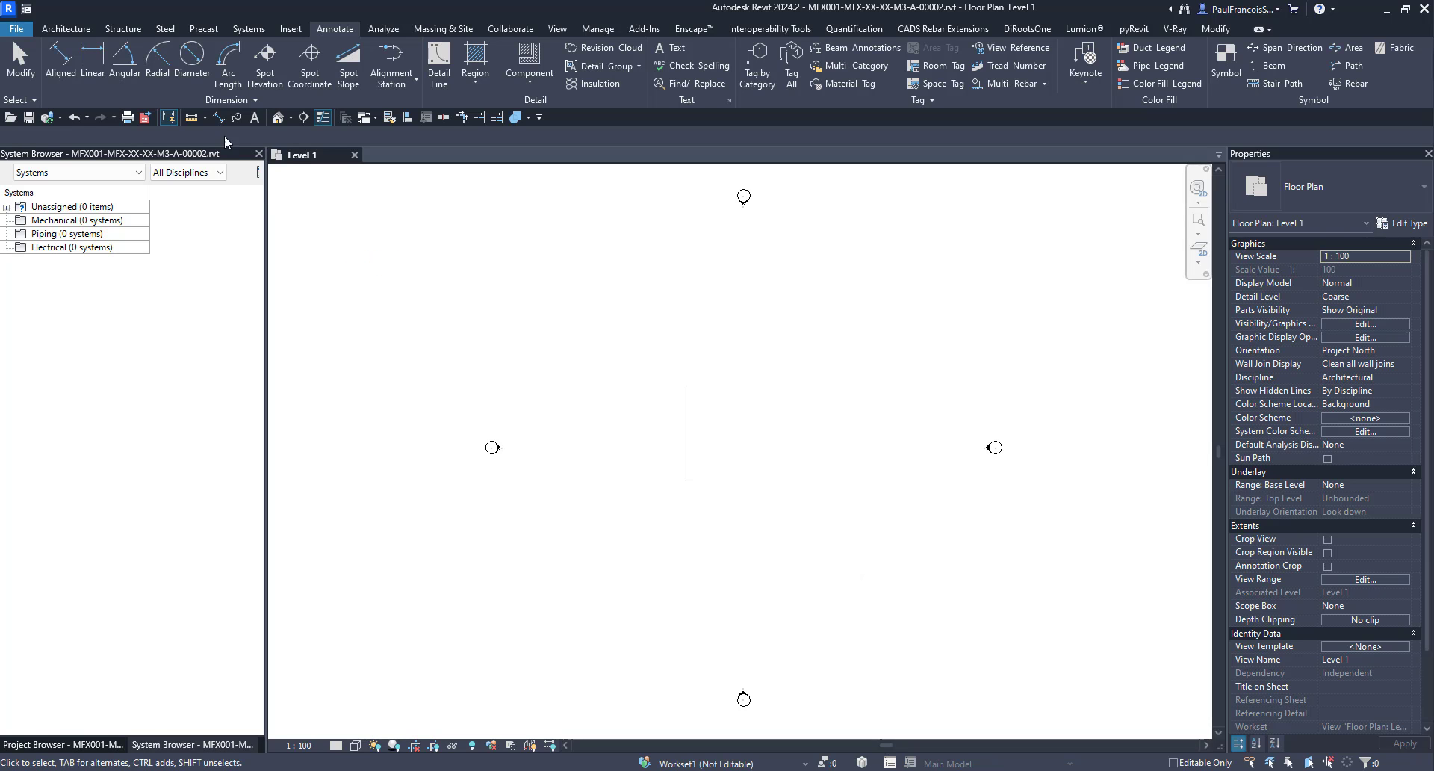
Check the MFX_24_03_19_01 project in Revit Home and publish the latest b.AX03-MFX model content from Design Collaboration.
click(27, 8)
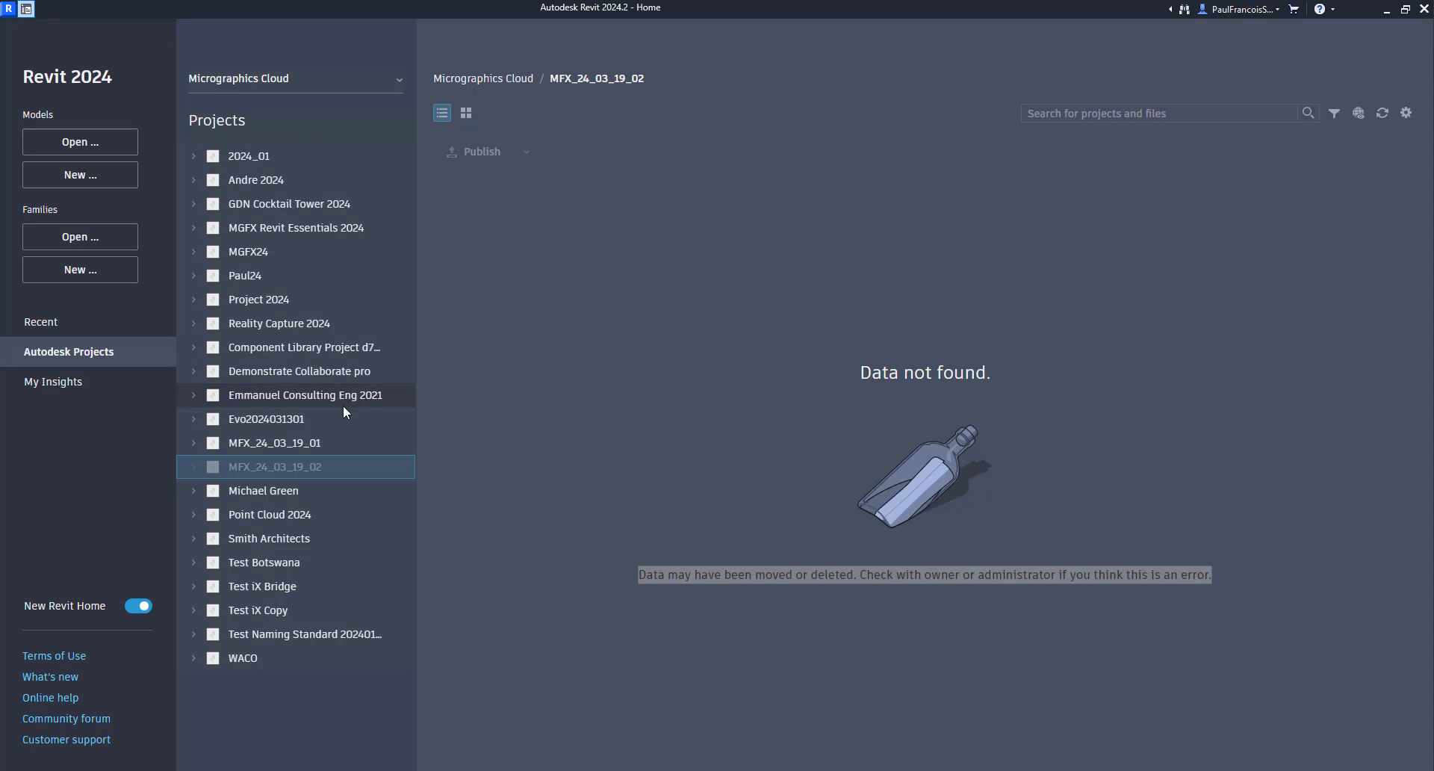
click(271, 440)
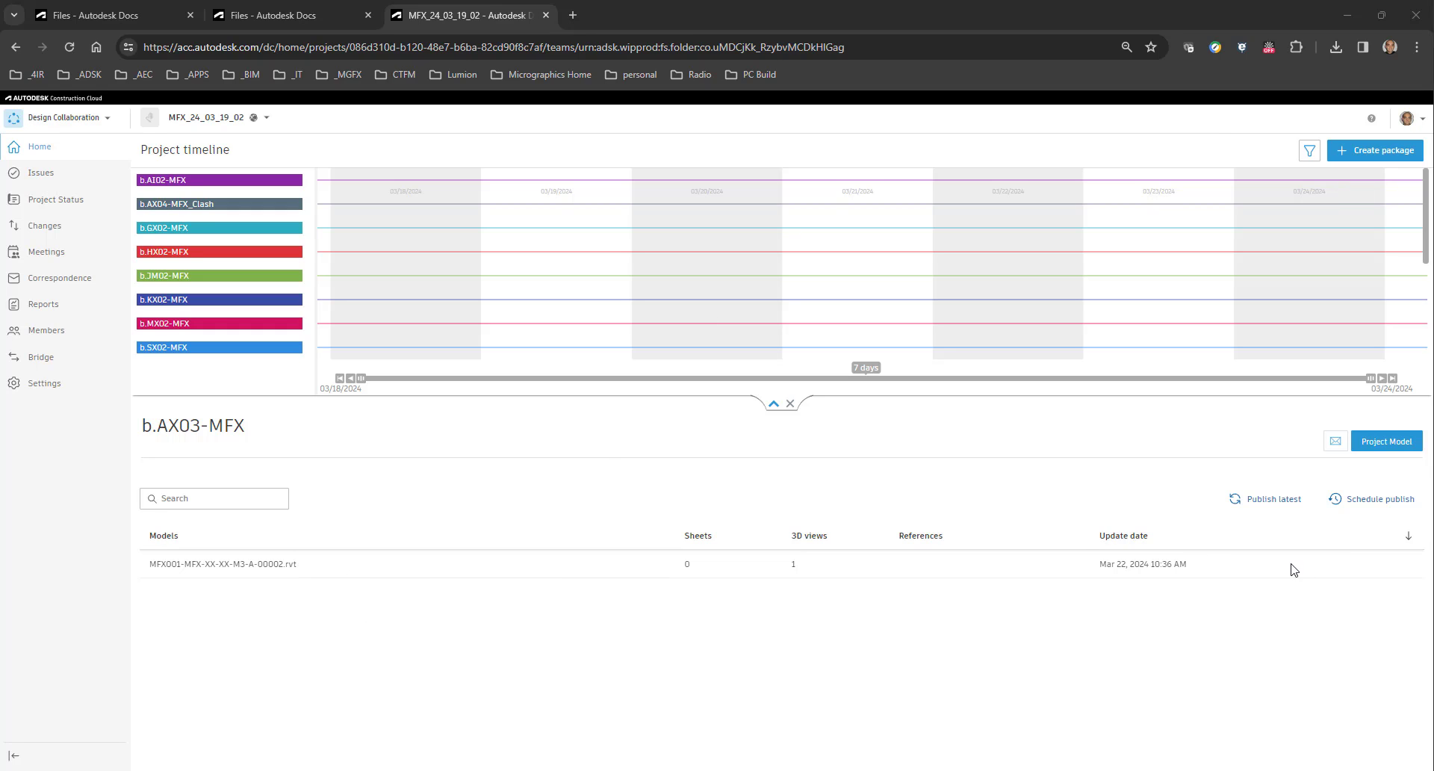
click(1271, 506)
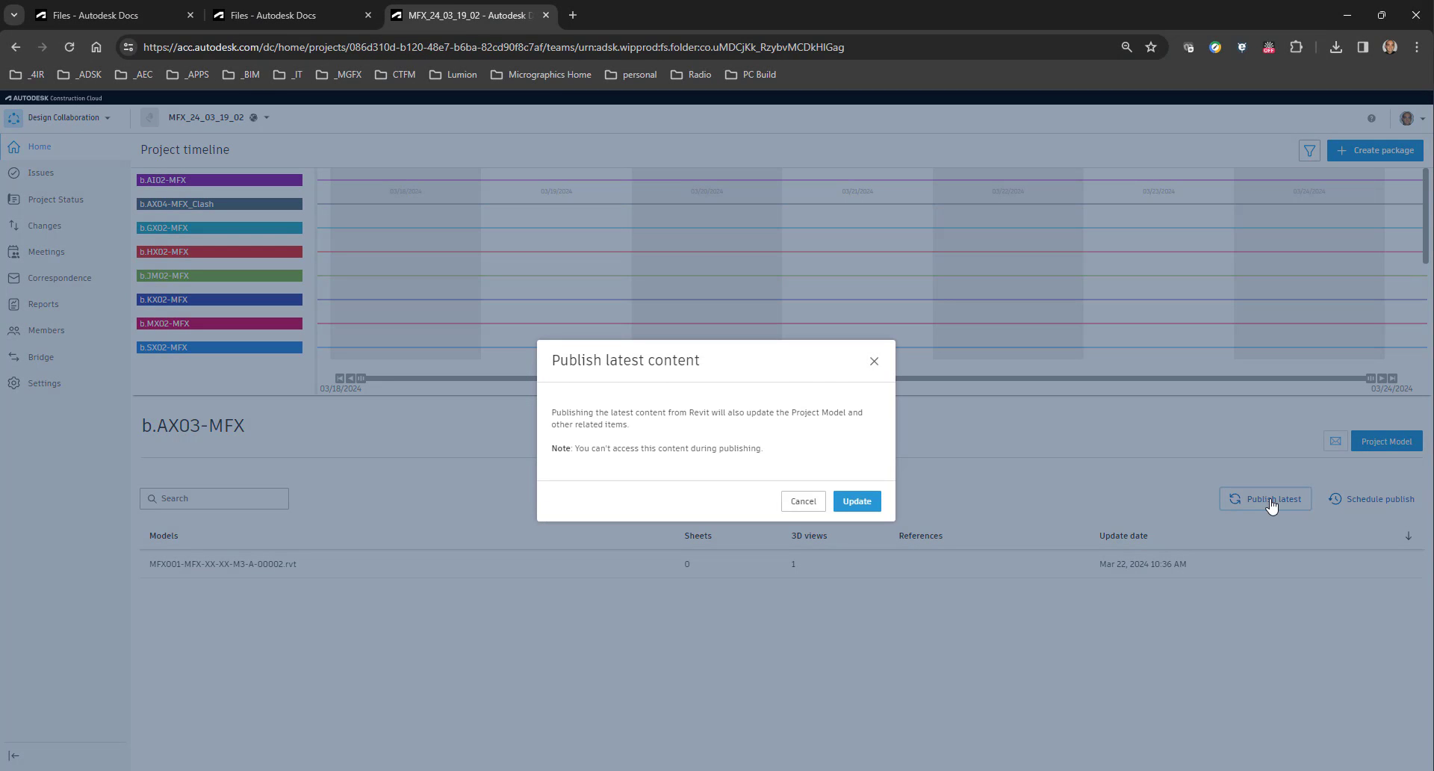
click(847, 510)
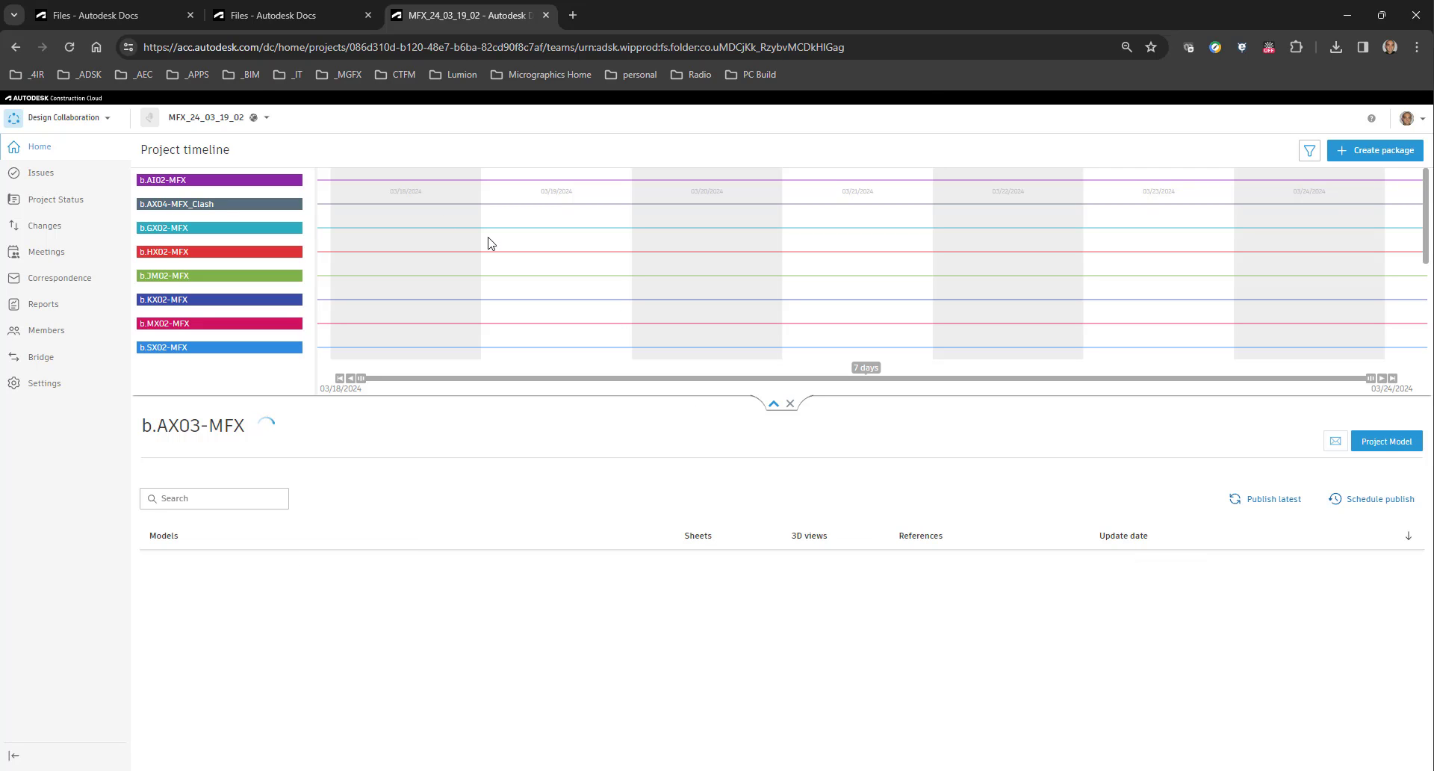
Return to the Autodesk Docs file list and set the revision of MFX001-MFX-XX-XX-M3-A-00002.rvt to P01.02.
click(285, 15)
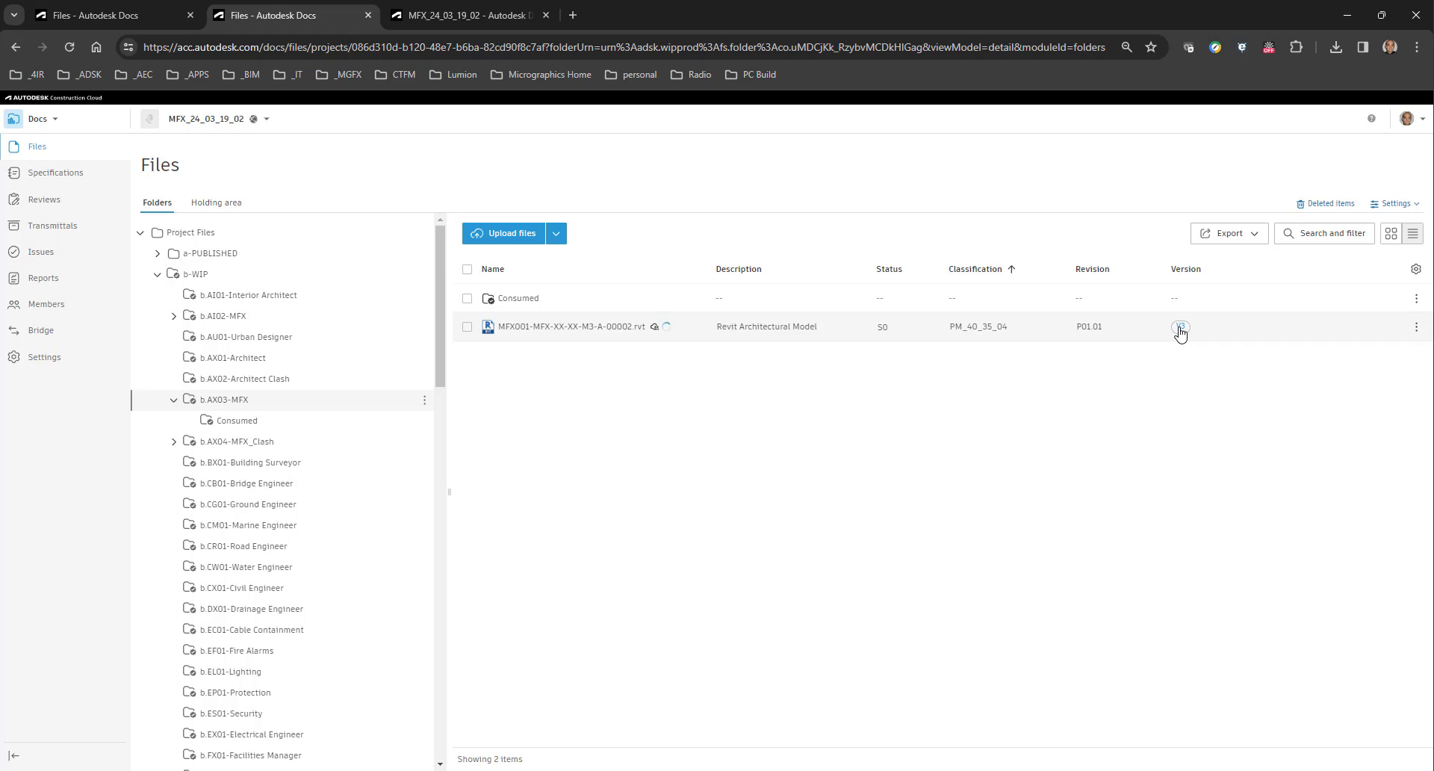
mouse_move(1130, 330)
click(1154, 330)
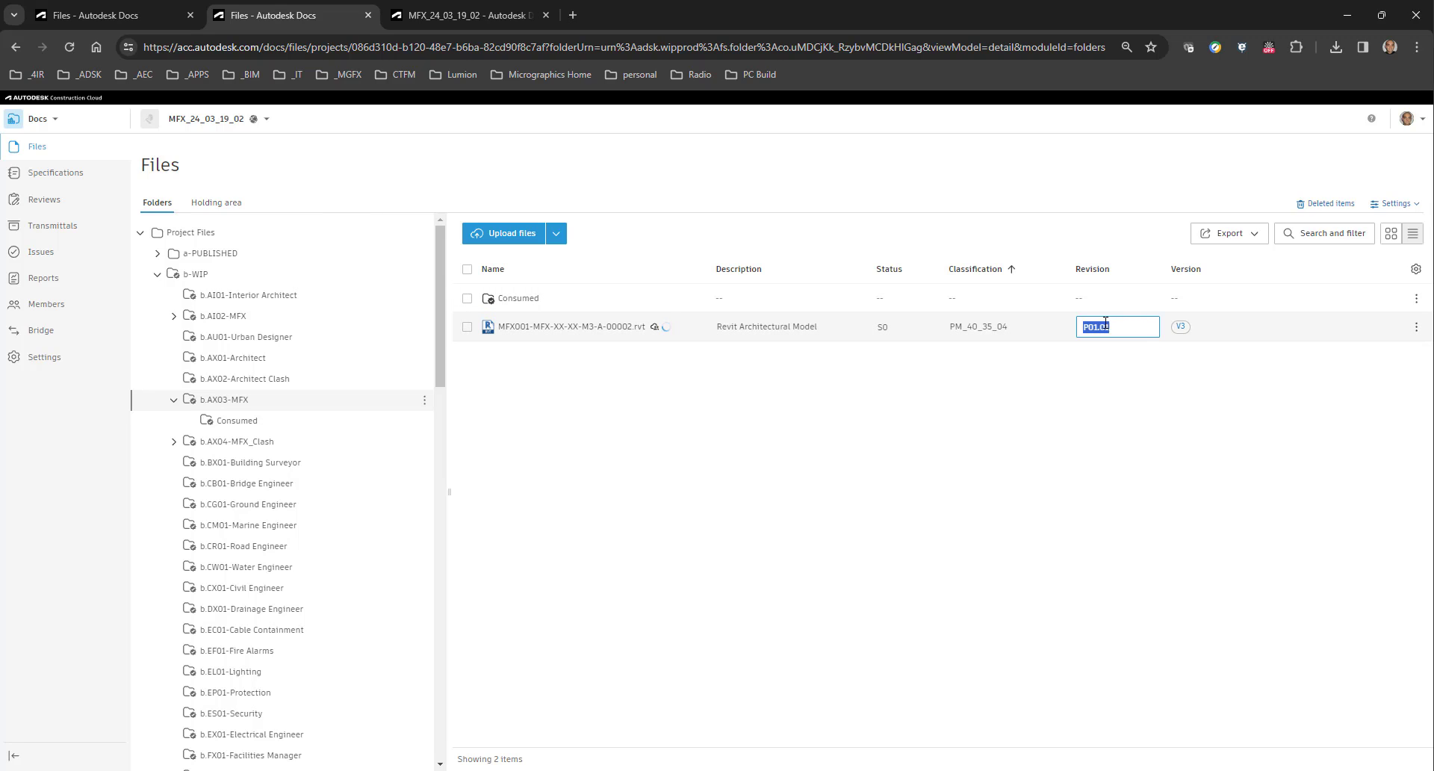
click(1122, 326)
text(2)
key(Return)
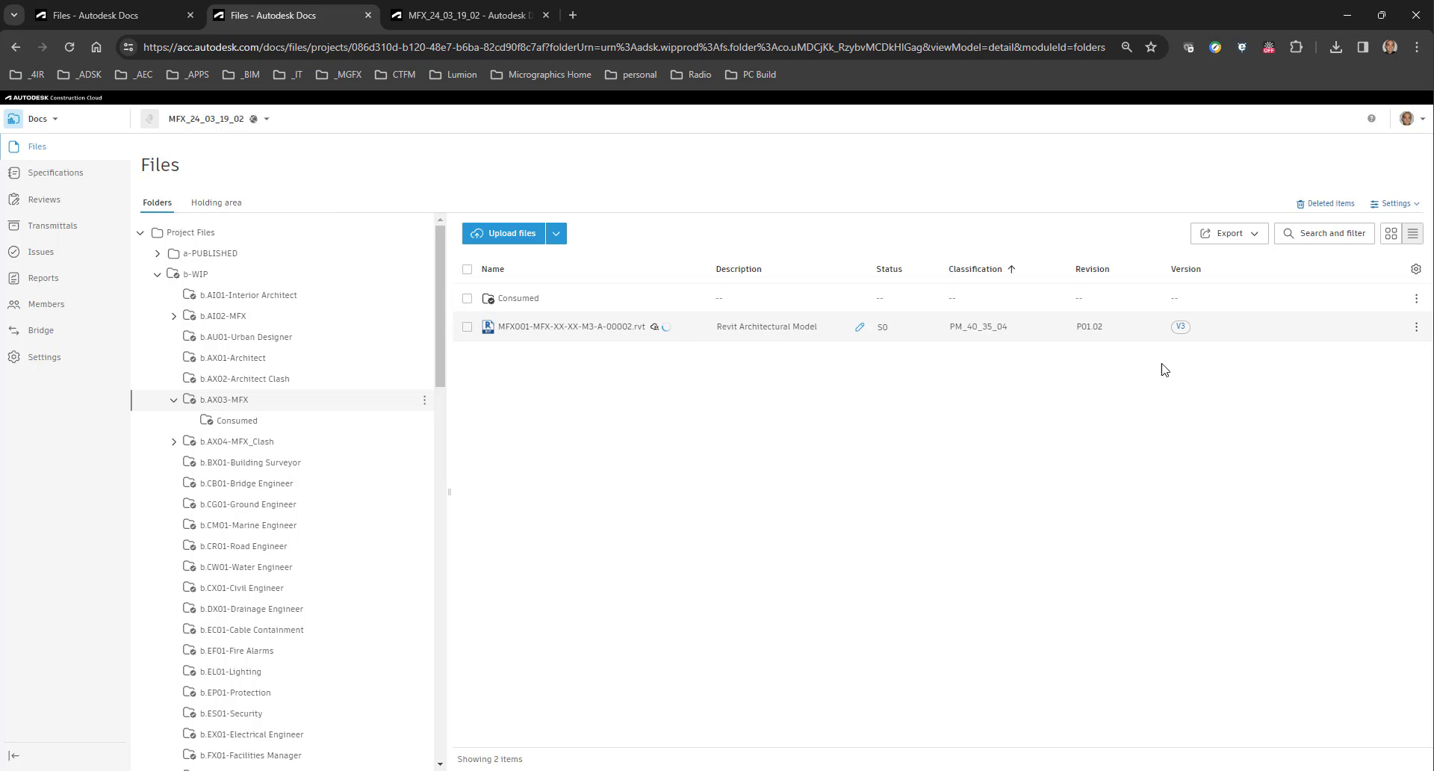
click(1180, 327)
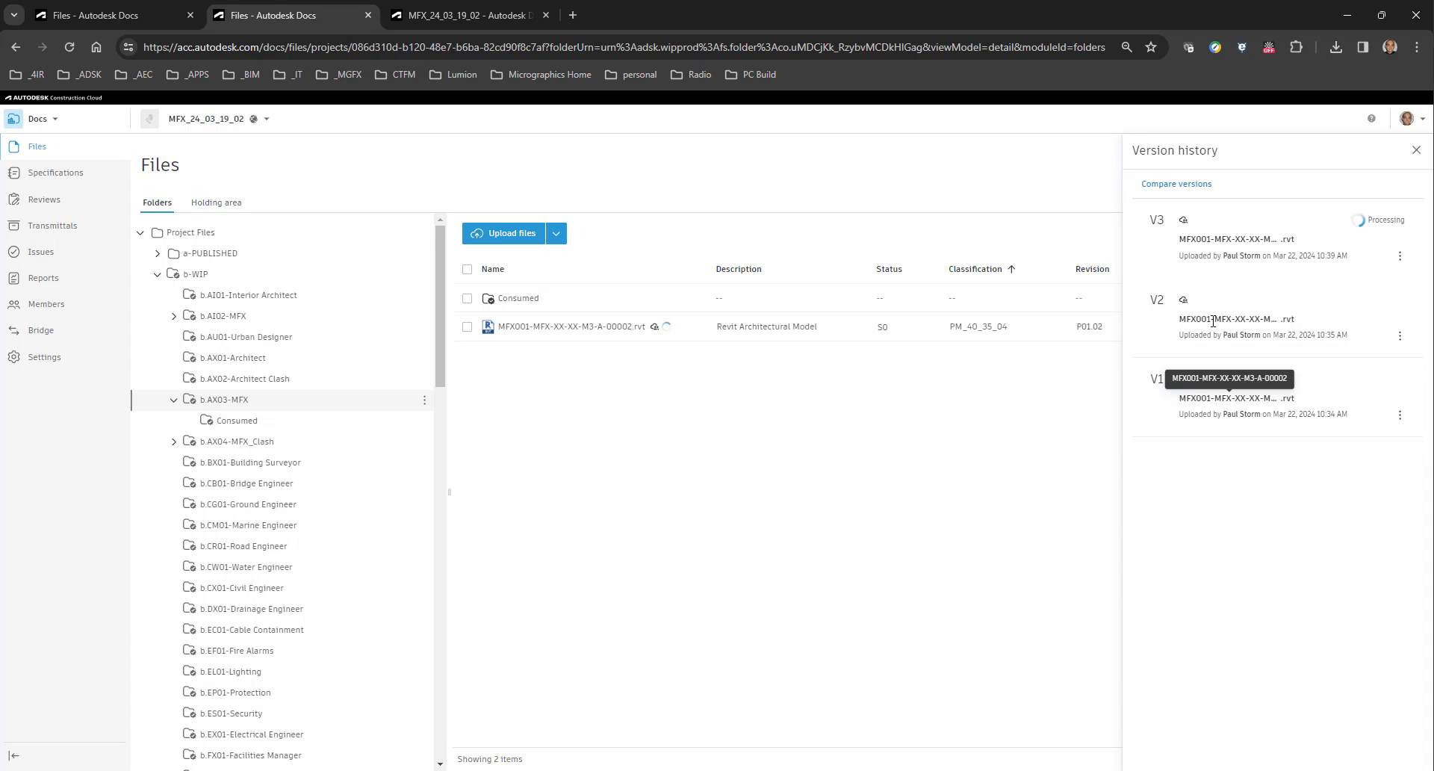
click(1400, 337)
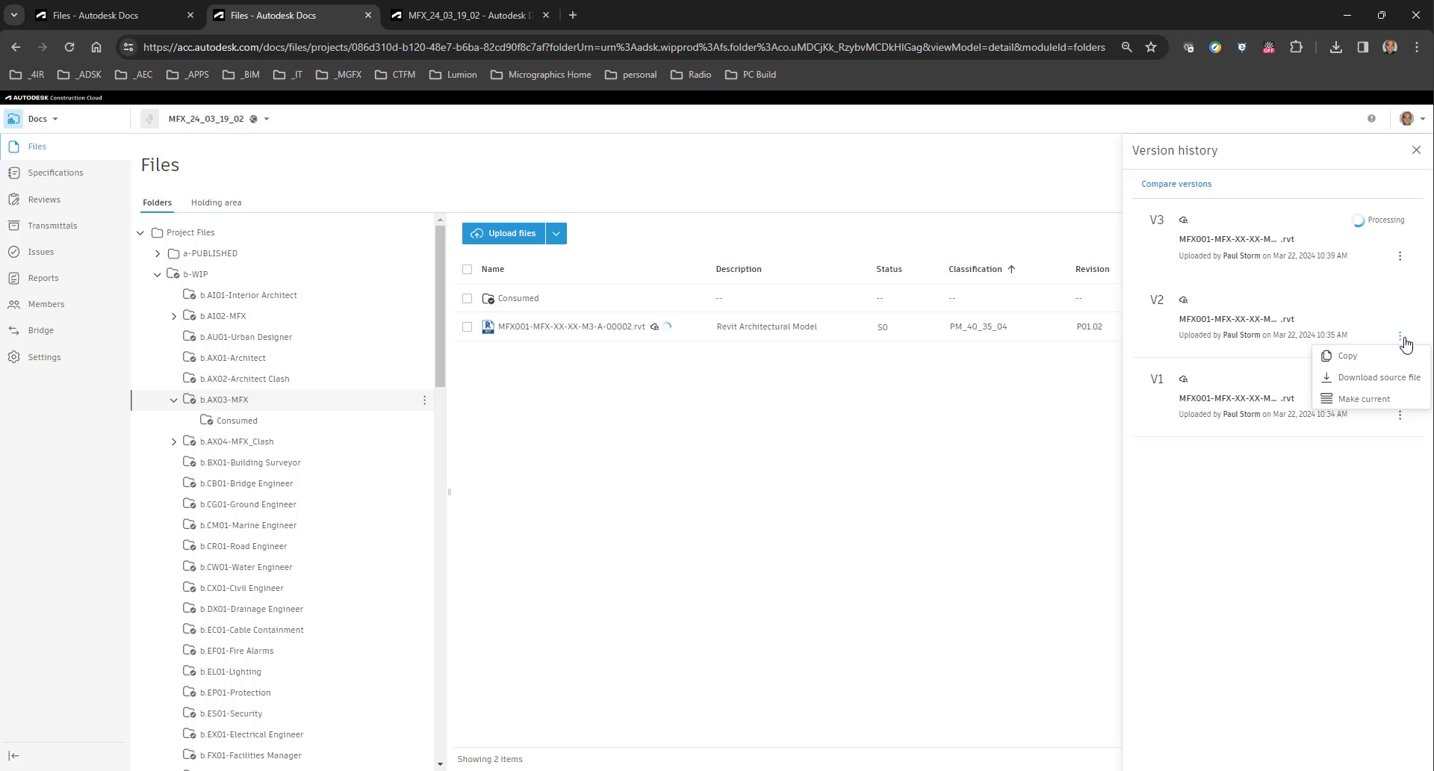
click(1361, 398)
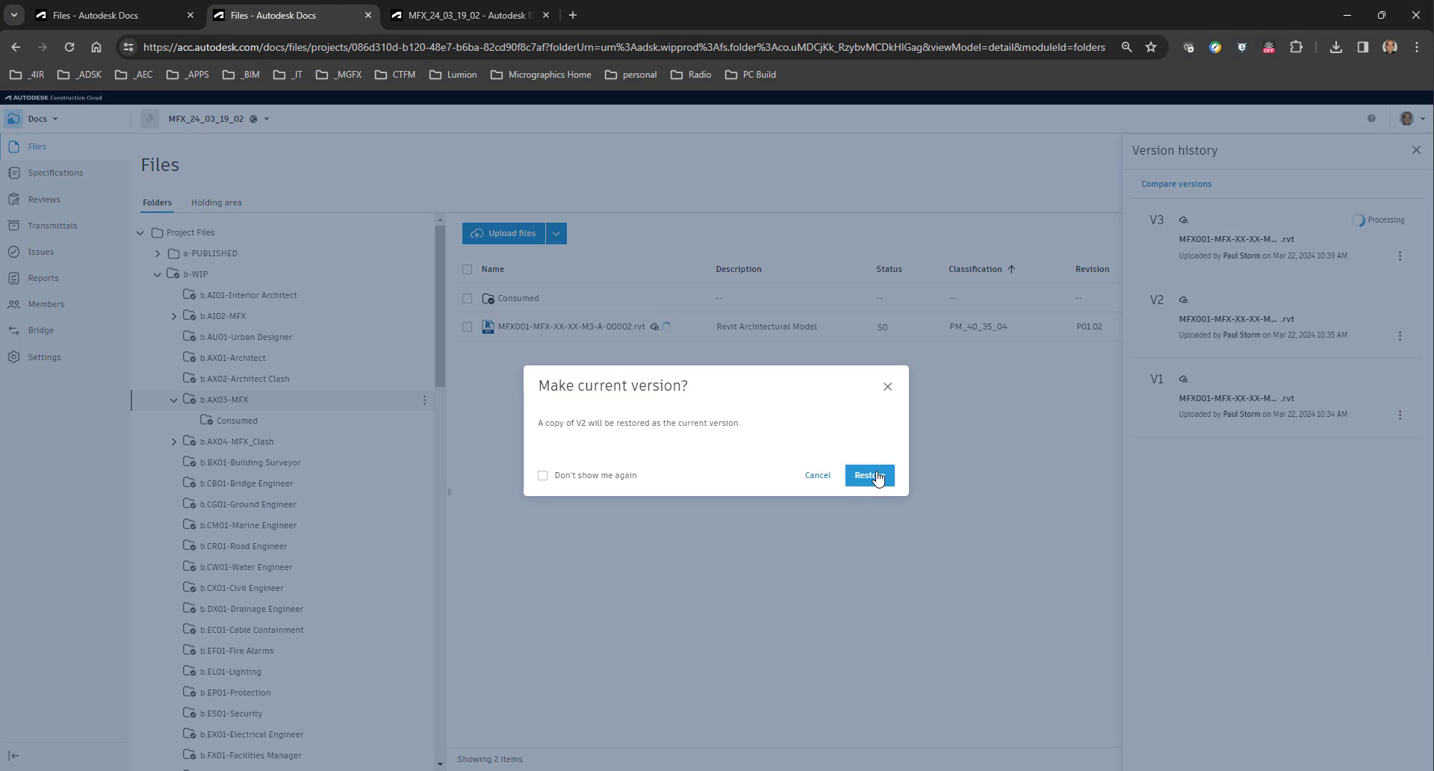
click(888, 388)
click(1414, 152)
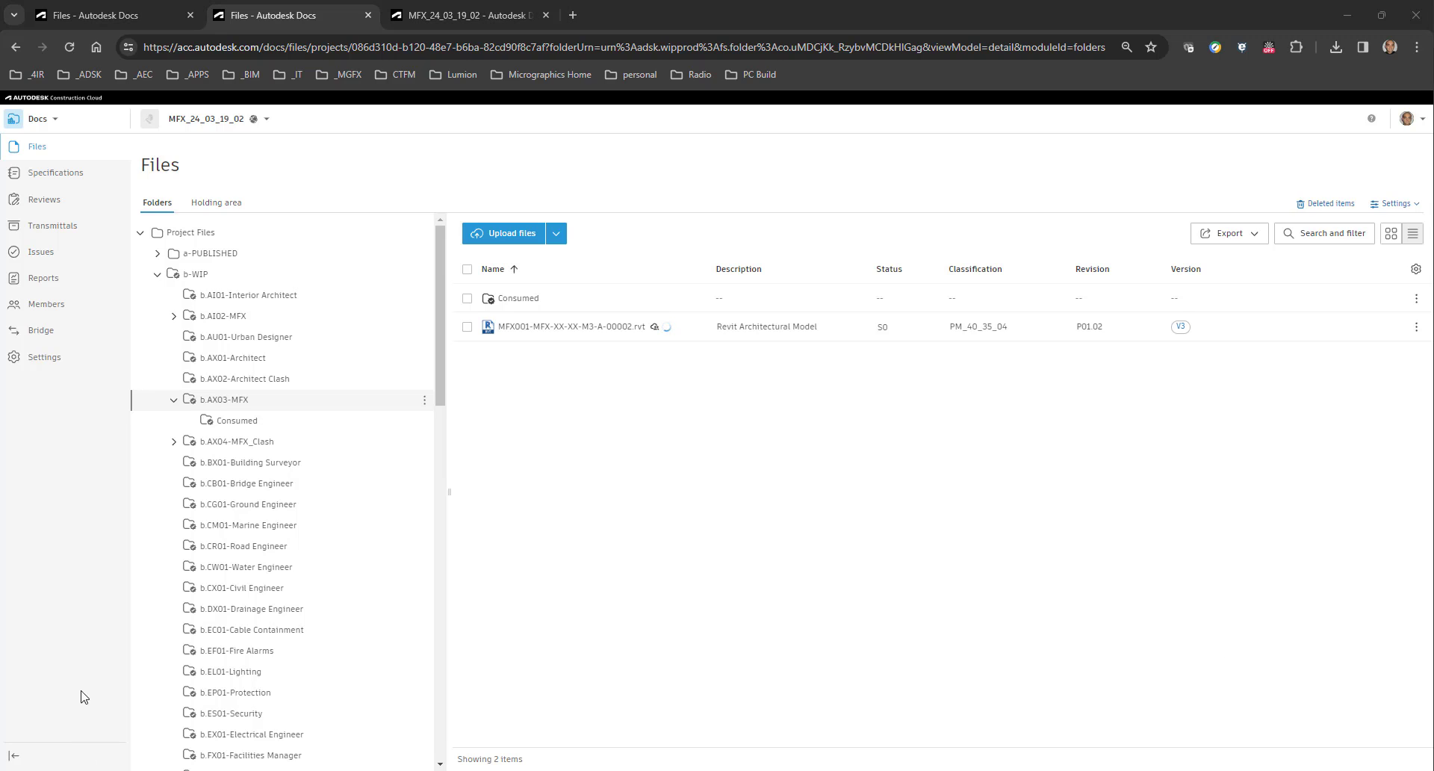
Restore V2 of MFX001-MFX-XX-XX-M3-A-00002.rvt as the current version from its version history.
click(1181, 329)
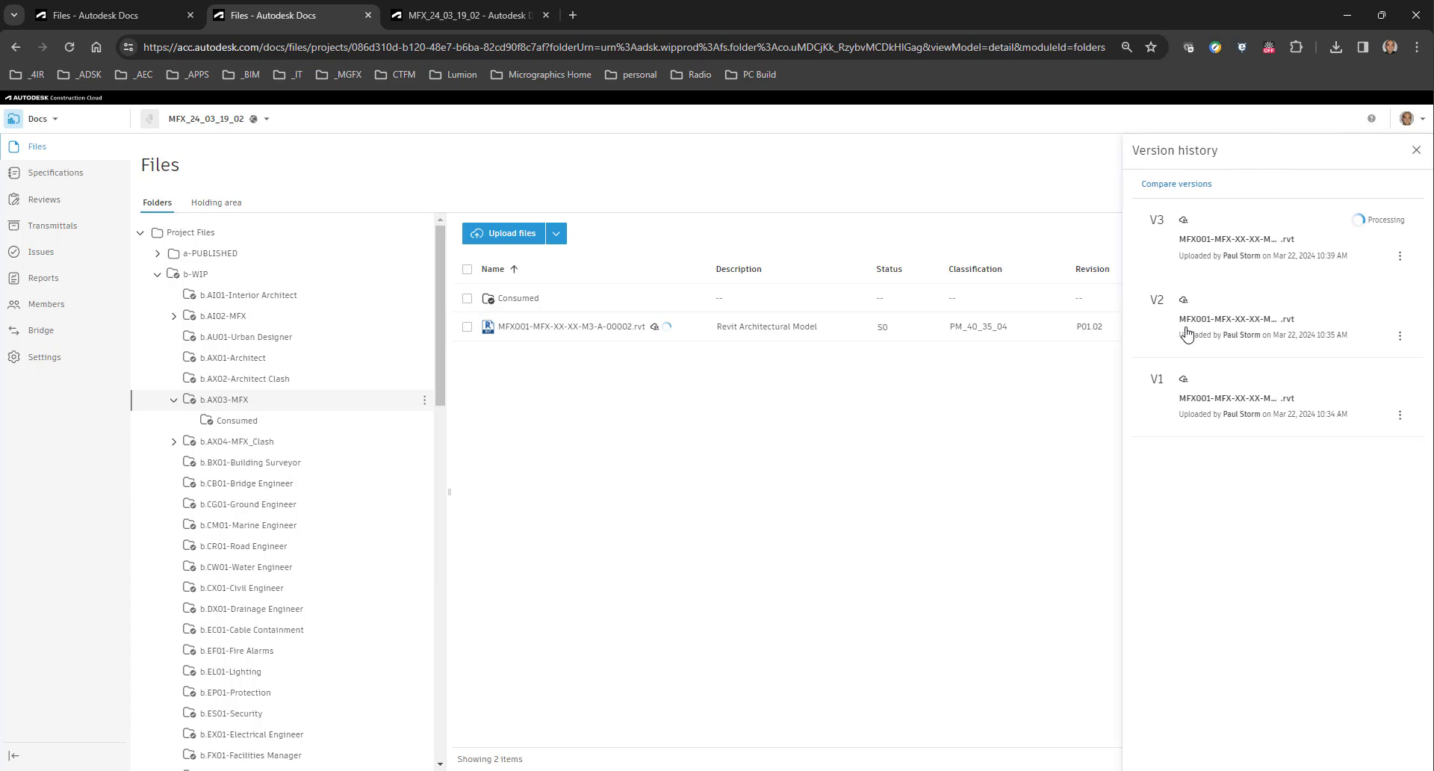
click(1401, 339)
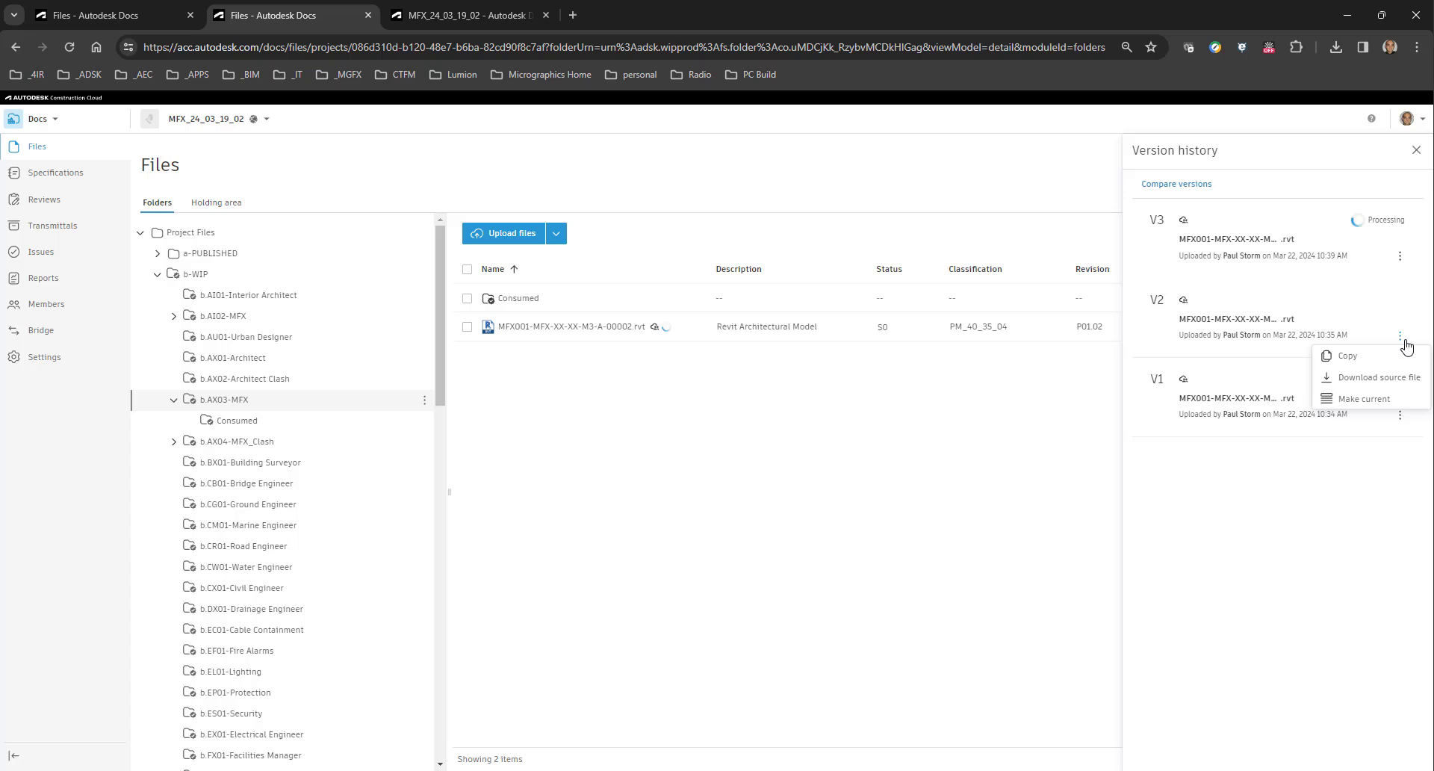
click(1360, 404)
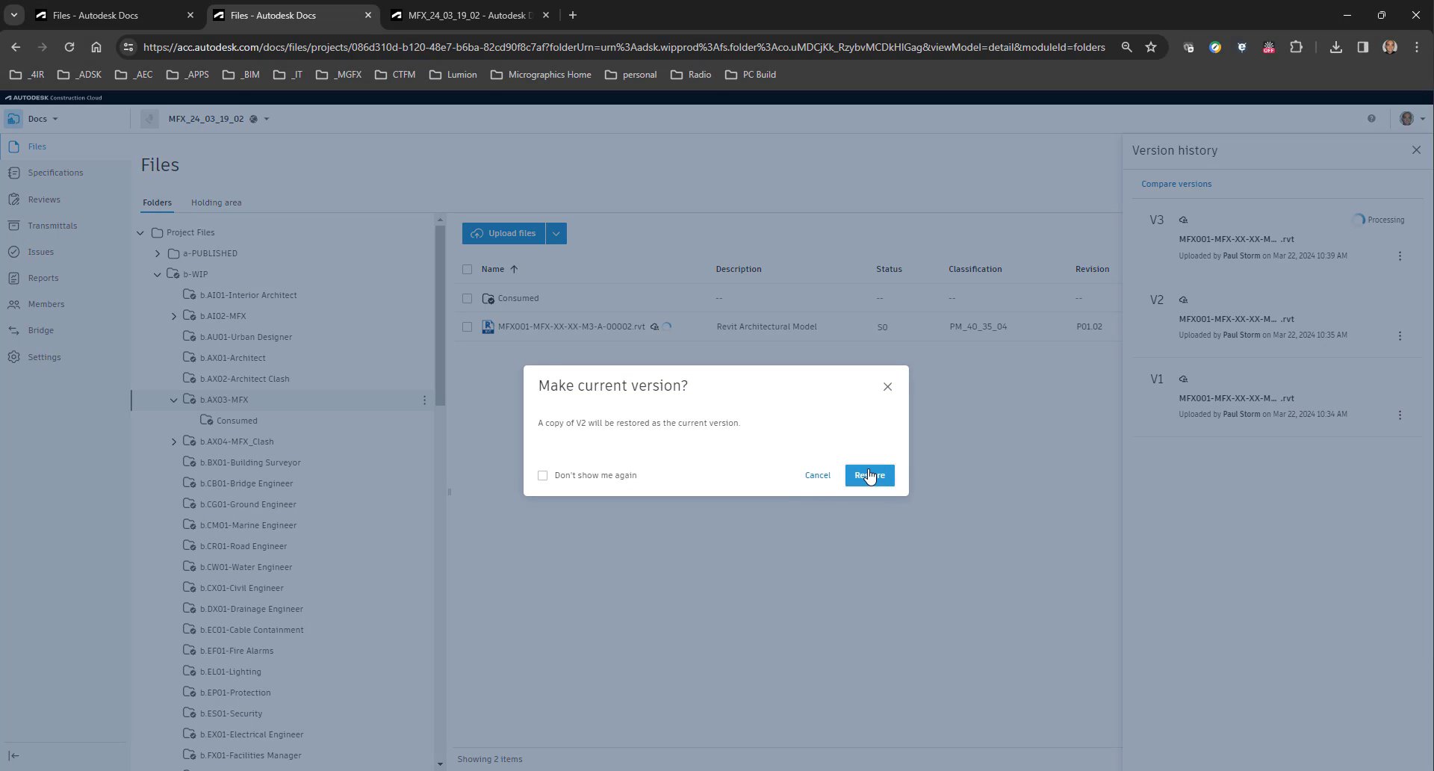
click(882, 487)
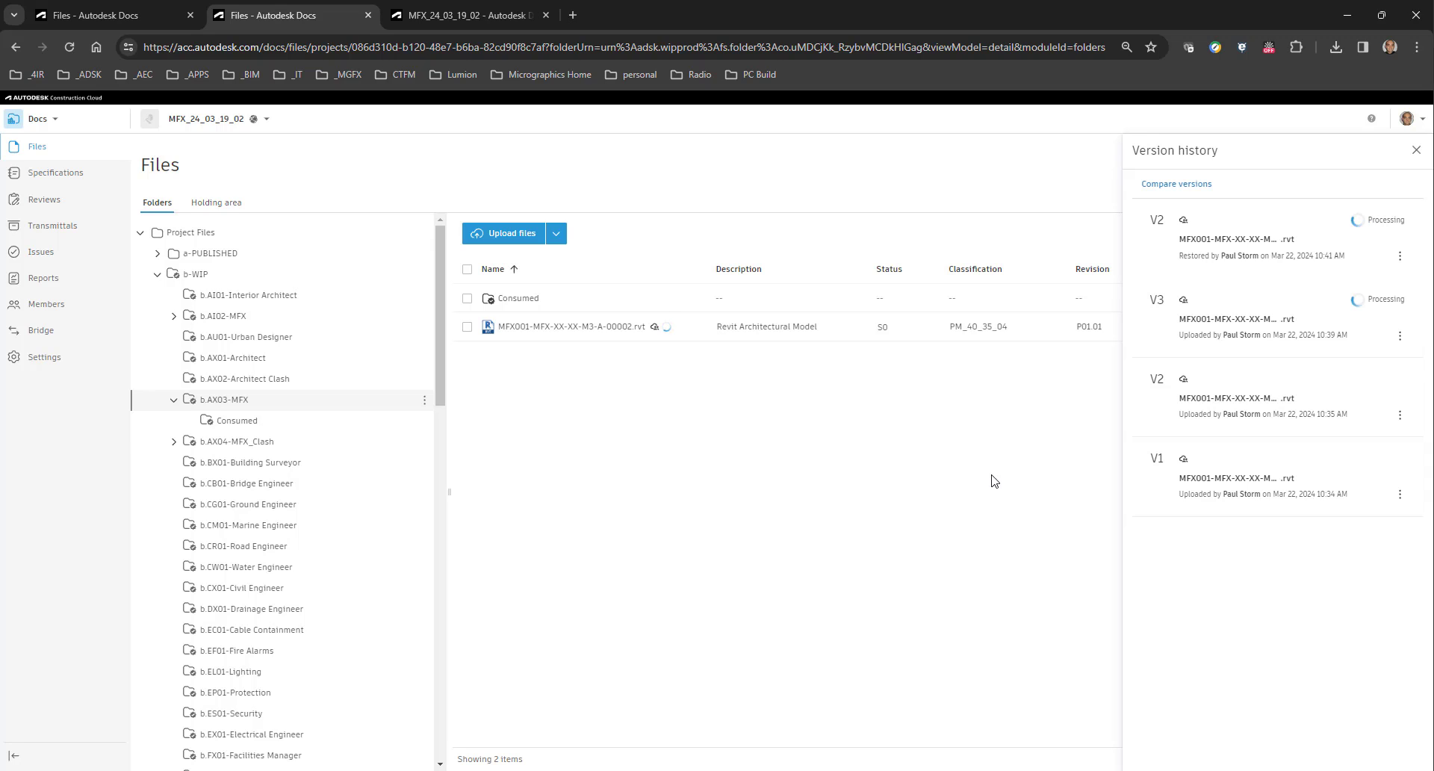
click(1416, 150)
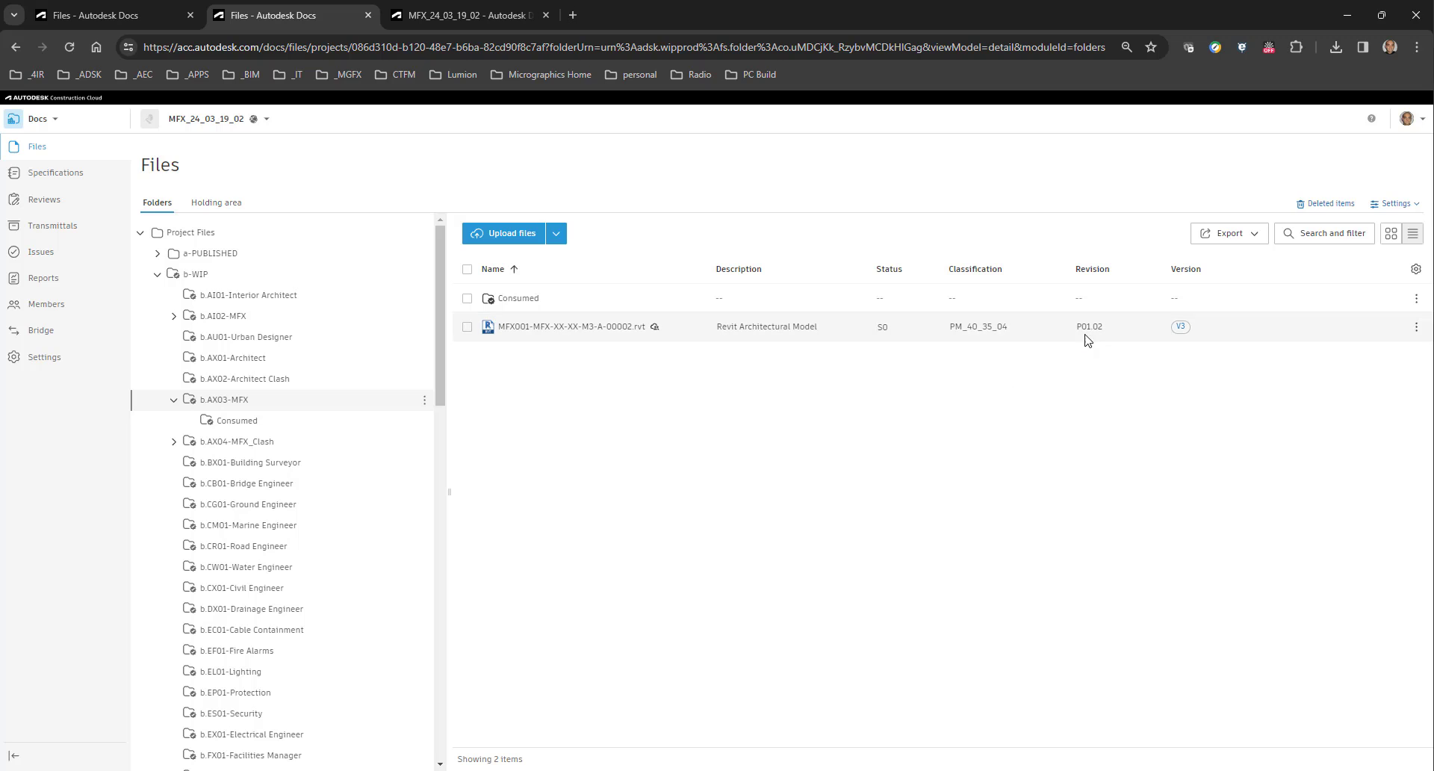
Reopen the Revit model's version history and restore the V2 upload from 10:35 AM as current once more.
click(1180, 326)
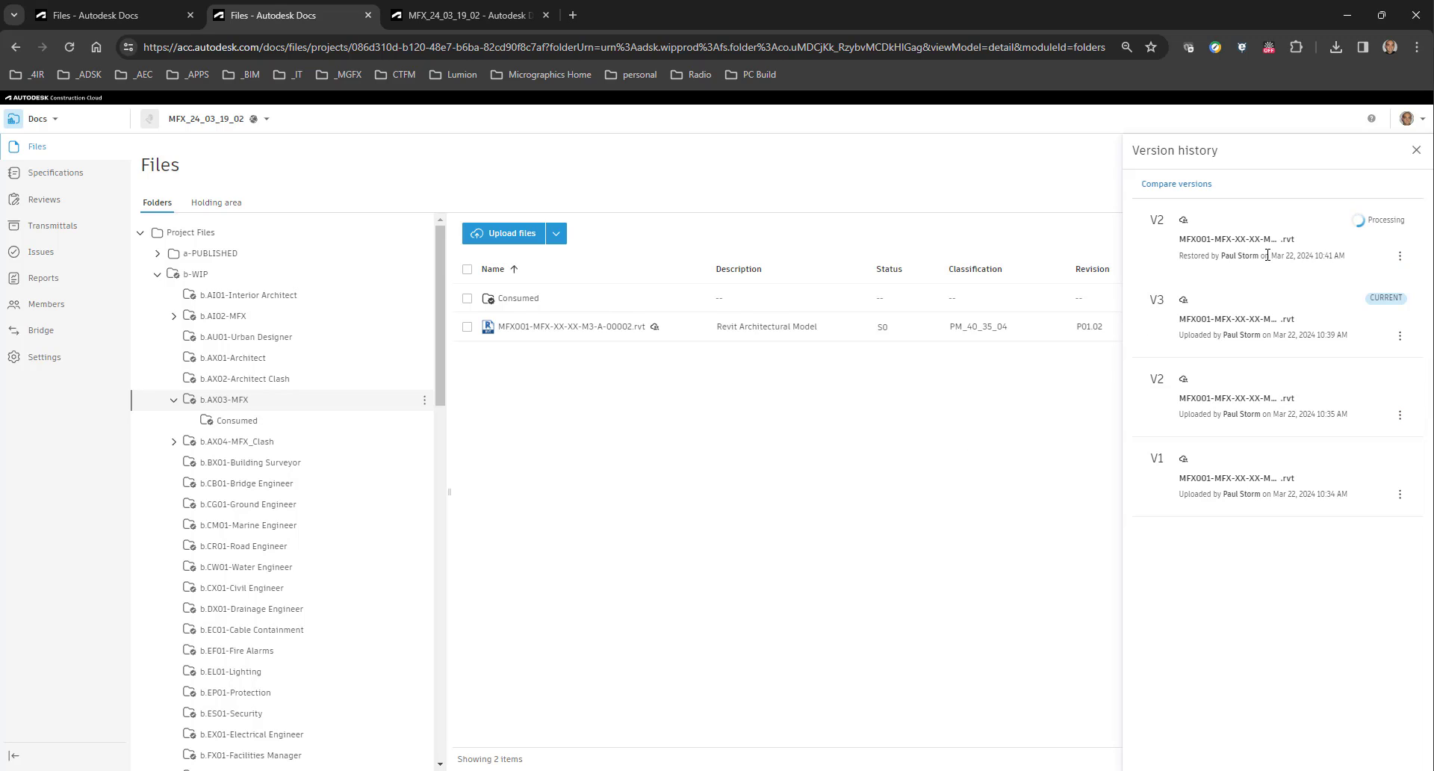
click(1405, 258)
click(998, 438)
click(1401, 417)
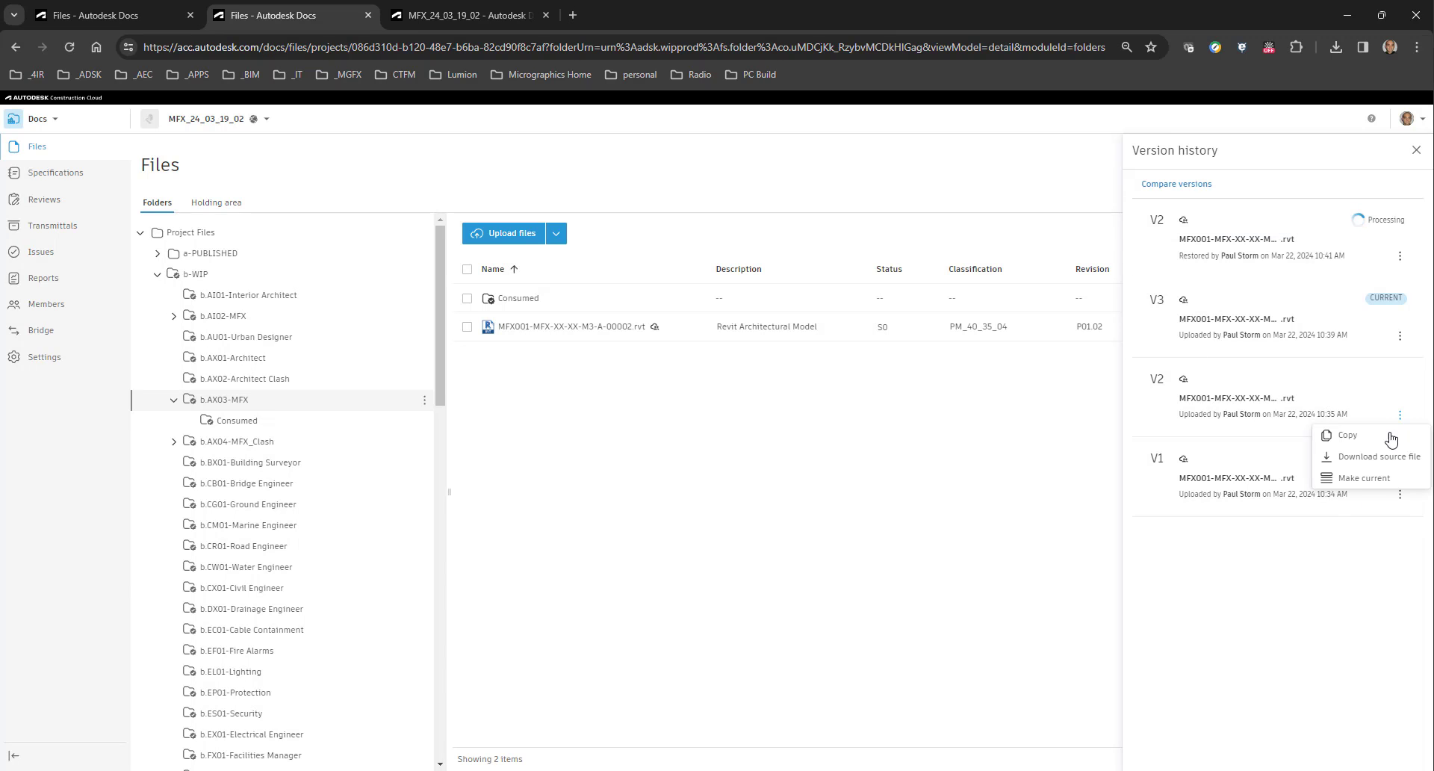
click(1366, 482)
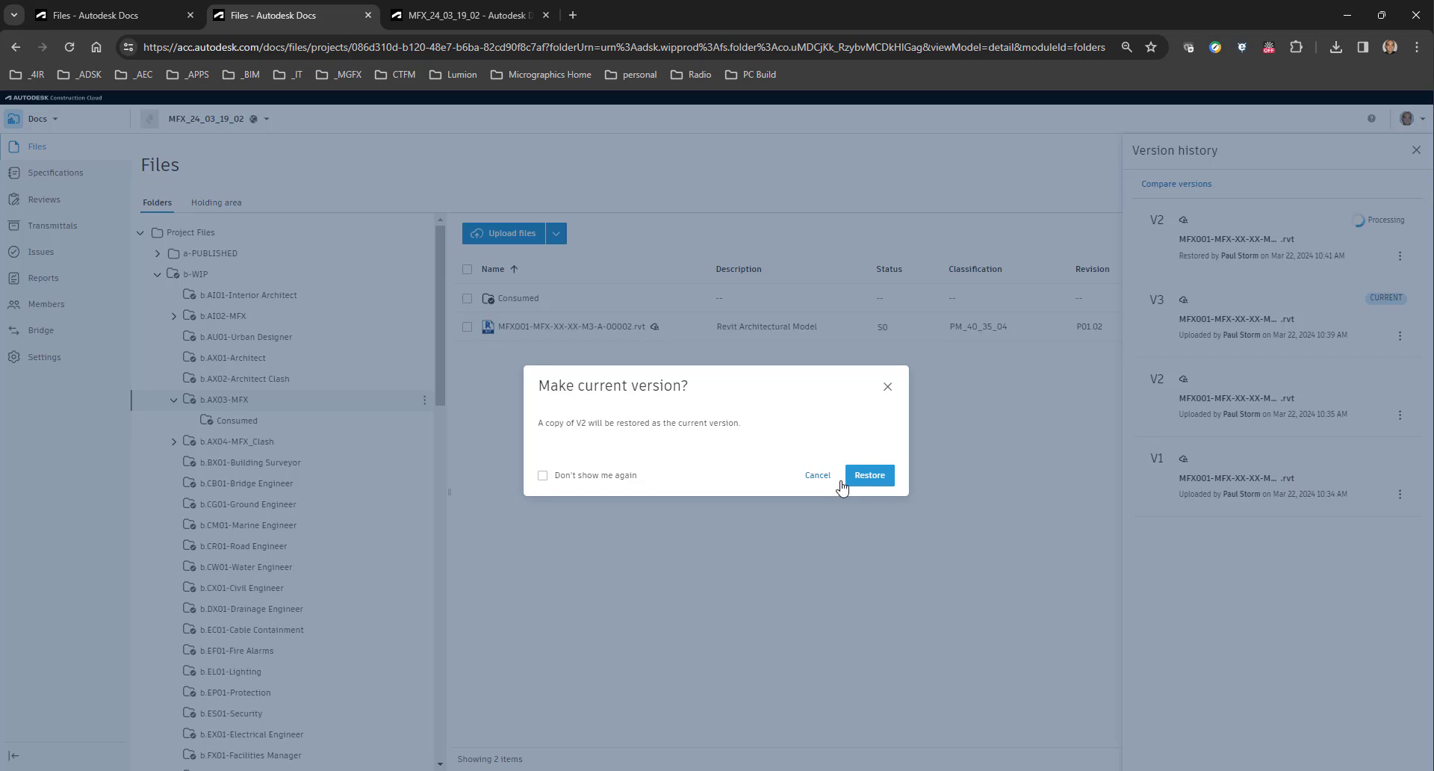
click(870, 475)
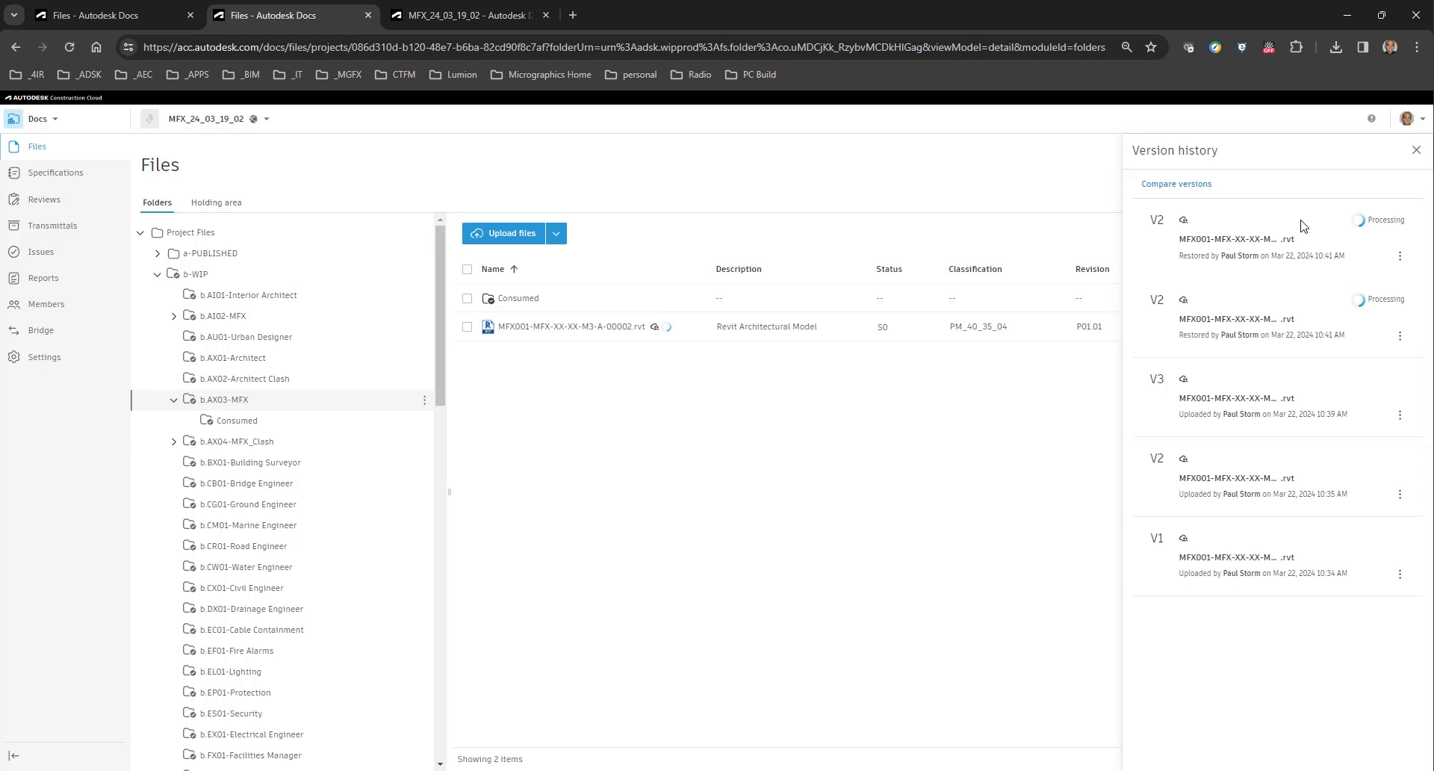
click(1416, 151)
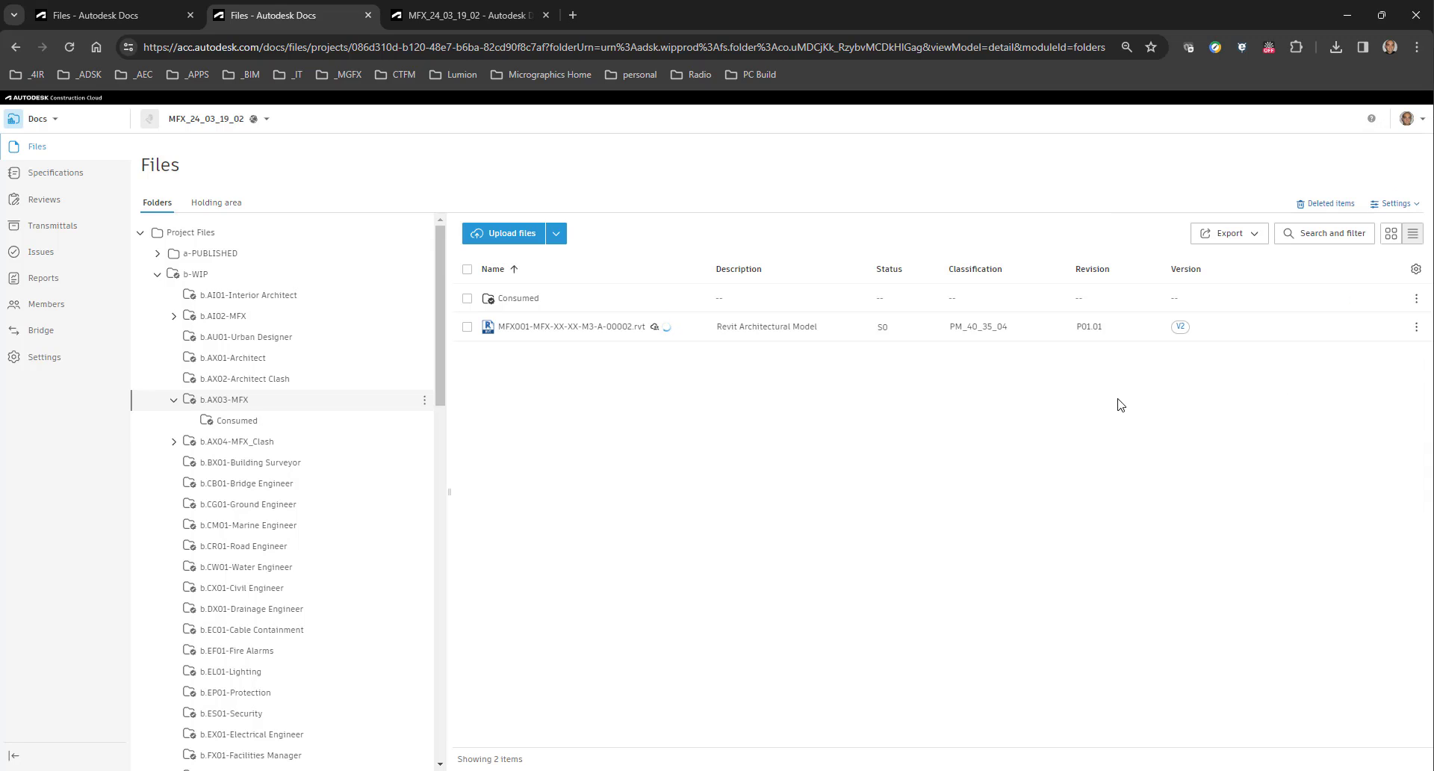
Check the model's version in Docs and its publishing progress for b.AX03-MFX in Design Collaboration.
click(1180, 329)
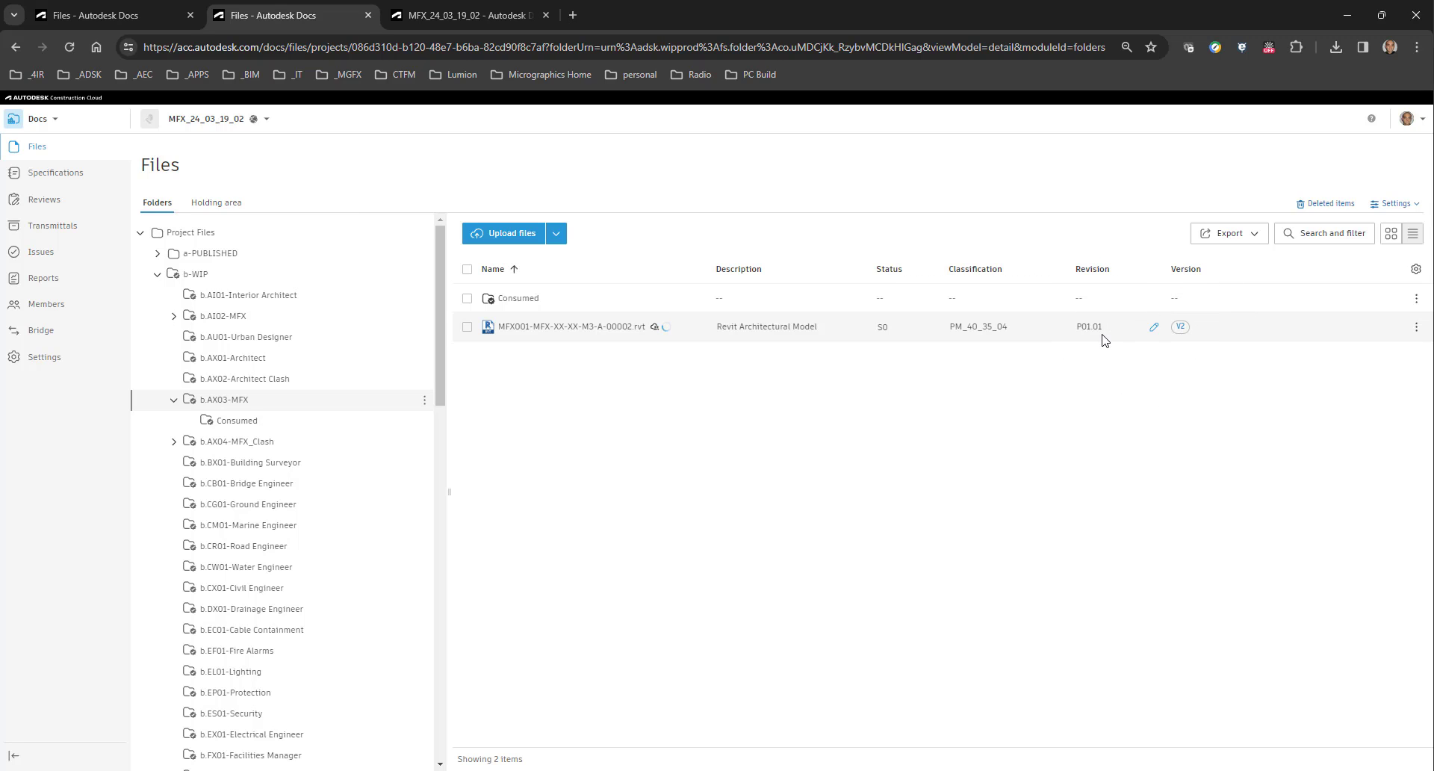
click(463, 15)
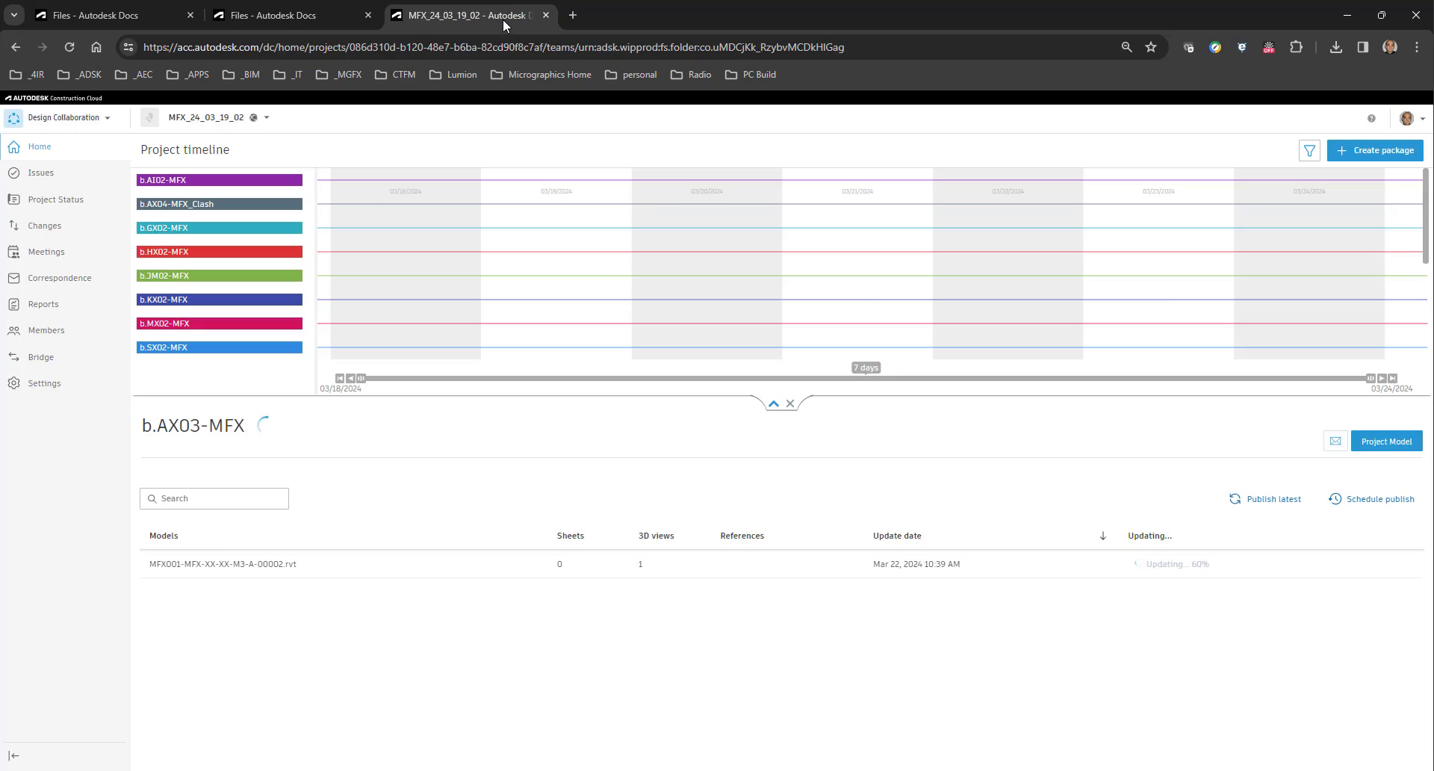
Return to Autodesk Docs, collapse the b.AX03-MFX folder and examine the contents of c.AX03-MFX under c-SHARED.
click(275, 15)
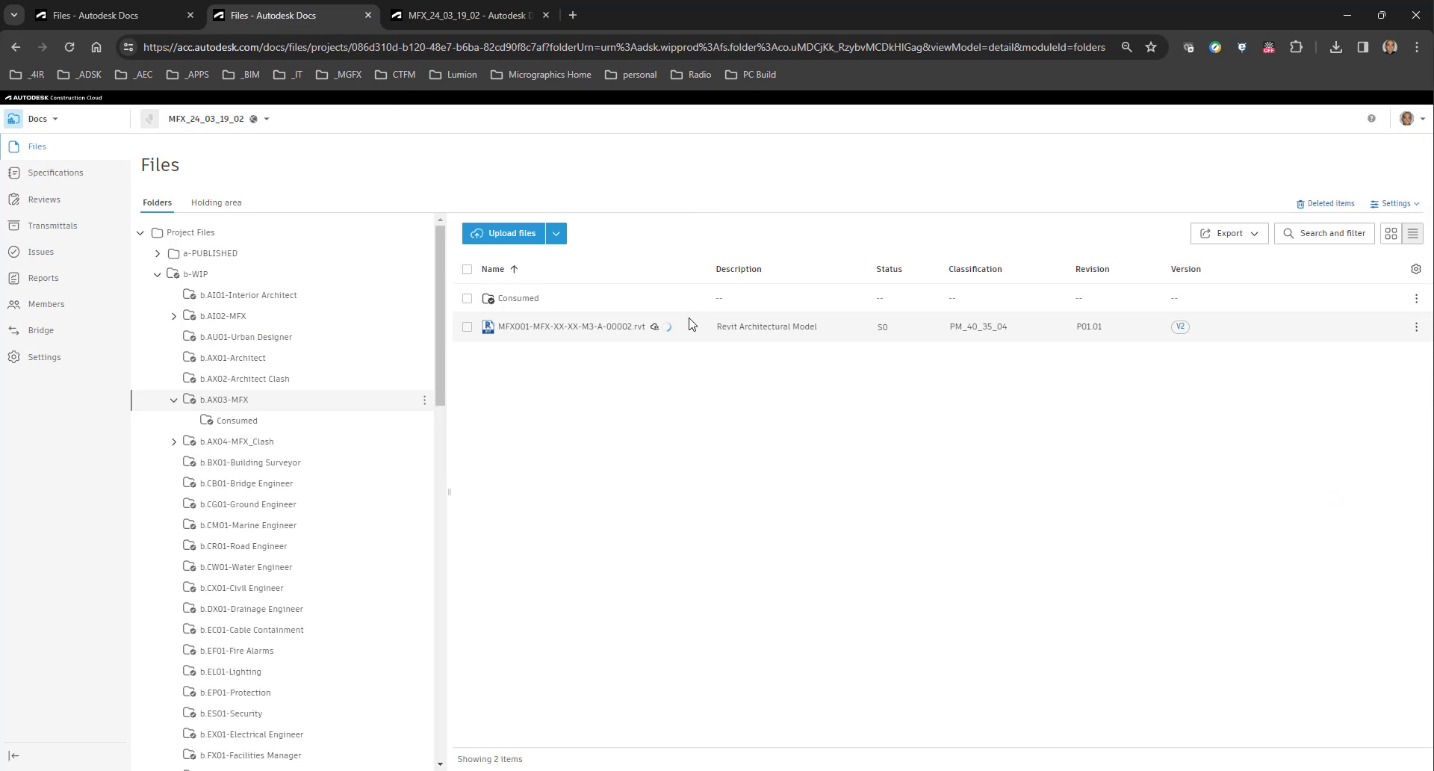
scroll(324, 505, down, 7)
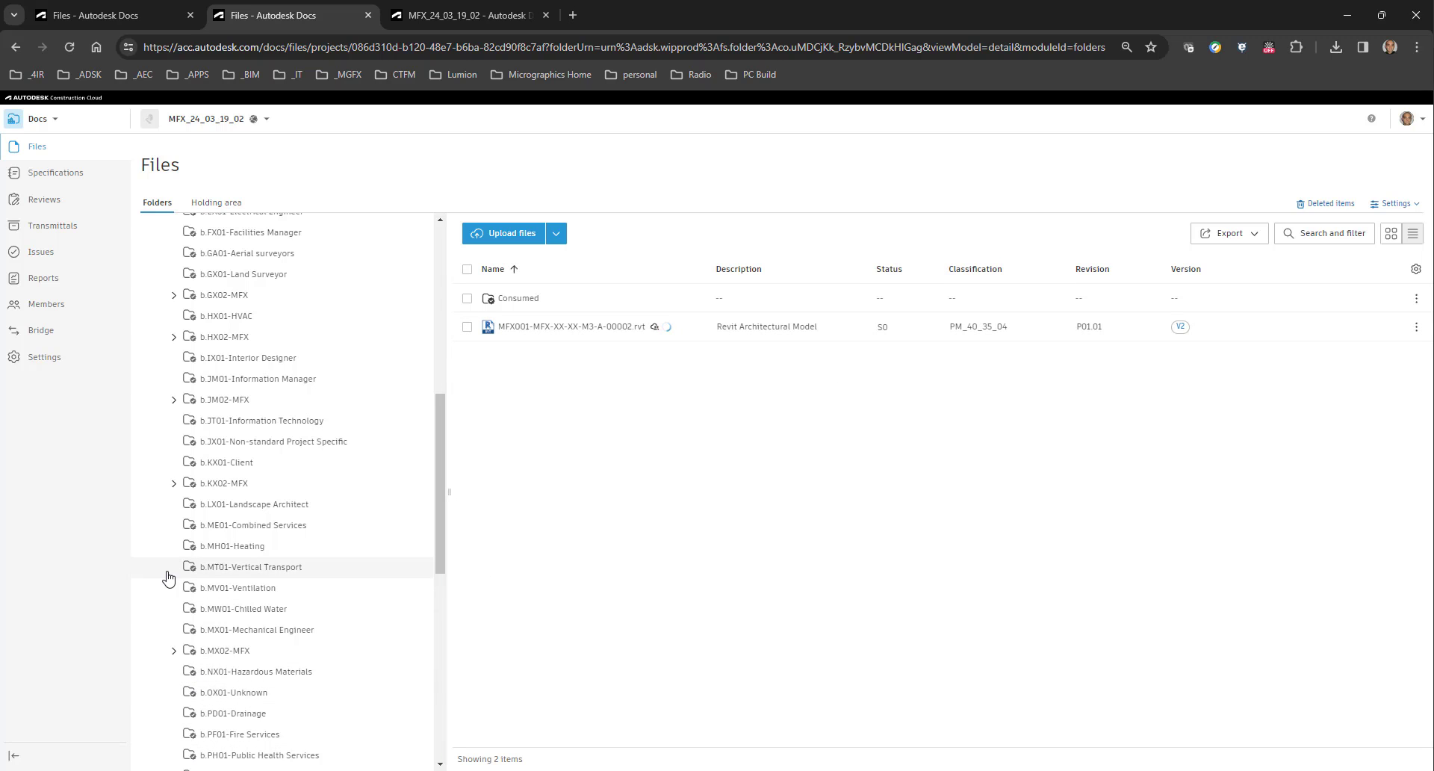
scroll(291, 538, up, 1)
scroll(291, 448, up, 6)
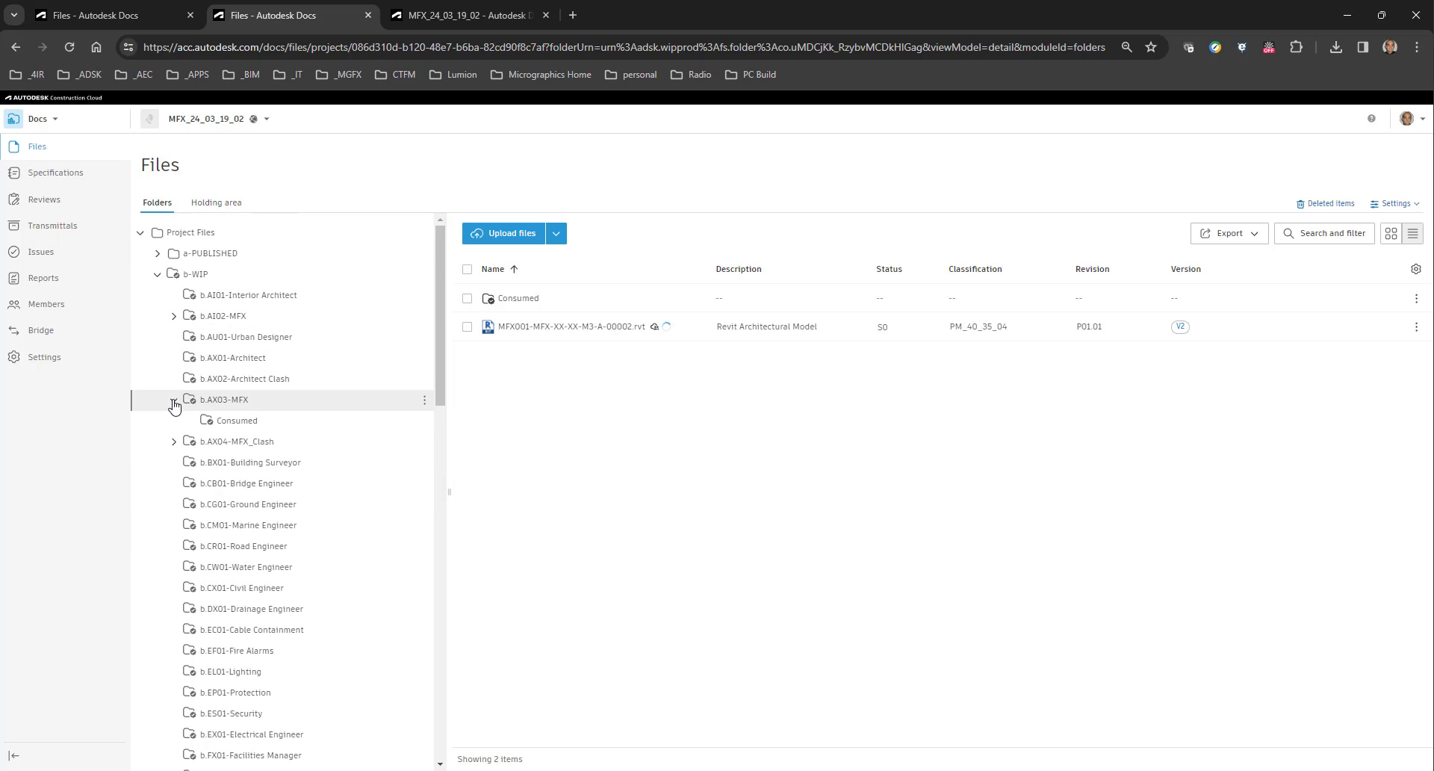
click(175, 404)
scroll(289, 448, down, 10)
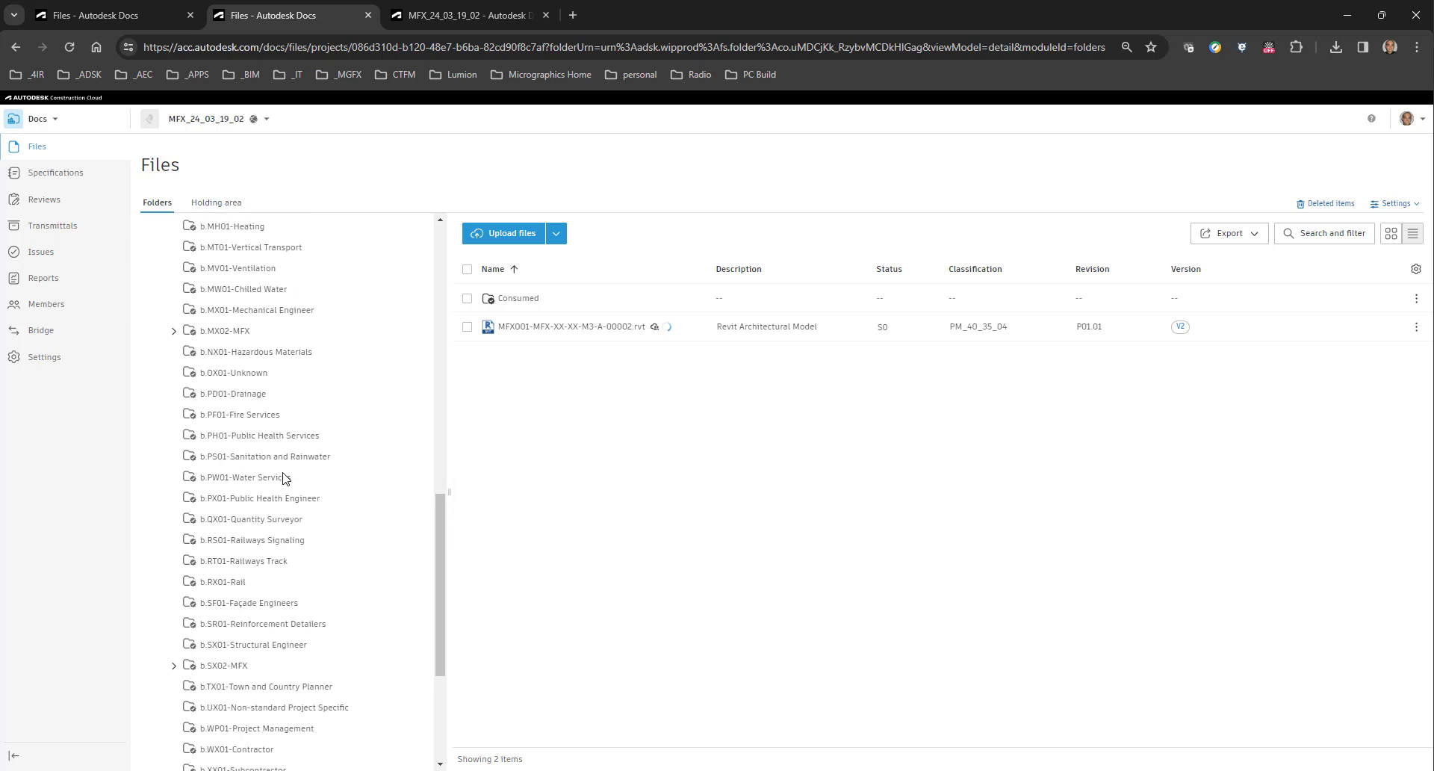
scroll(288, 486, down, 3)
click(159, 710)
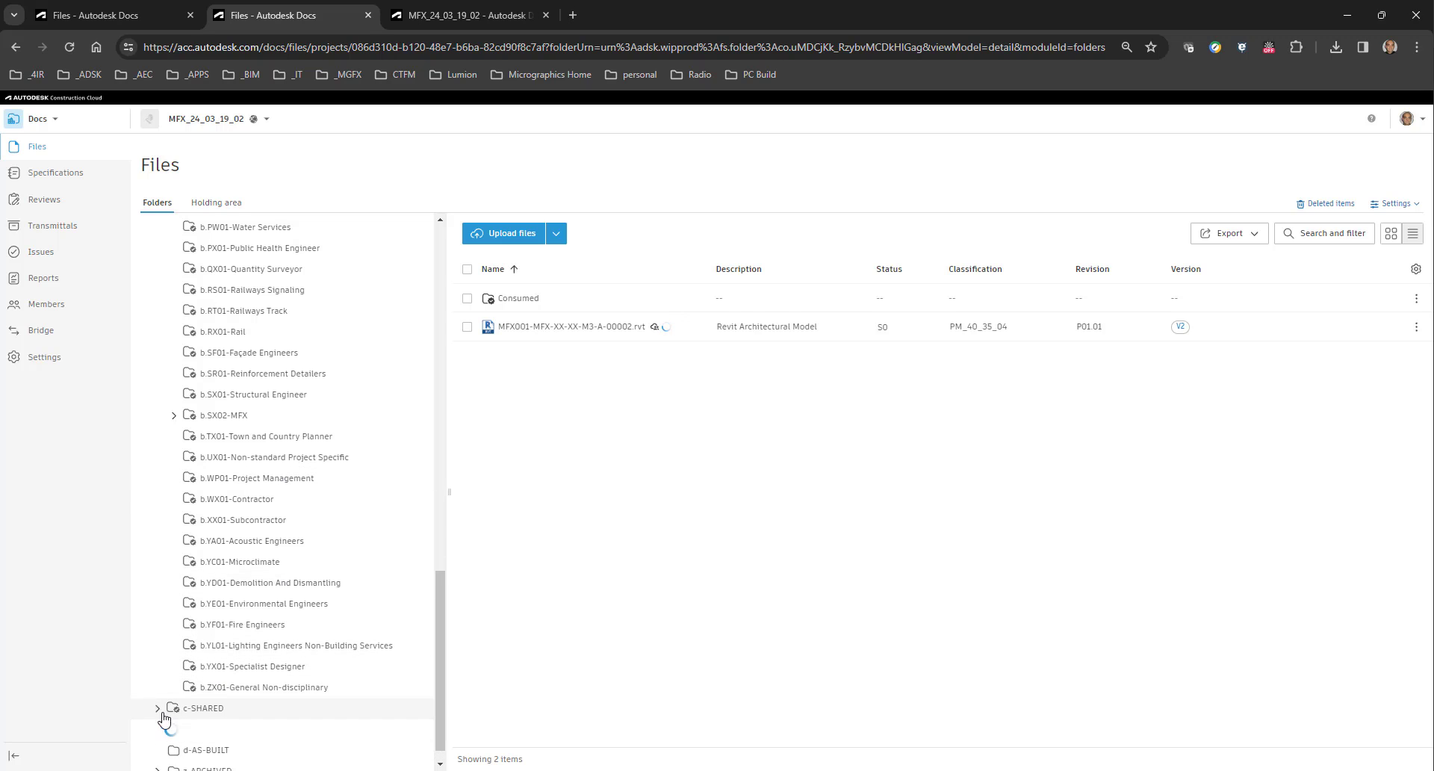
scroll(236, 702, down, 3)
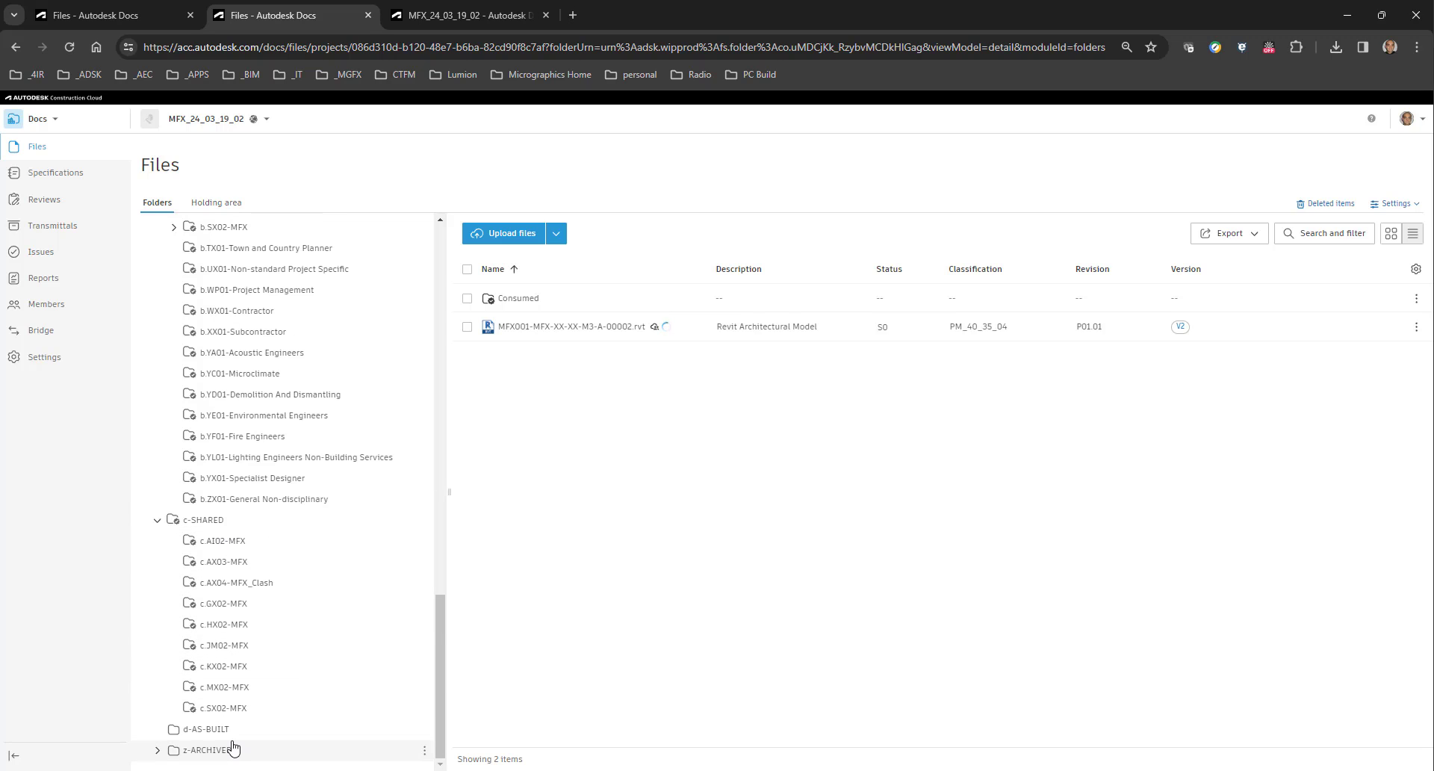
click(230, 569)
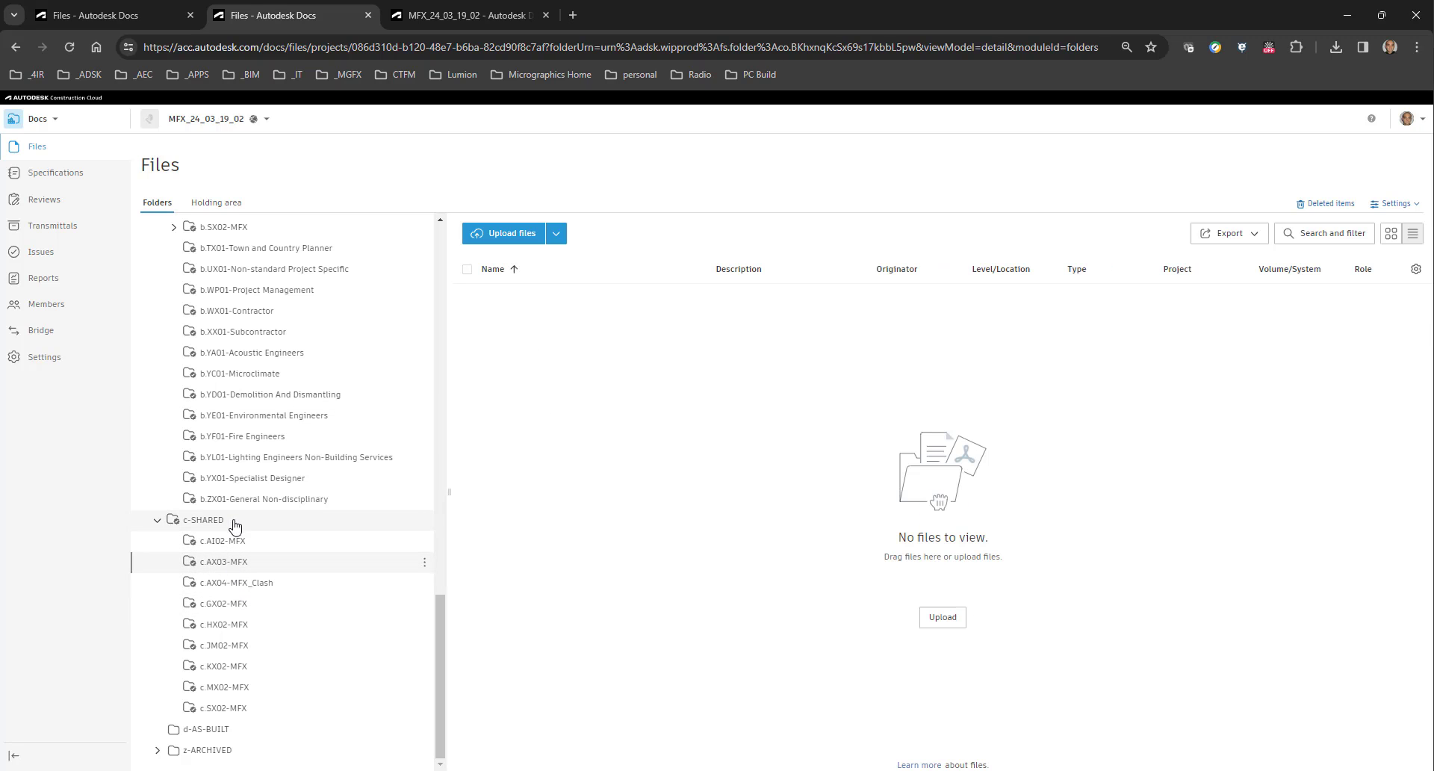
scroll(239, 486, up, 6)
scroll(239, 484, up, 5)
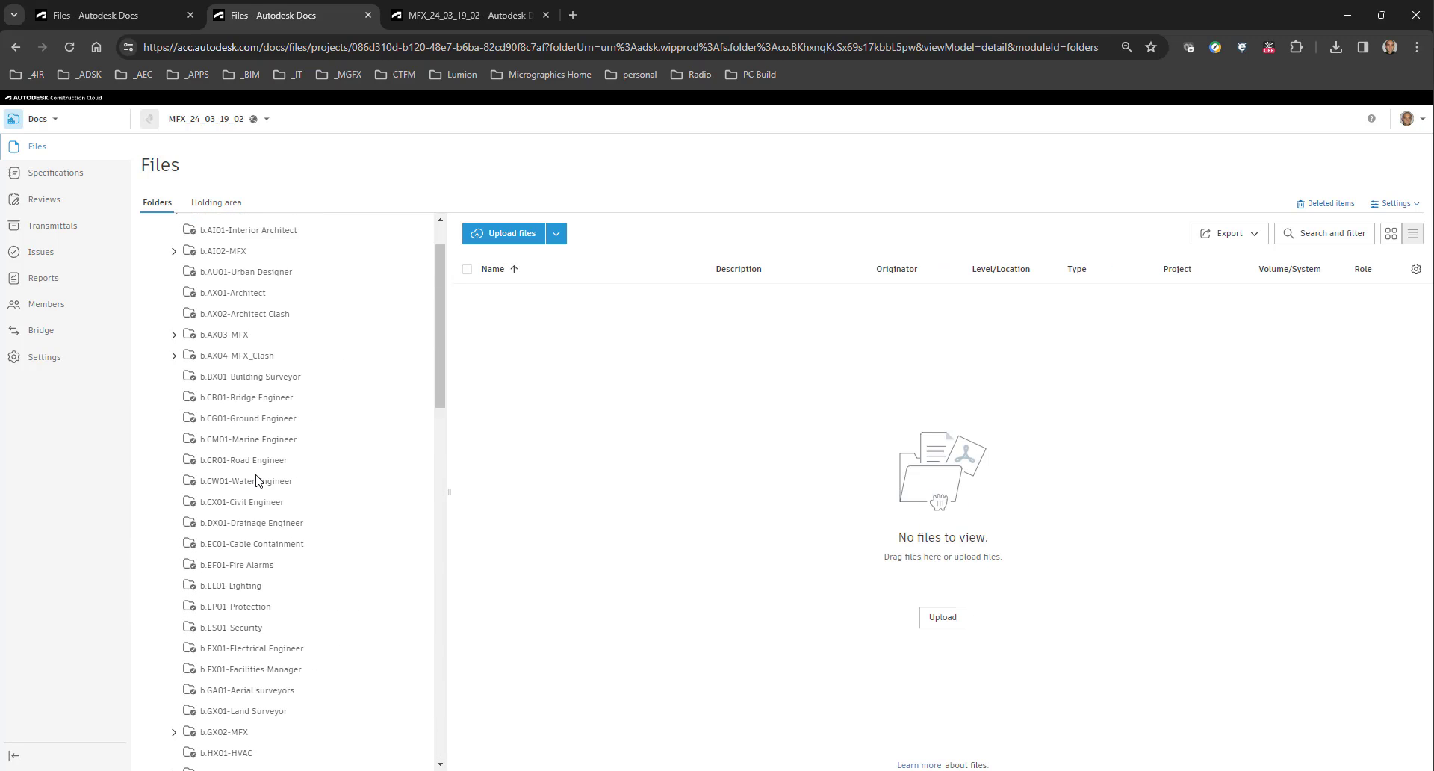
Switch to Design Collaboration, create a package for team b.AX03-MFX, and save it with the v3 model MFX001-MFX-XX-XX-M3-A-00002.rvt included.
click(484, 16)
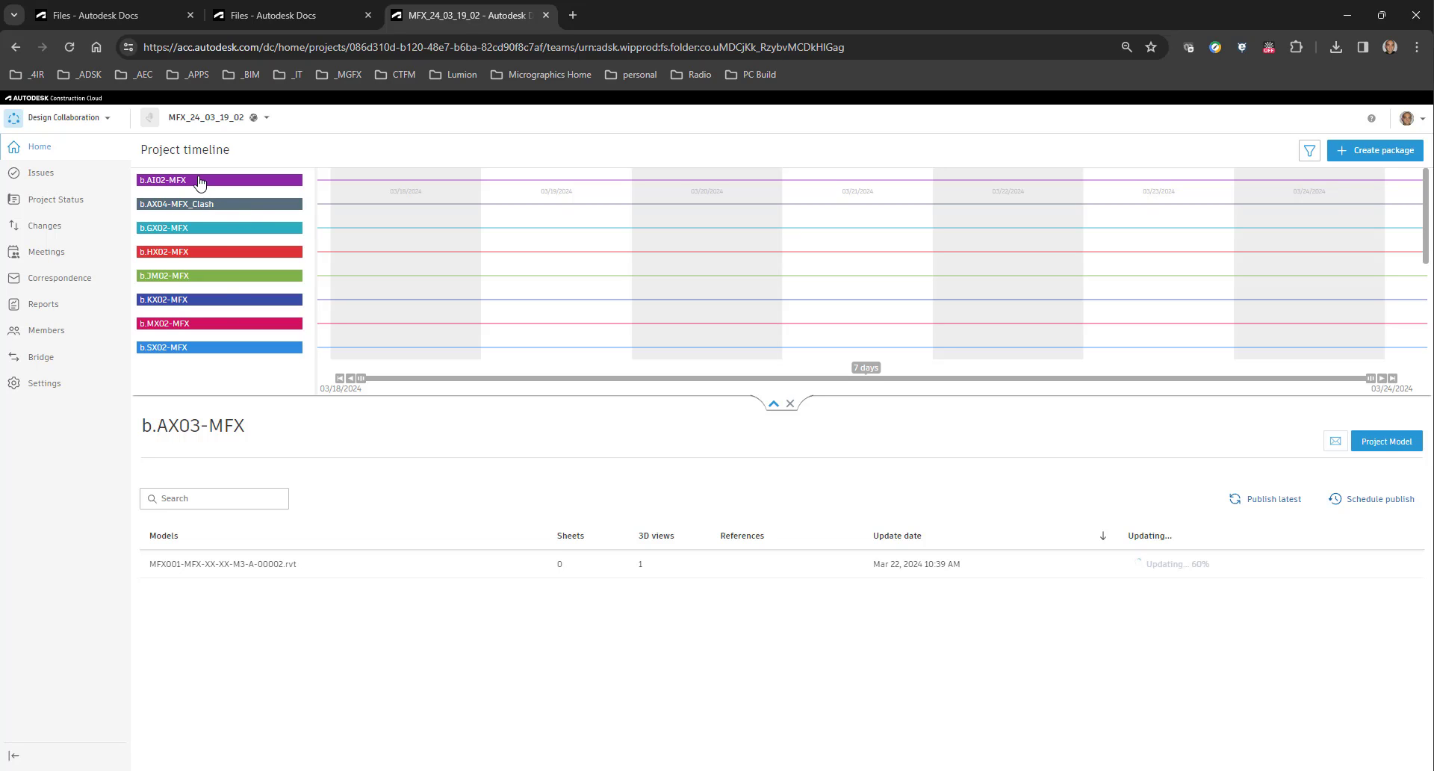
scroll(229, 284, down, 1)
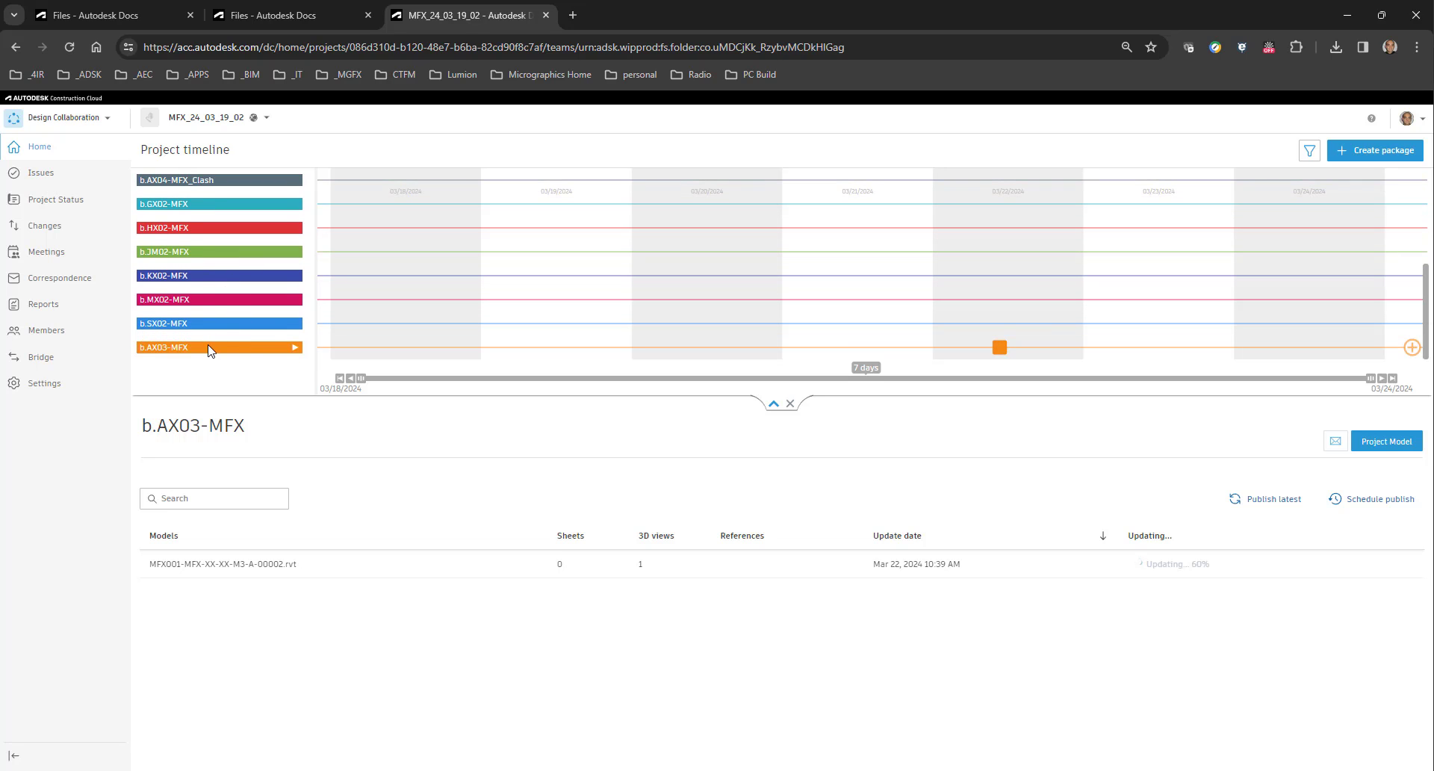
click(1411, 348)
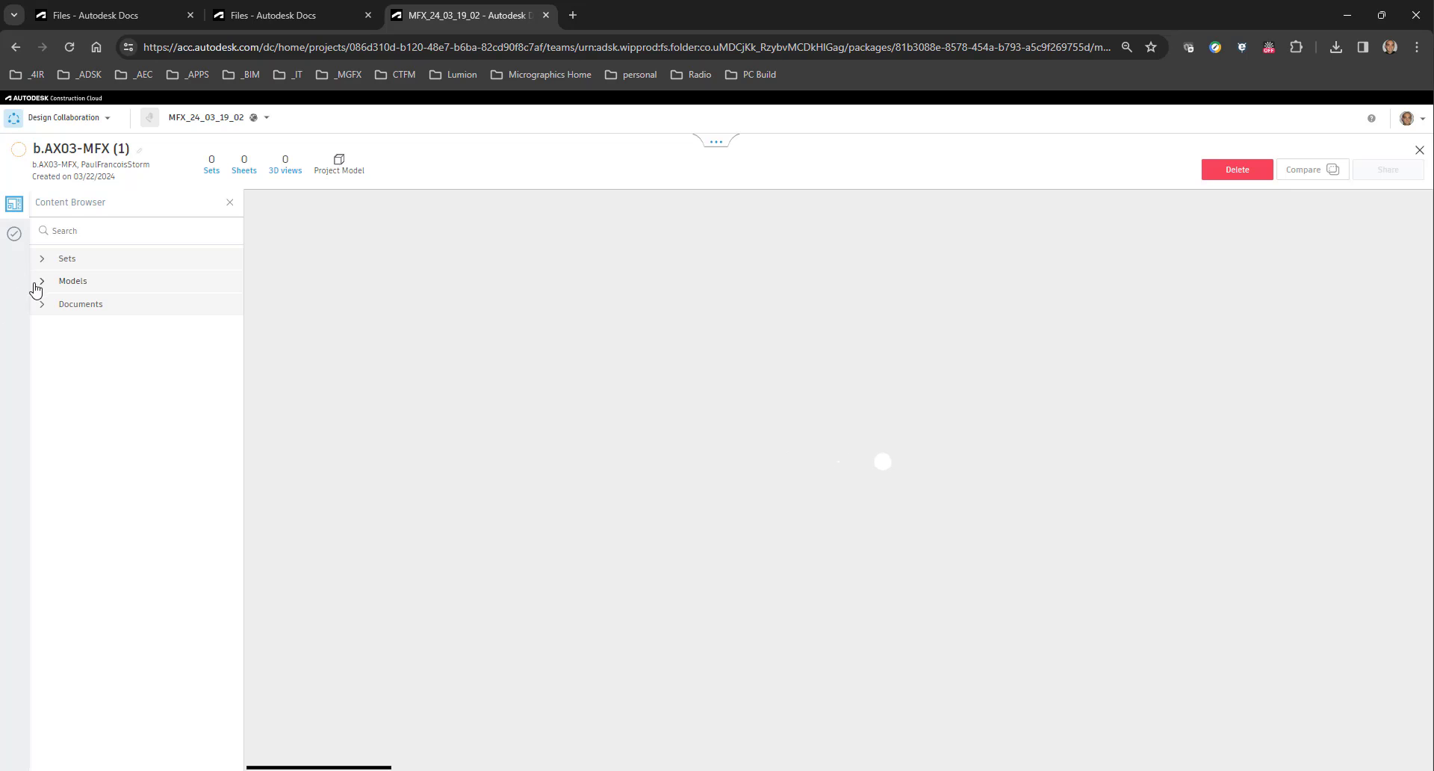
click(42, 283)
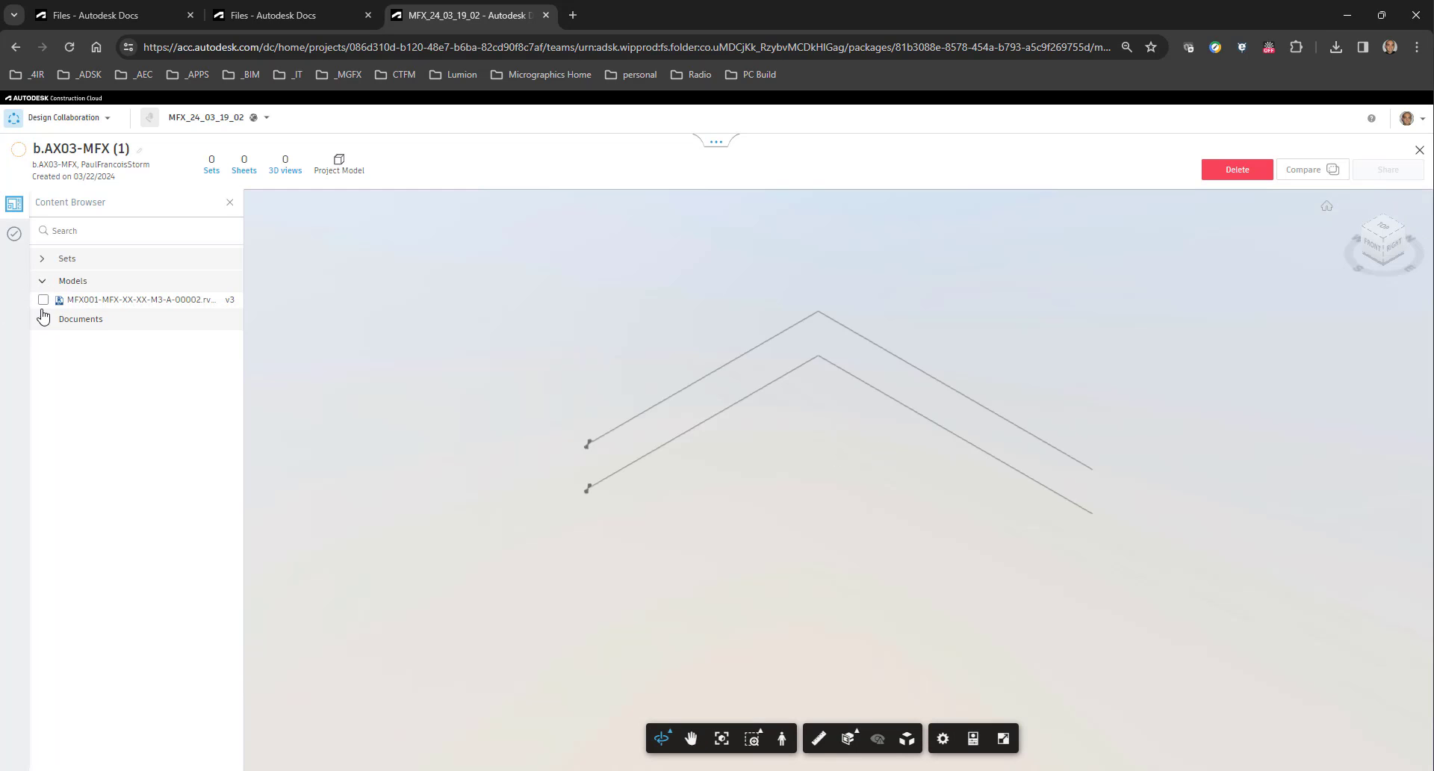
click(43, 301)
click(100, 754)
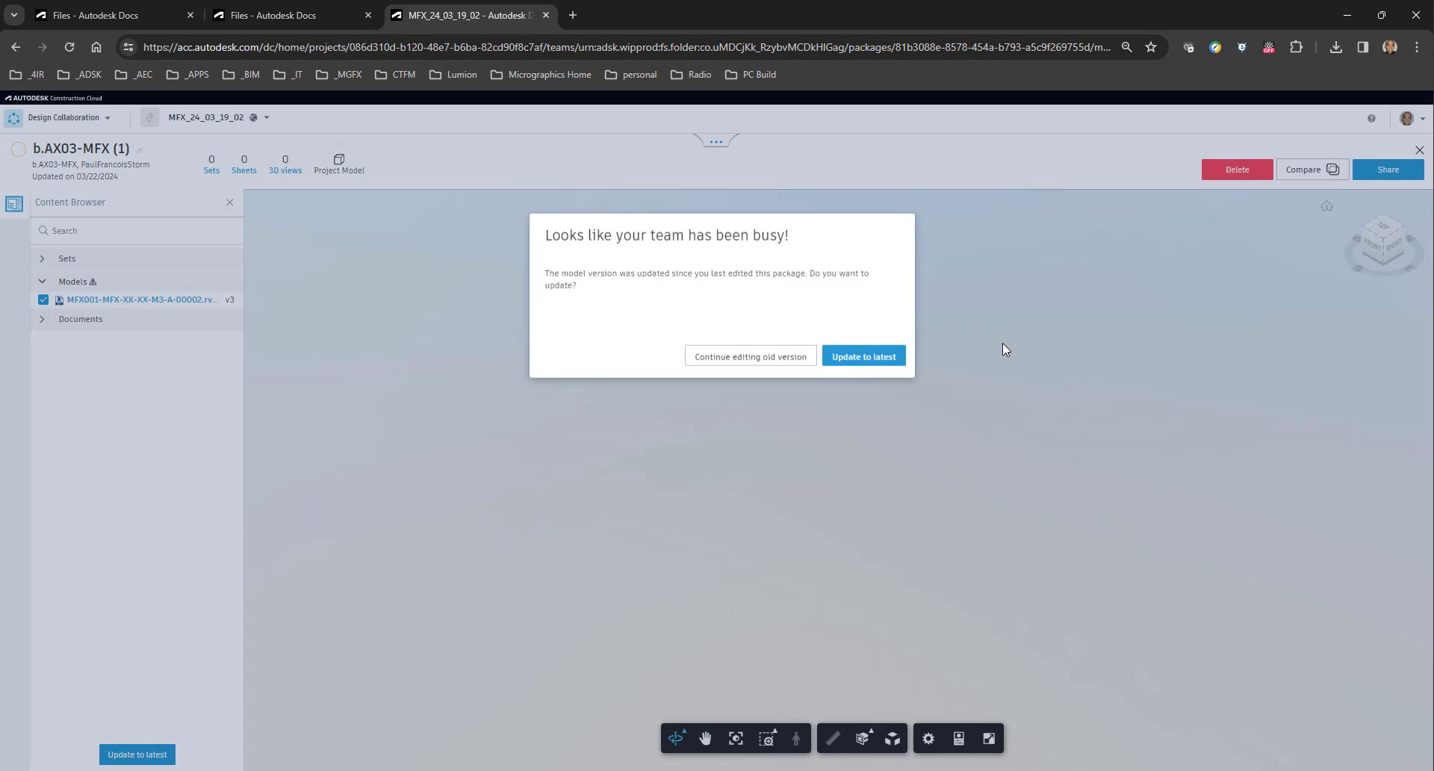
Continue with the old model version and share the package b.AX03-MFX (1) with all teams.
click(763, 377)
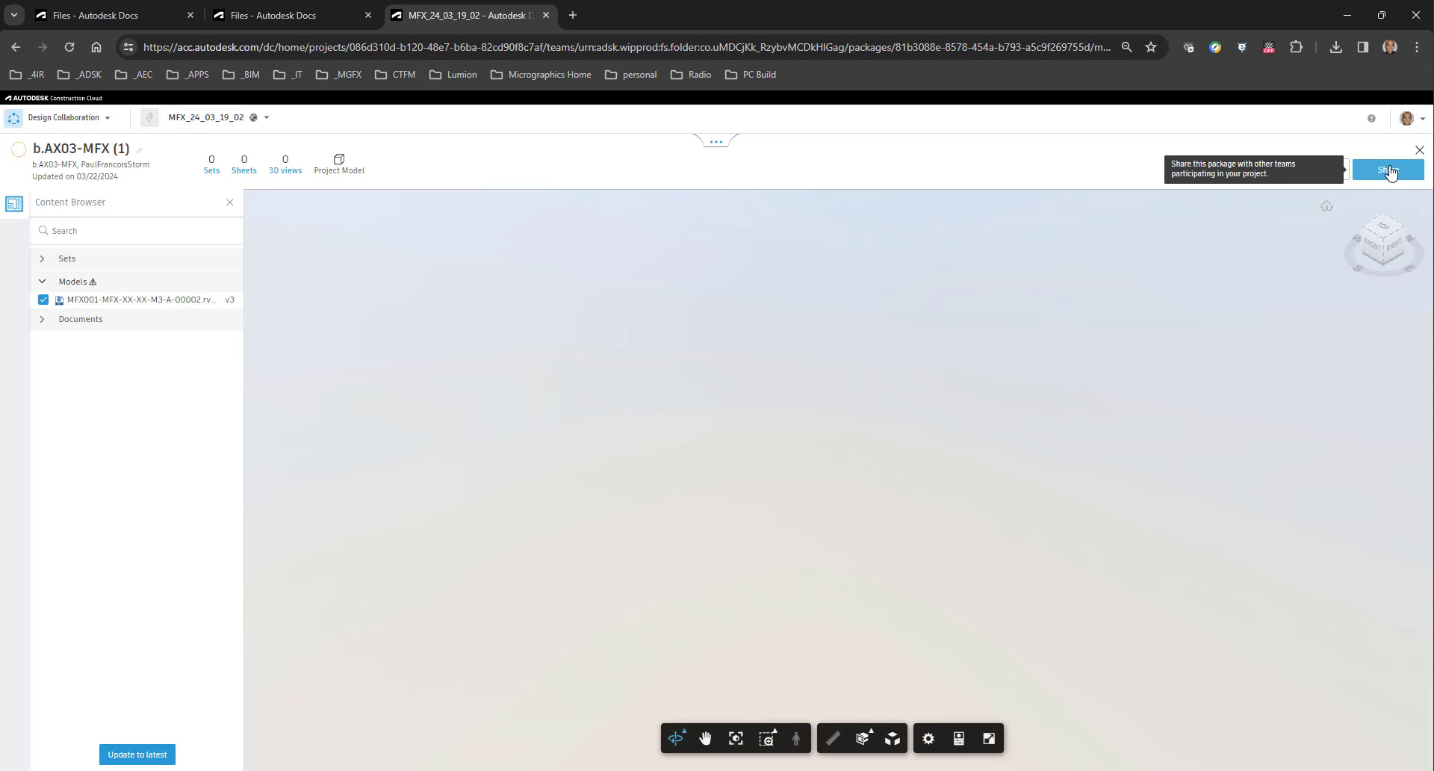
click(1387, 170)
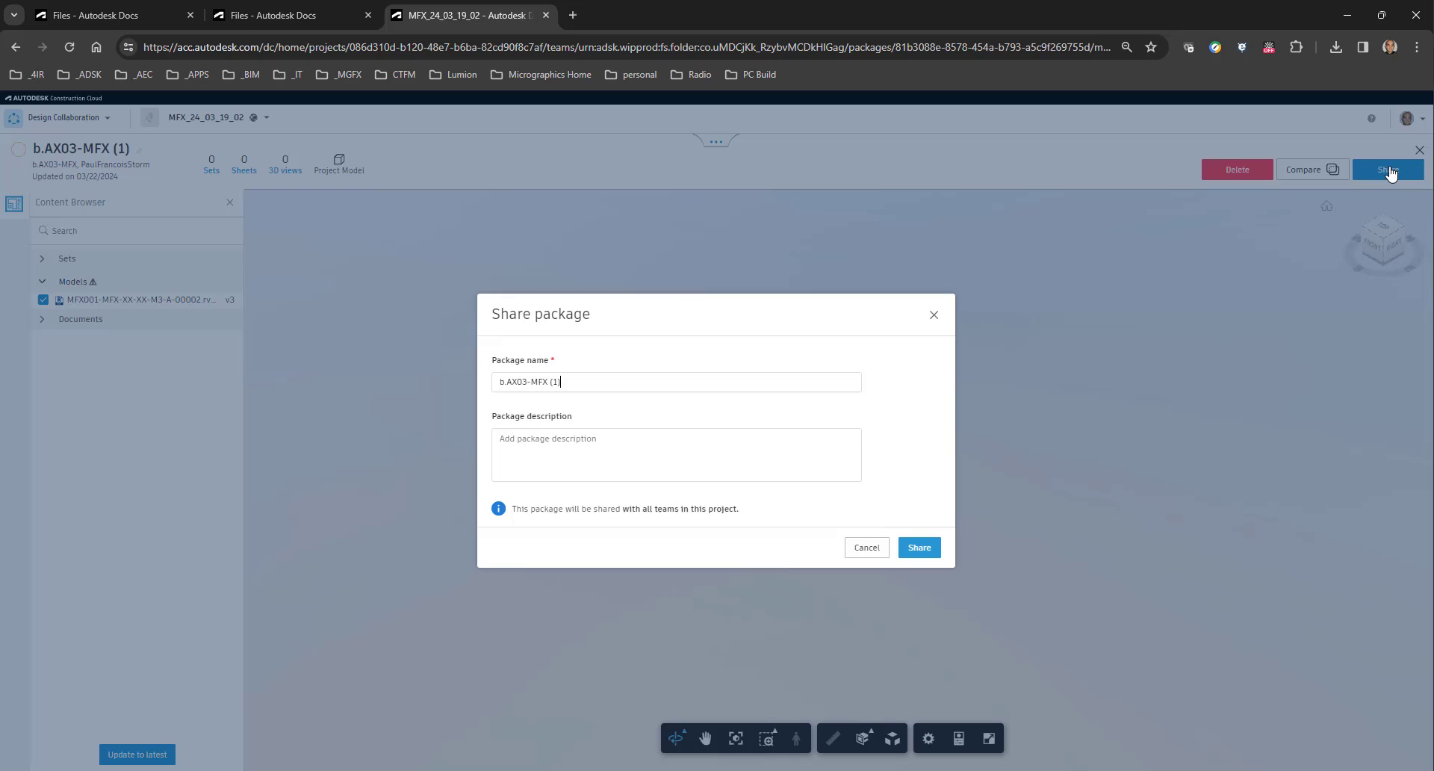
click(918, 547)
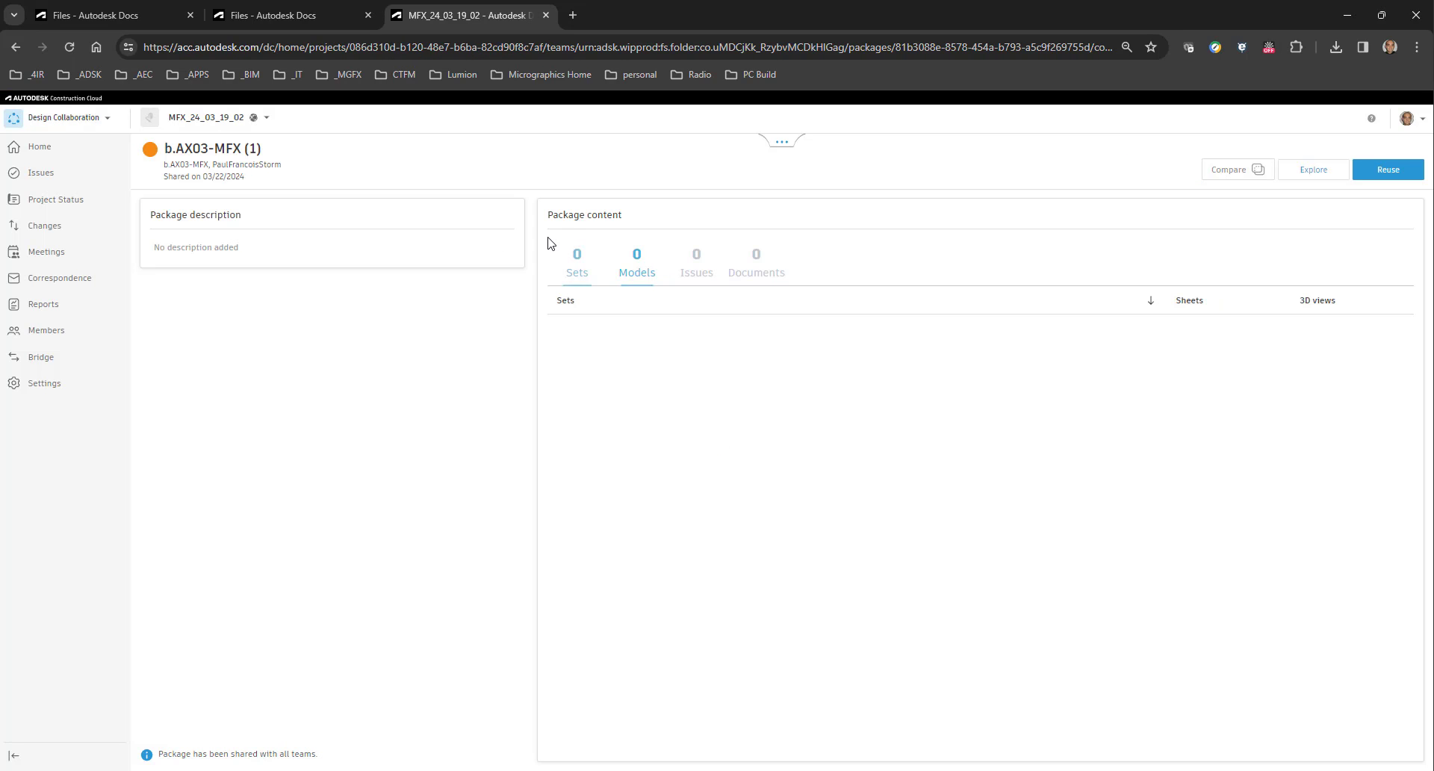
Return to the c.AX03-MFX folder in Autodesk Docs and hide the Originator, Level/Location, Type, Project, Volume/System and Role columns.
click(260, 18)
scroll(261, 523, down, 15)
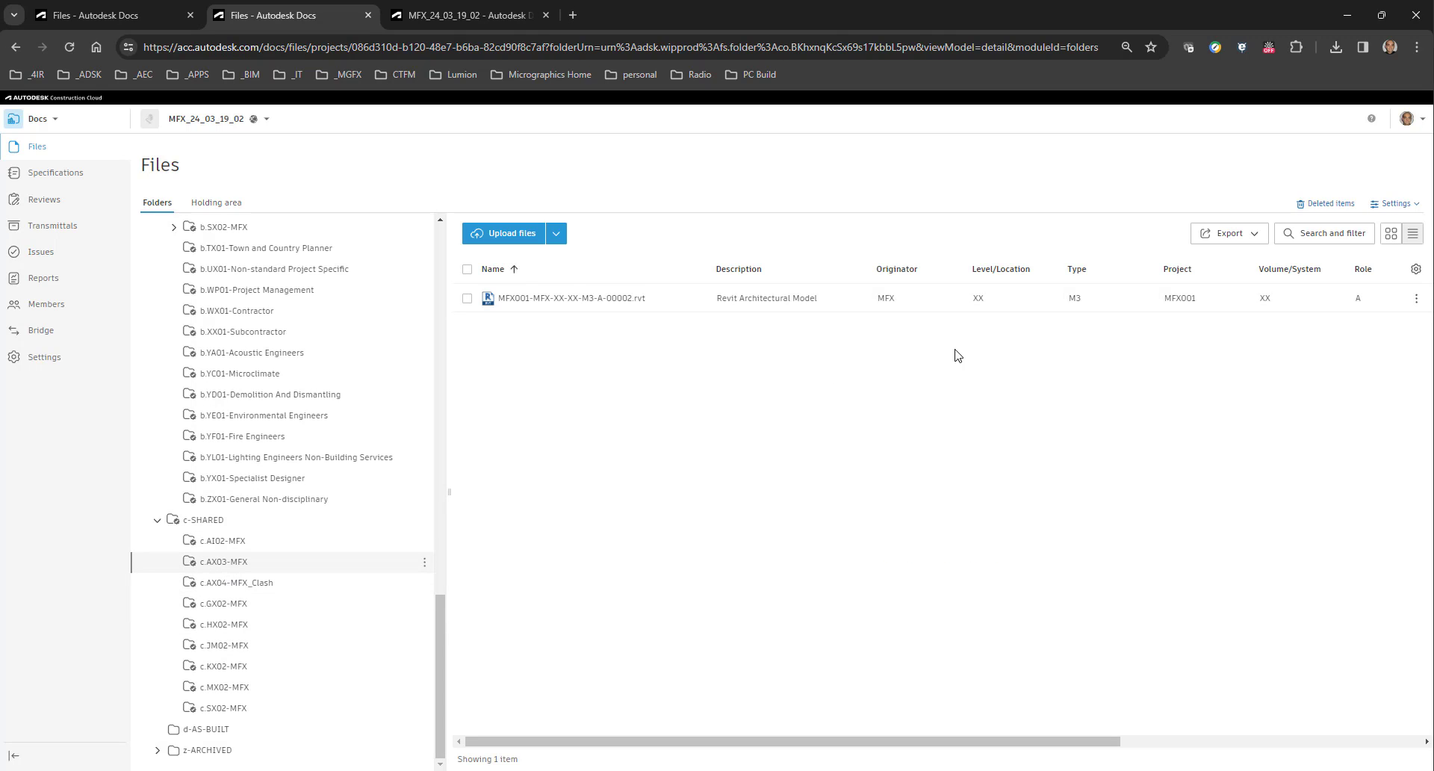
click(1416, 268)
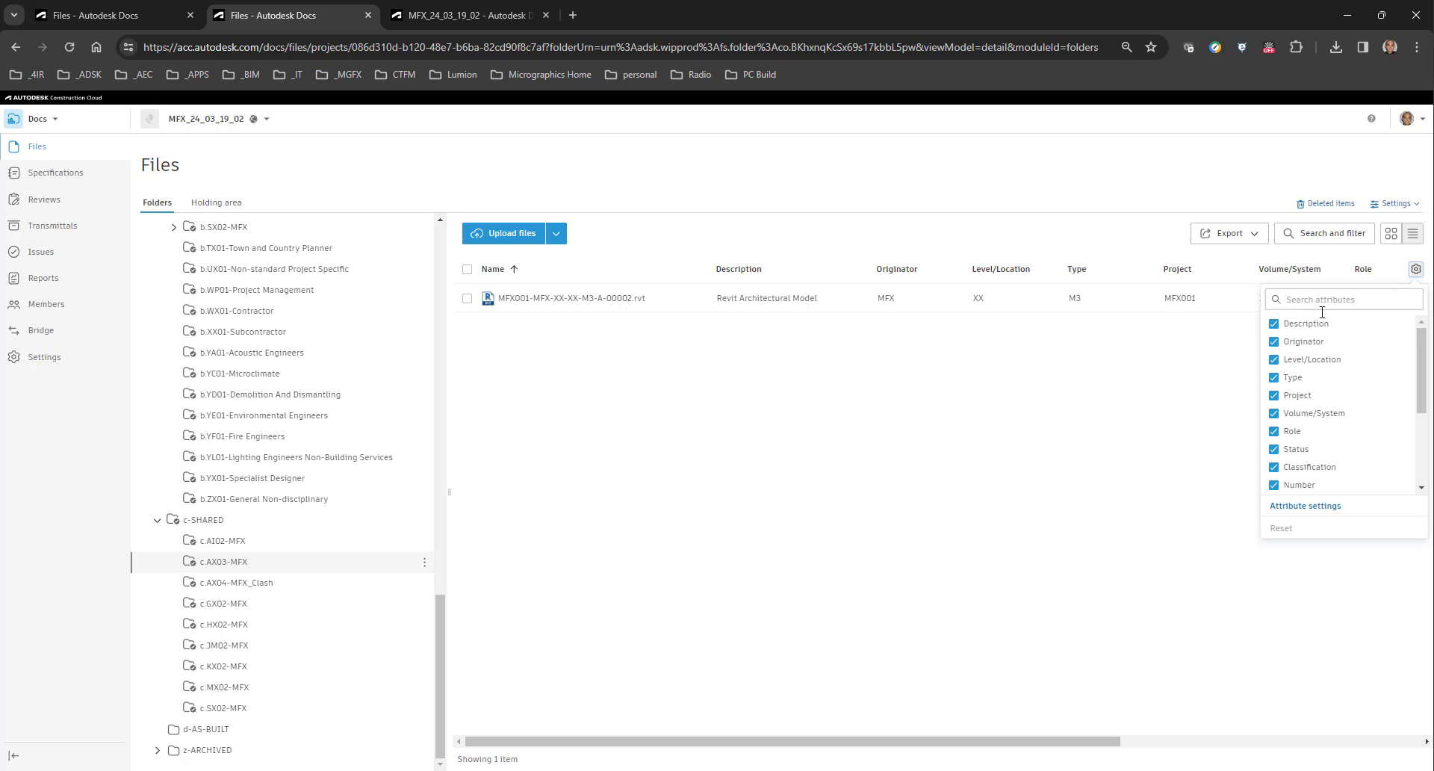
click(1274, 342)
click(1274, 359)
click(1274, 377)
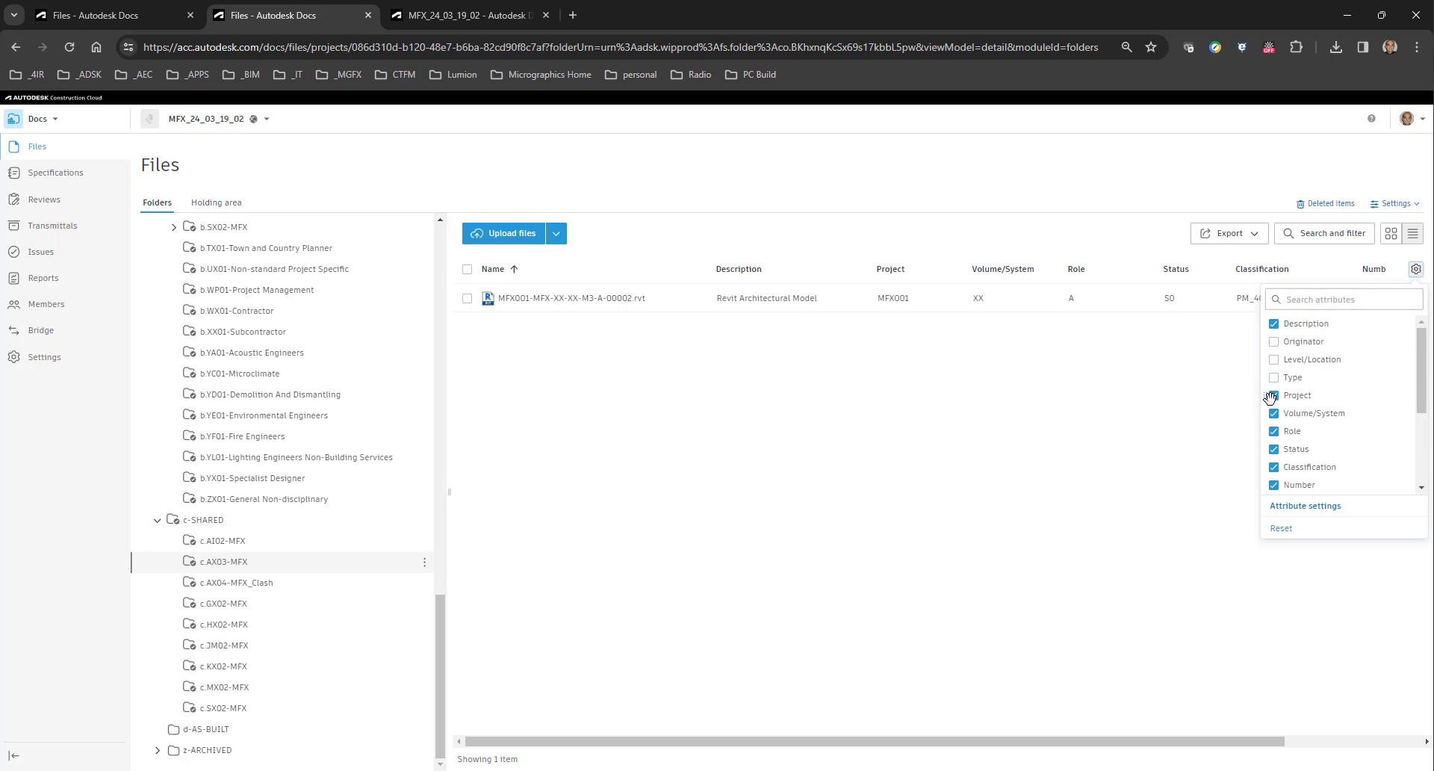
click(1274, 413)
click(1274, 395)
click(1274, 431)
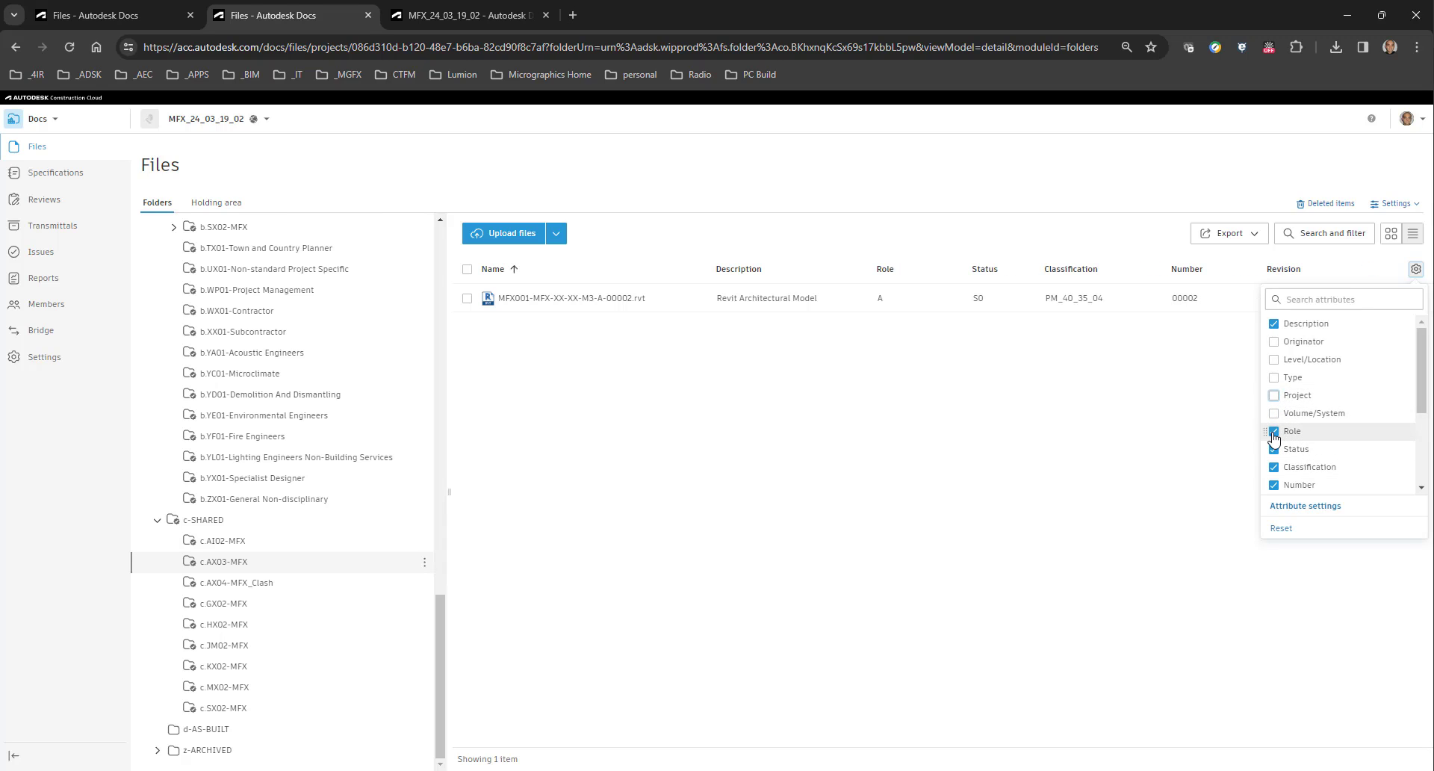
Hide the Number column and show the Version column in the c.AX03-MFX file list.
scroll(1278, 463, down, 2)
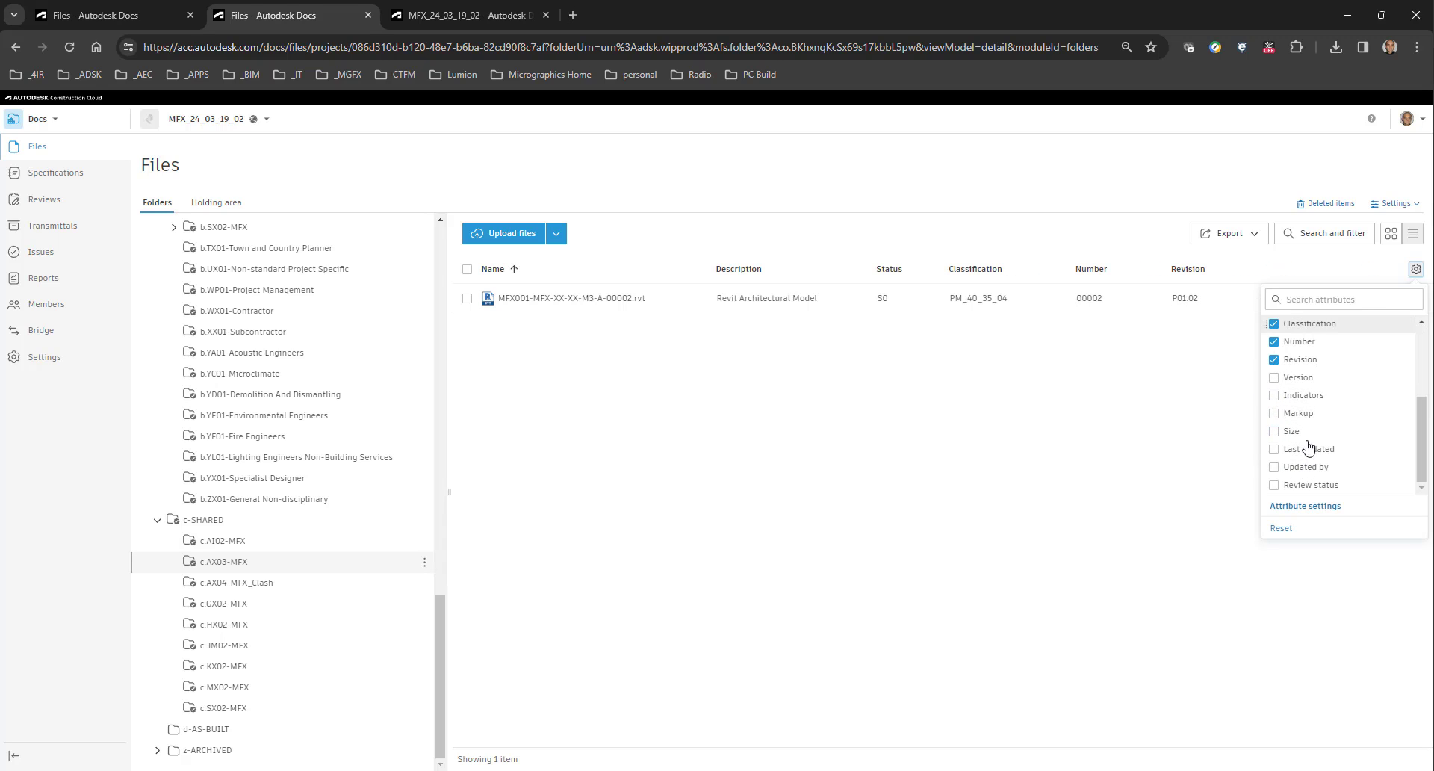
click(1275, 343)
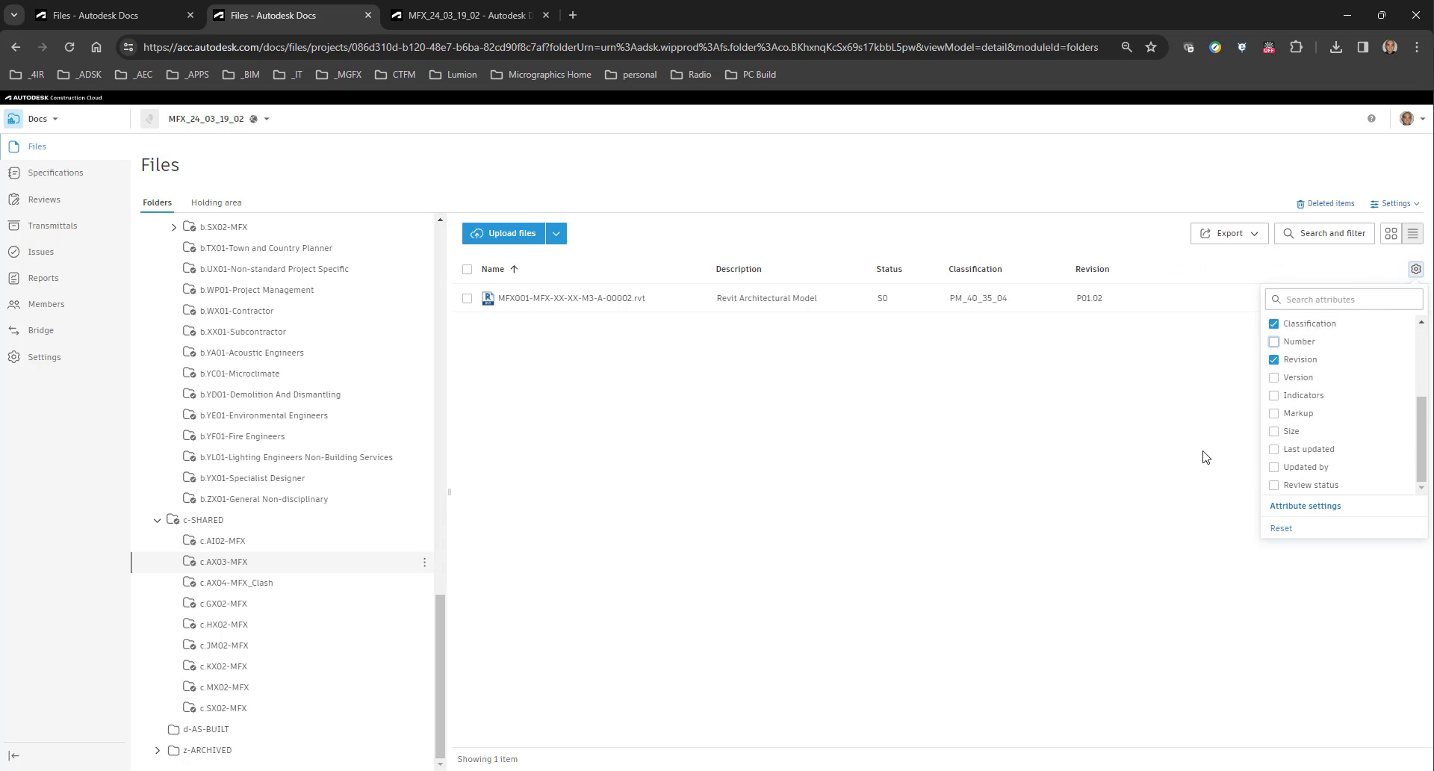
click(1274, 377)
click(1083, 418)
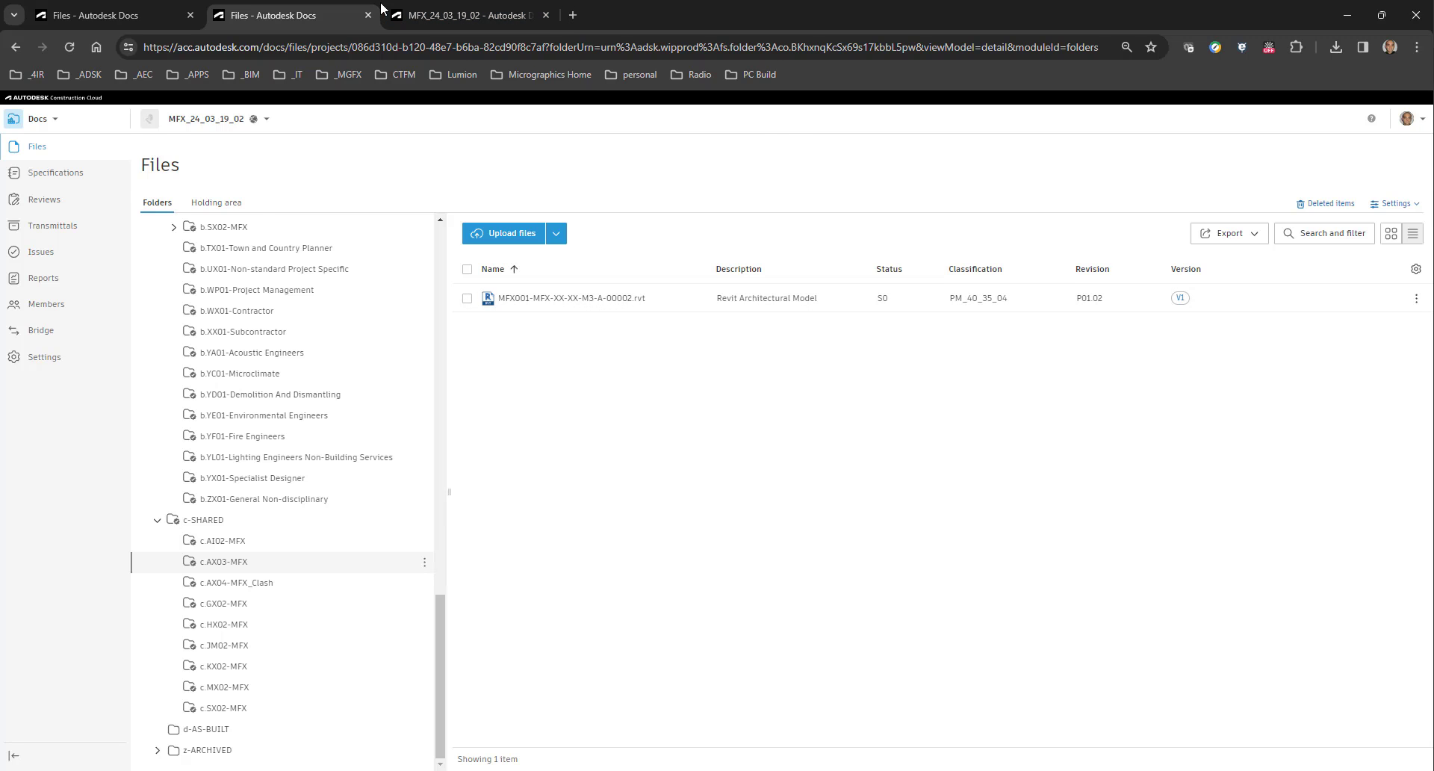
Set the shared MFX001-MFX-XX-XX-M3-A-00002.rvt model's revision to P01 and its status to S1.
click(452, 20)
click(302, 15)
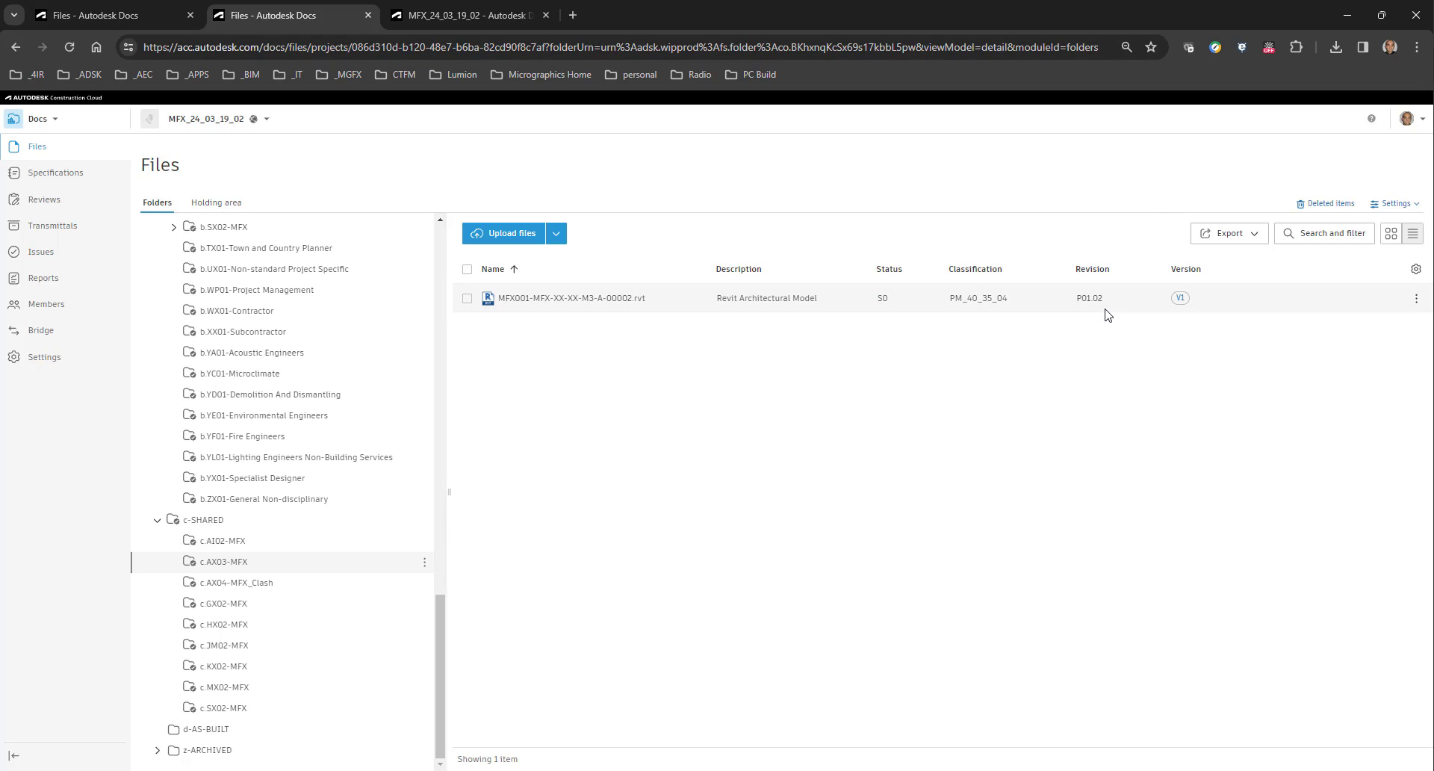
click(1156, 299)
click(1134, 296)
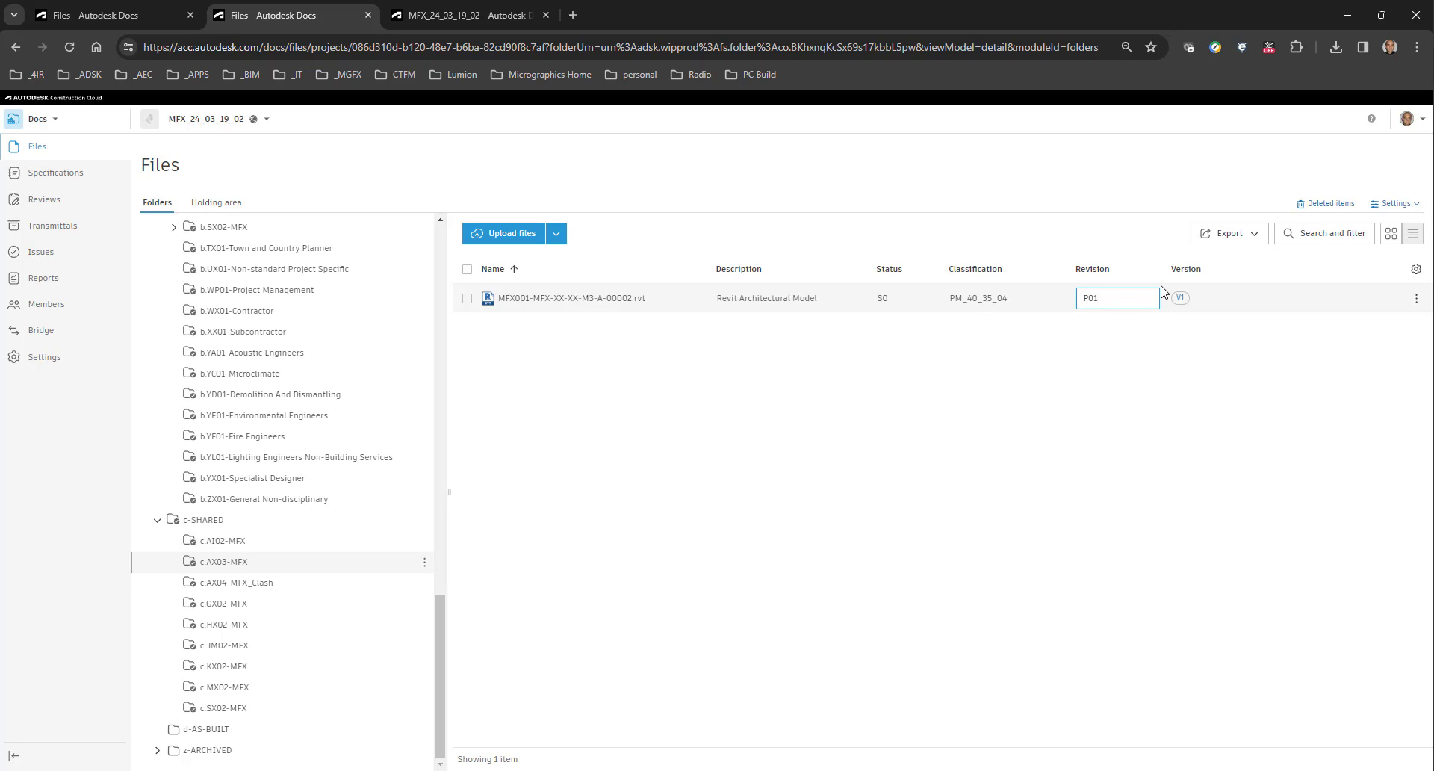
key(Return)
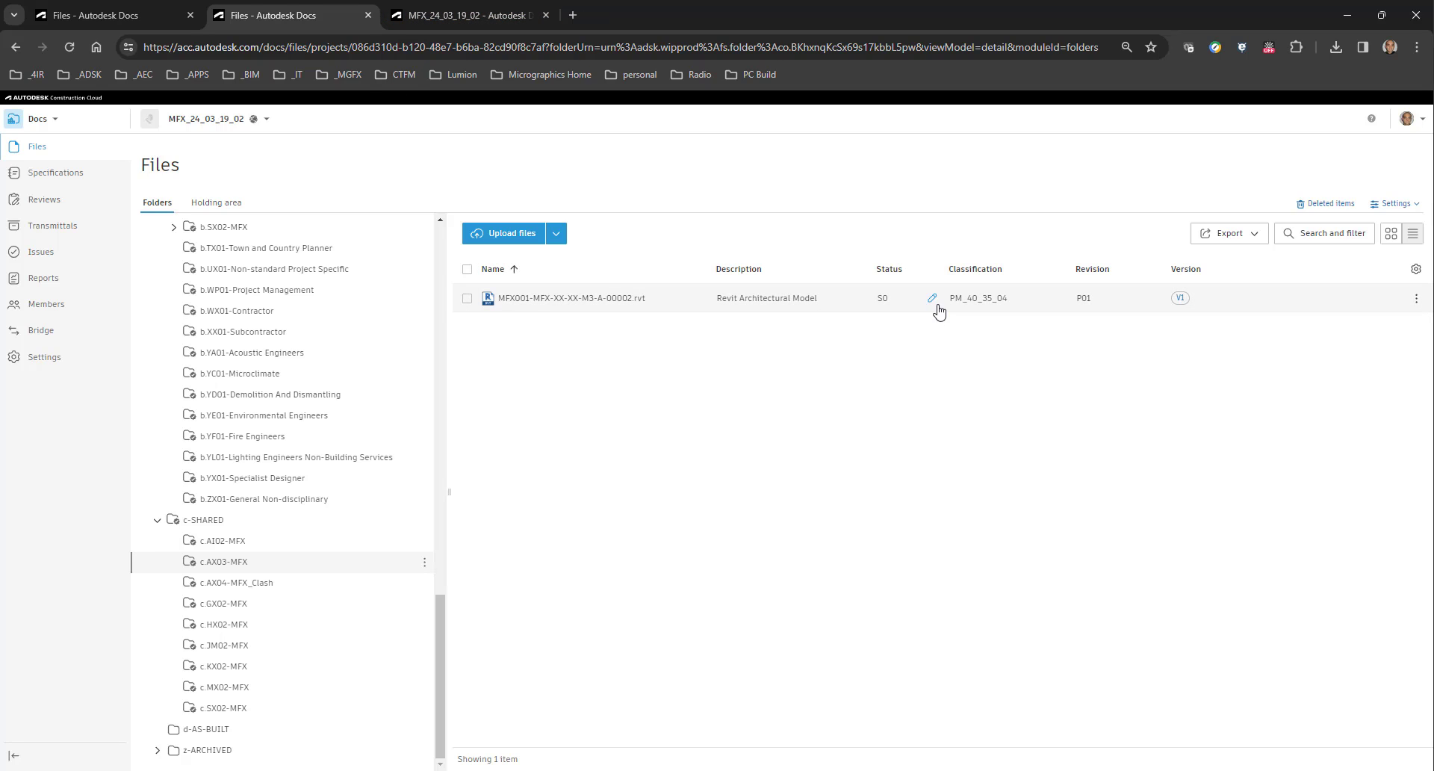
click(931, 298)
click(895, 372)
In Design Collaboration, switch to team b.AX04-MFX_Clash and consume the shared package b.AX03-MFX (1).
click(463, 16)
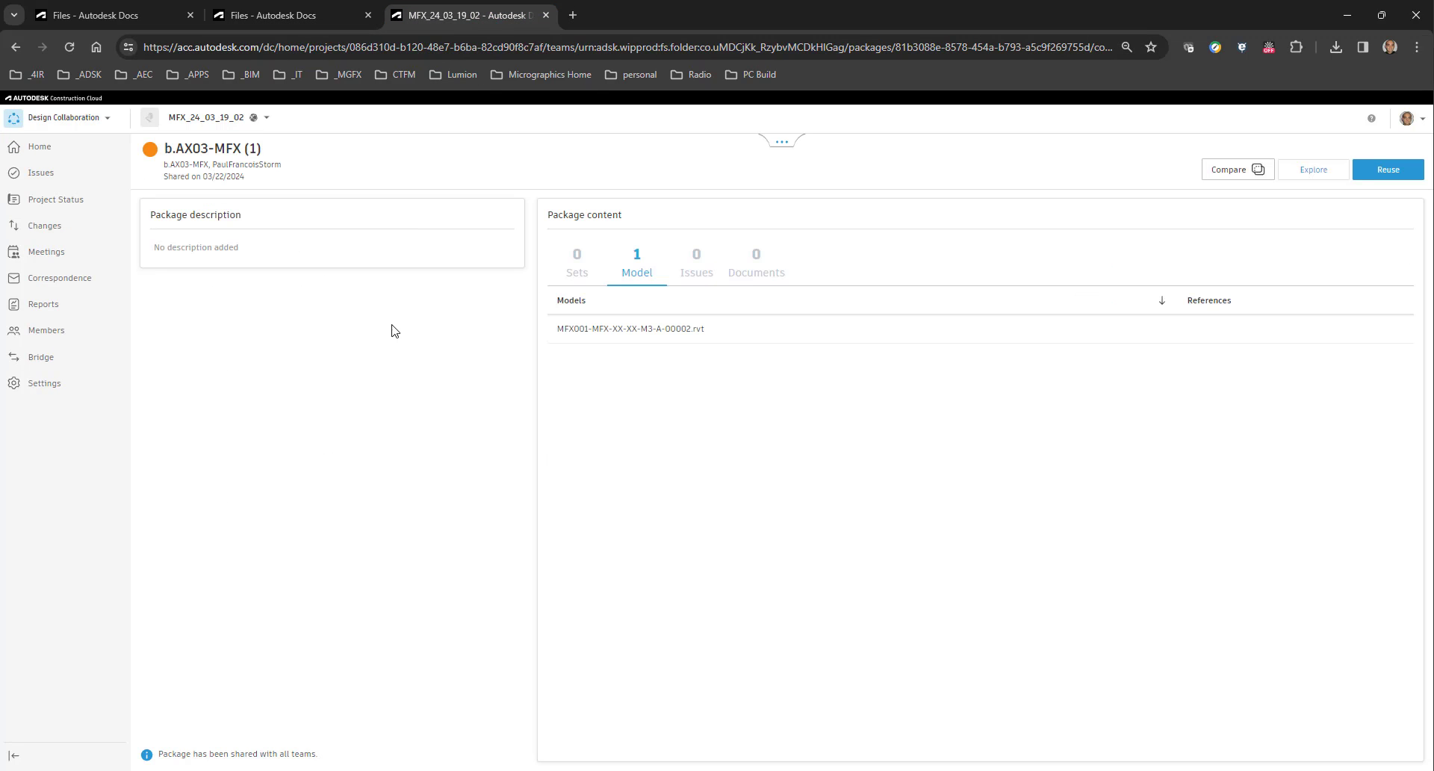
click(782, 142)
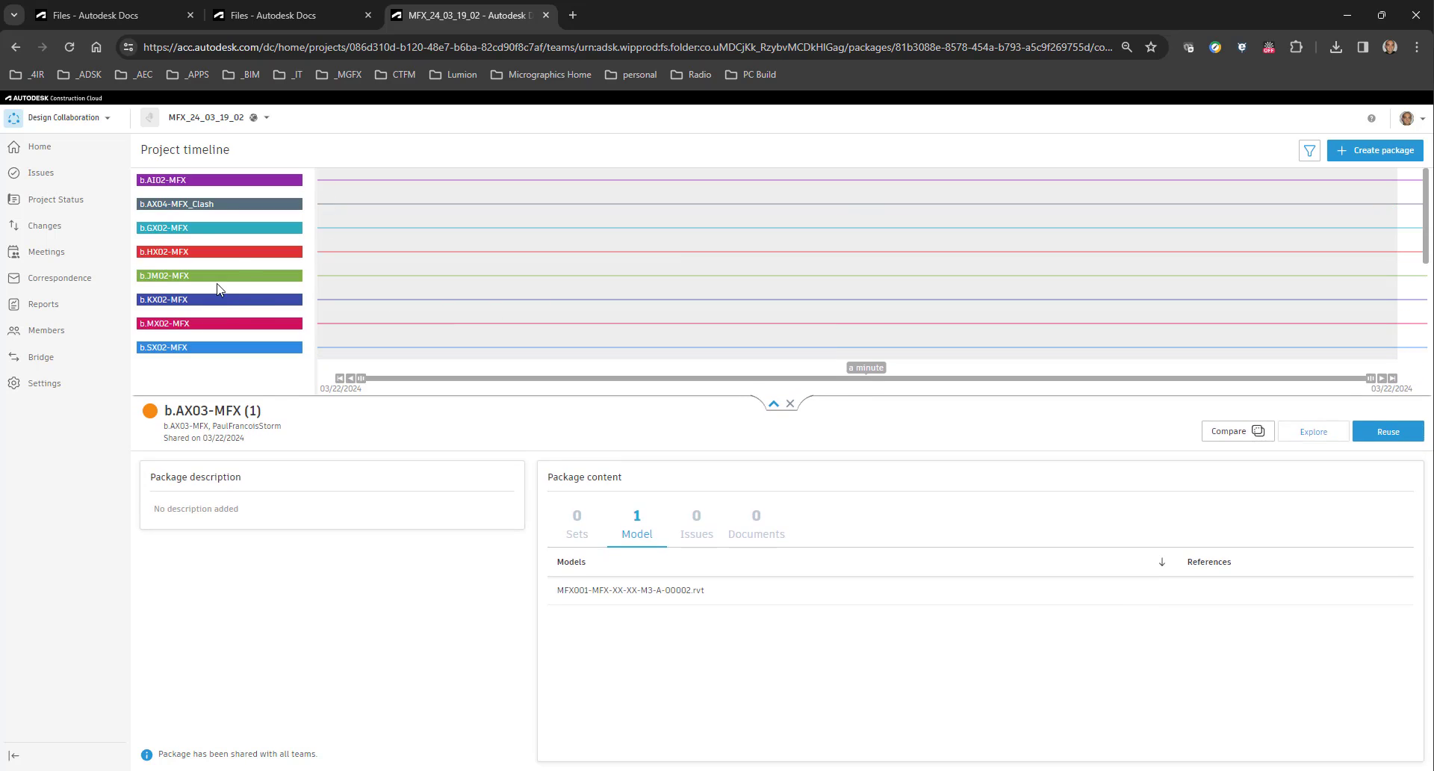
click(151, 203)
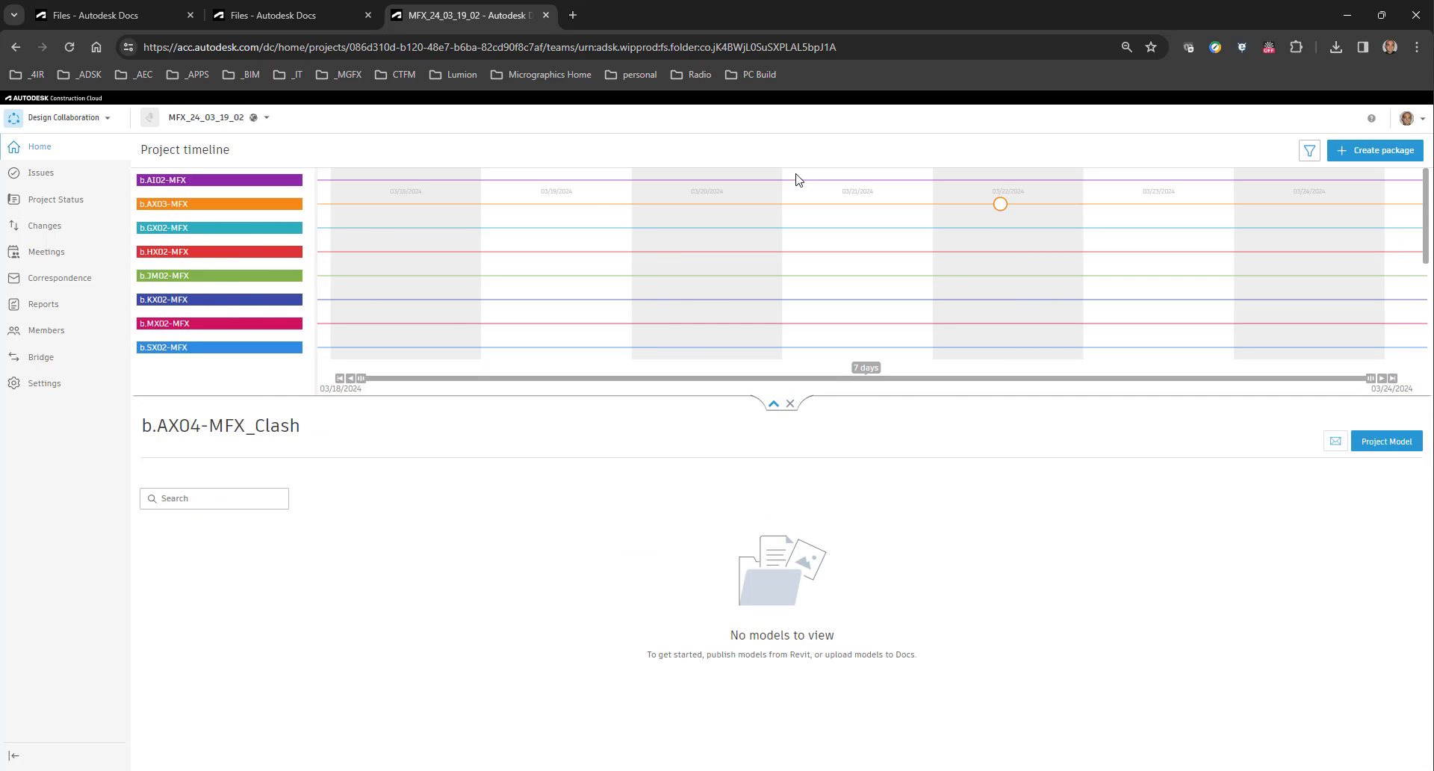
click(1000, 205)
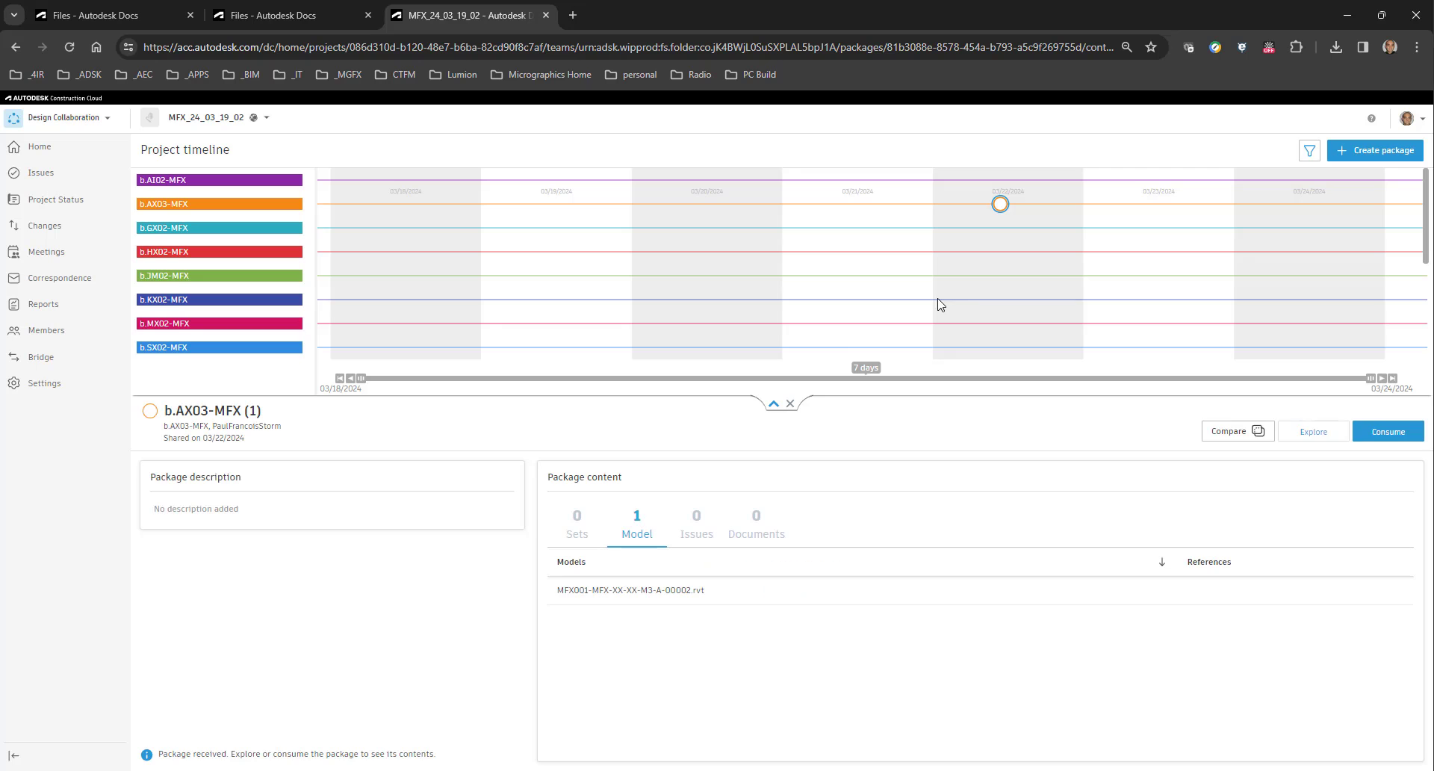
click(1391, 433)
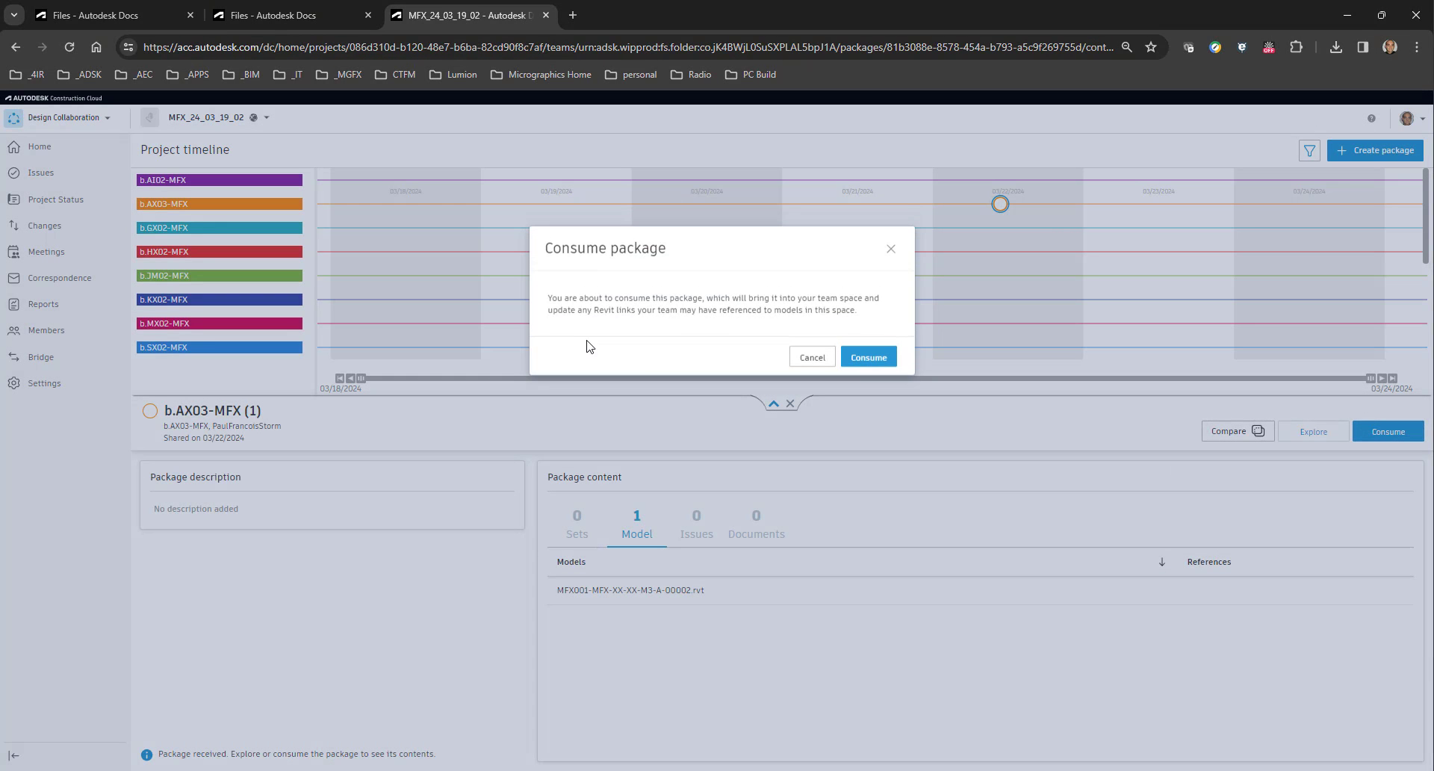
click(856, 365)
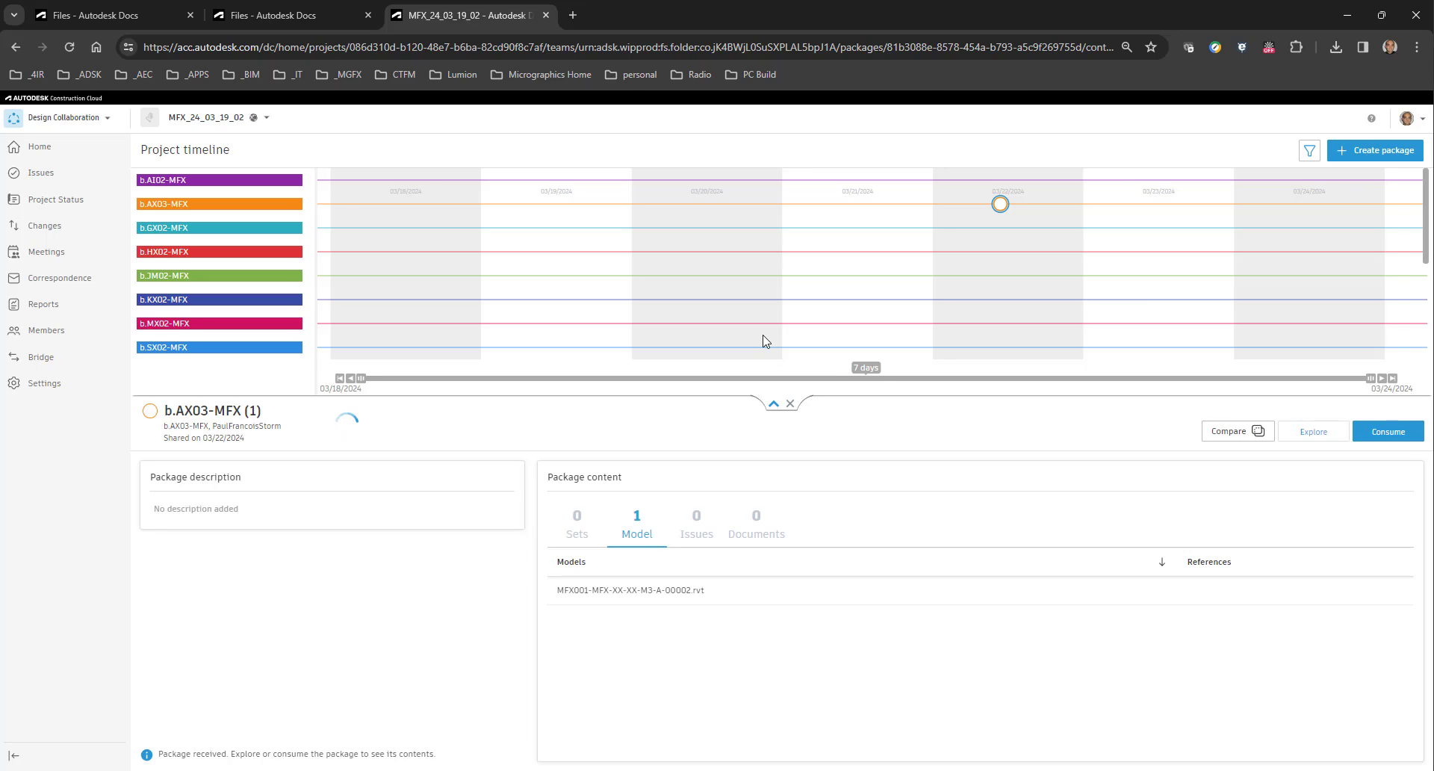
In Autodesk Docs, compare the model in b.AX04-MFX_Clash/Consumed/c.AX03-MFX with the one in c-SHARED/c.AX03-MFX.
click(291, 17)
scroll(224, 336, down, 10)
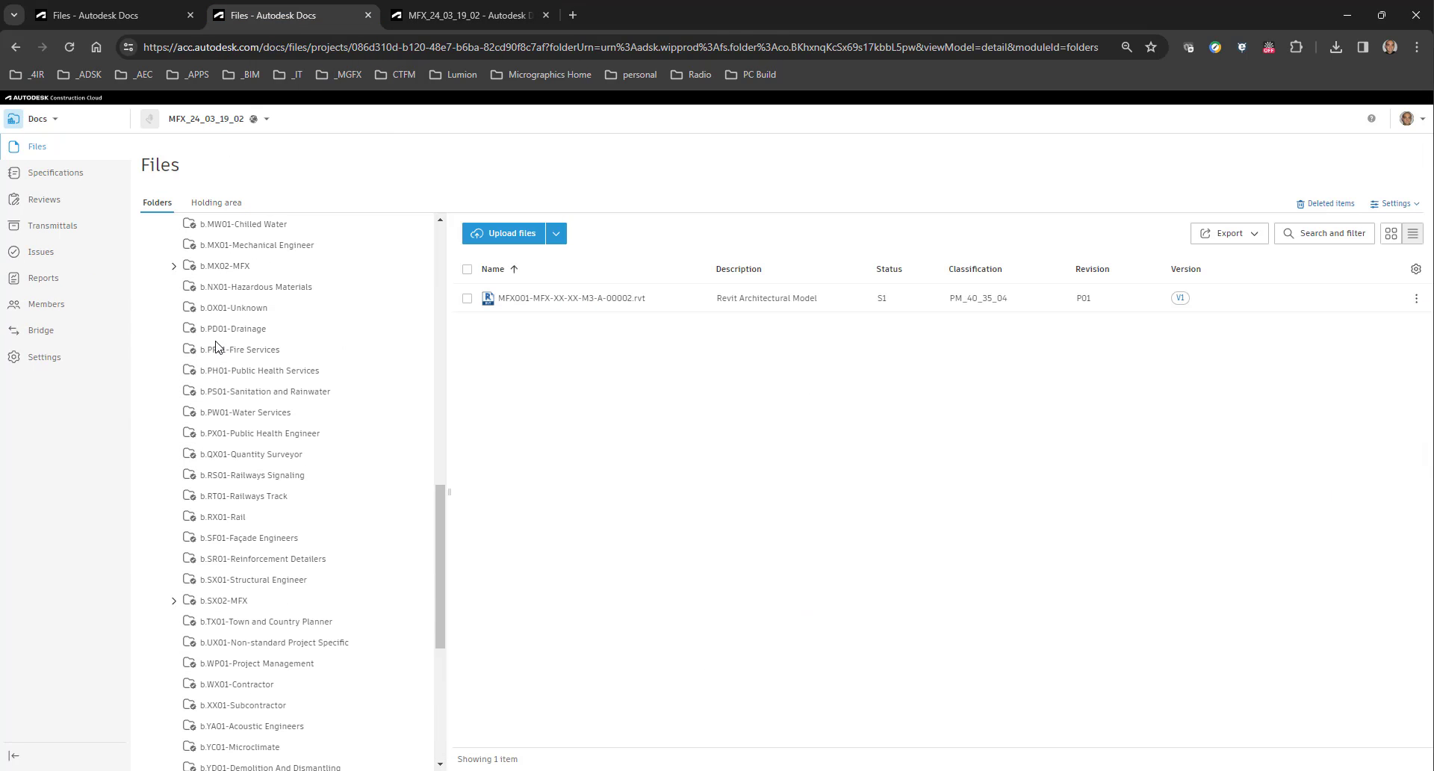
scroll(217, 346, up, 12)
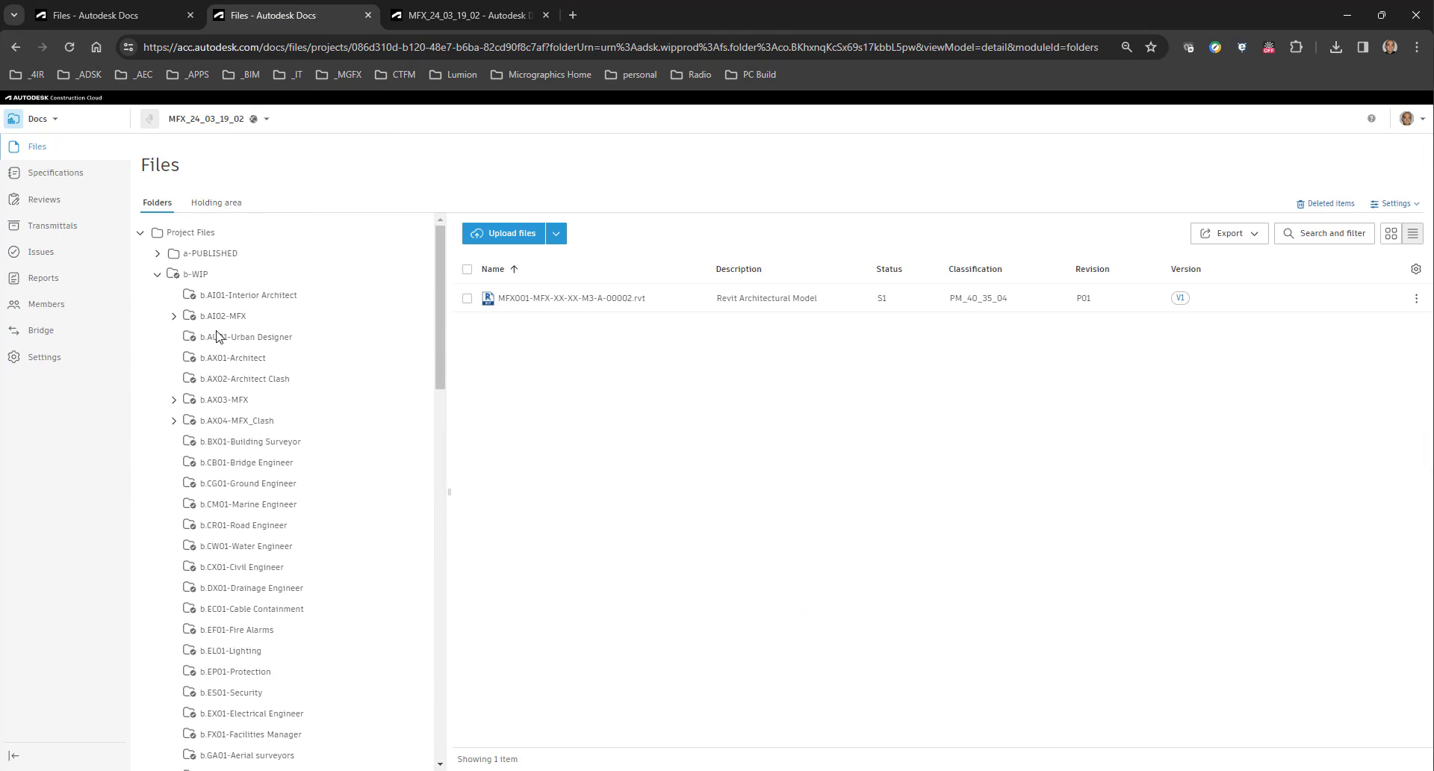
click(187, 422)
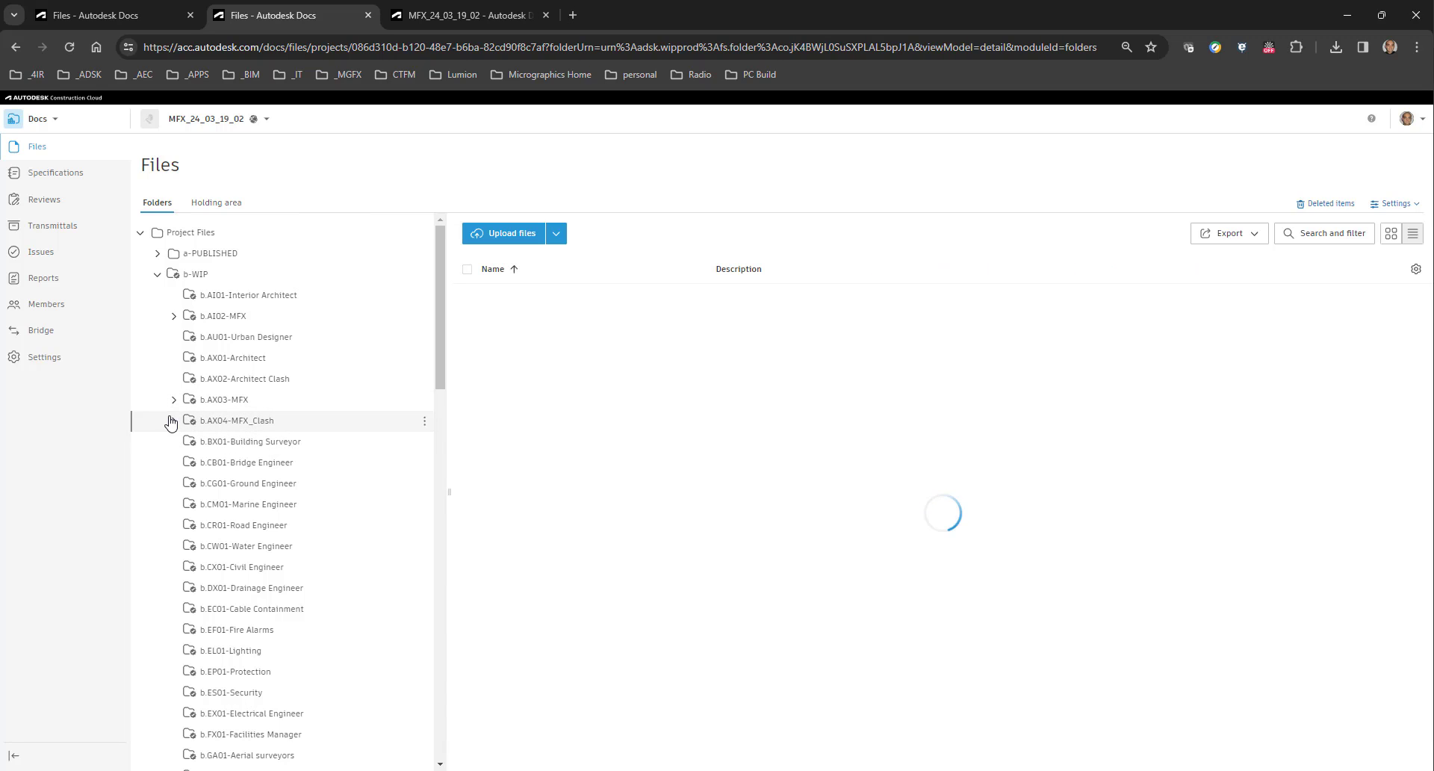
click(171, 423)
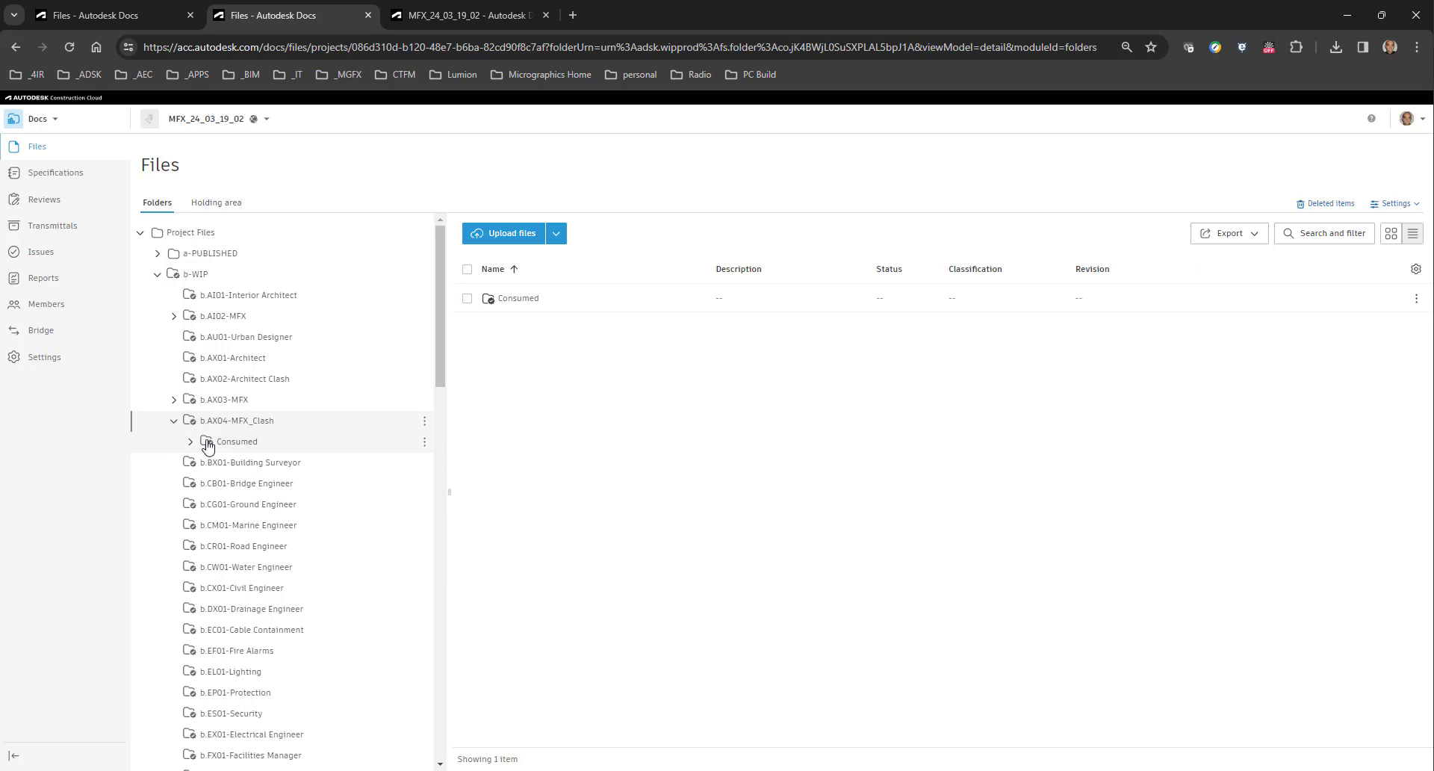
click(190, 446)
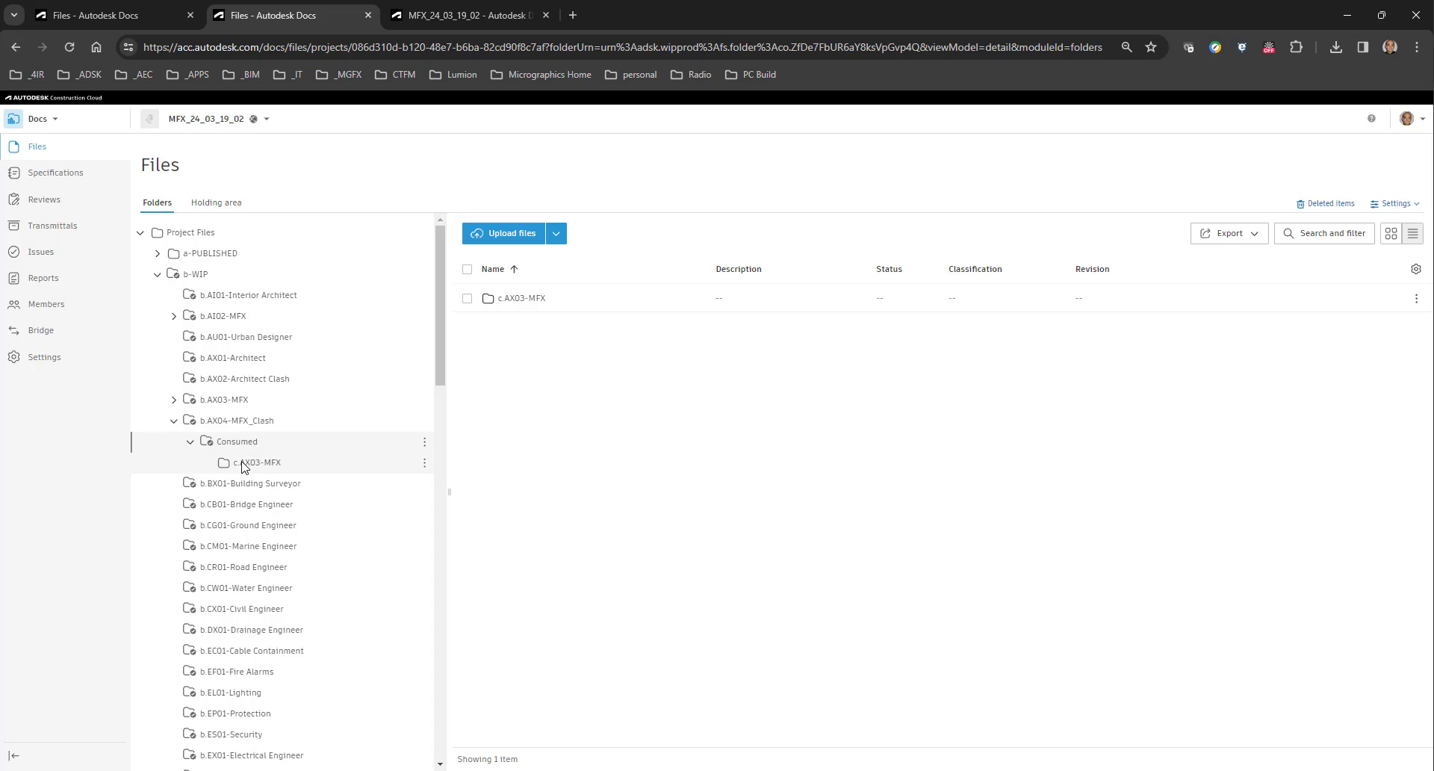
click(269, 462)
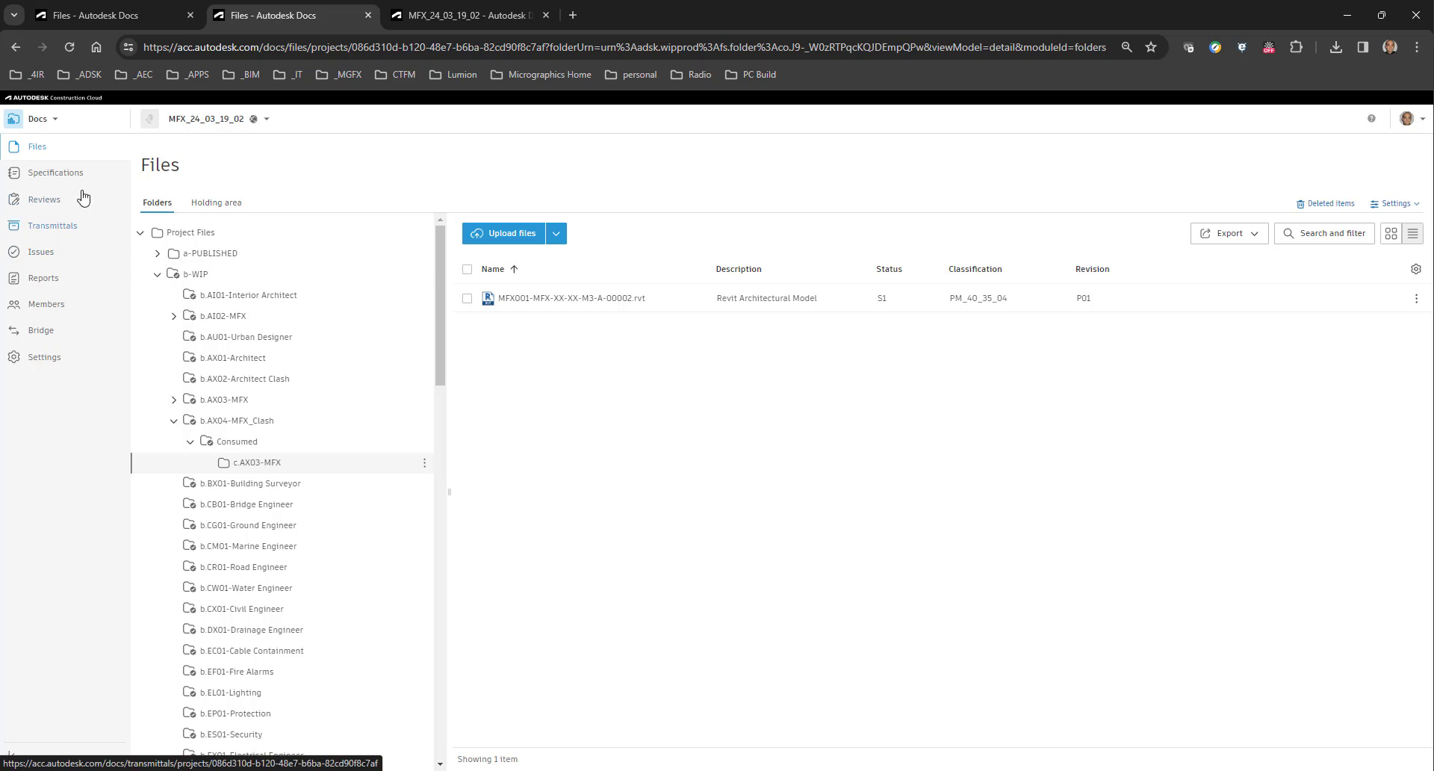
scroll(276, 496, down, 15)
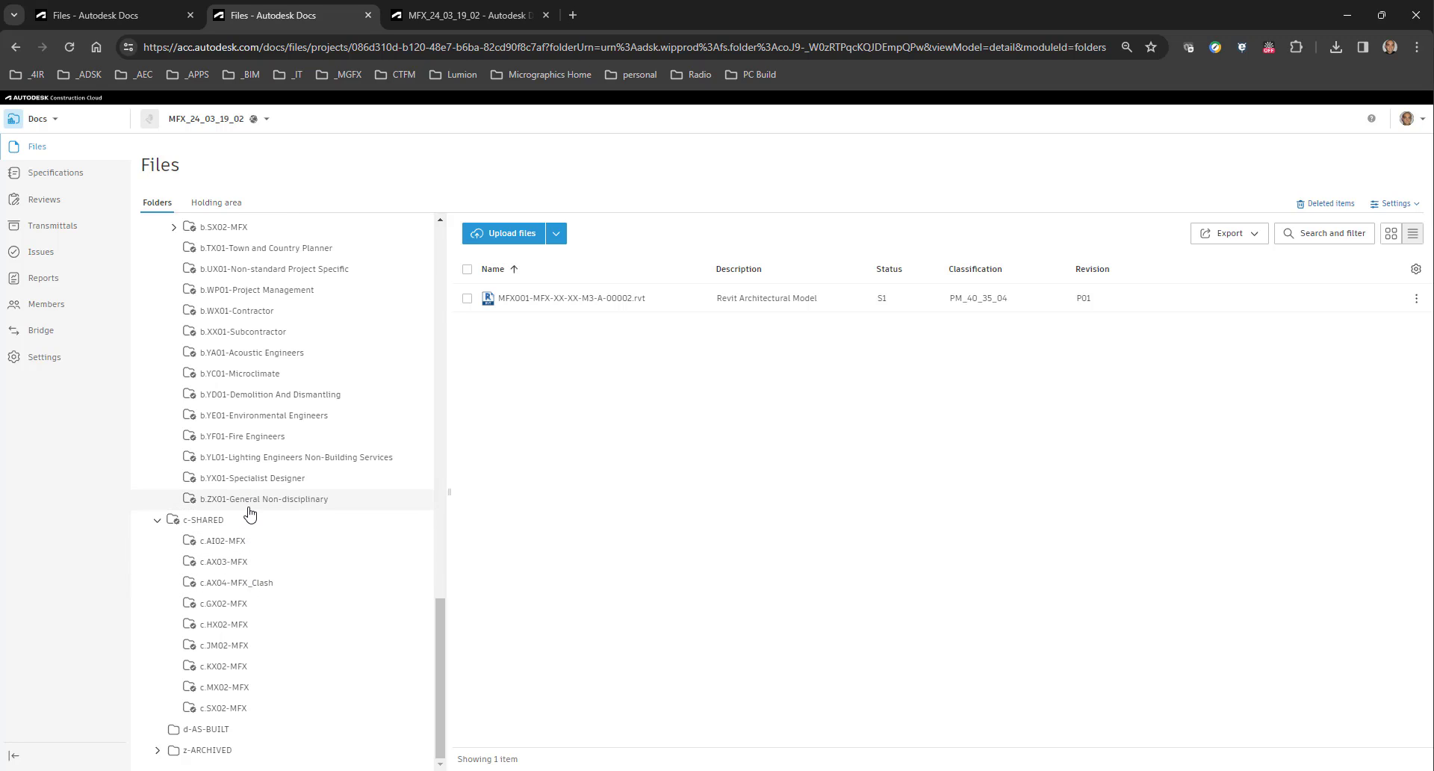
click(241, 562)
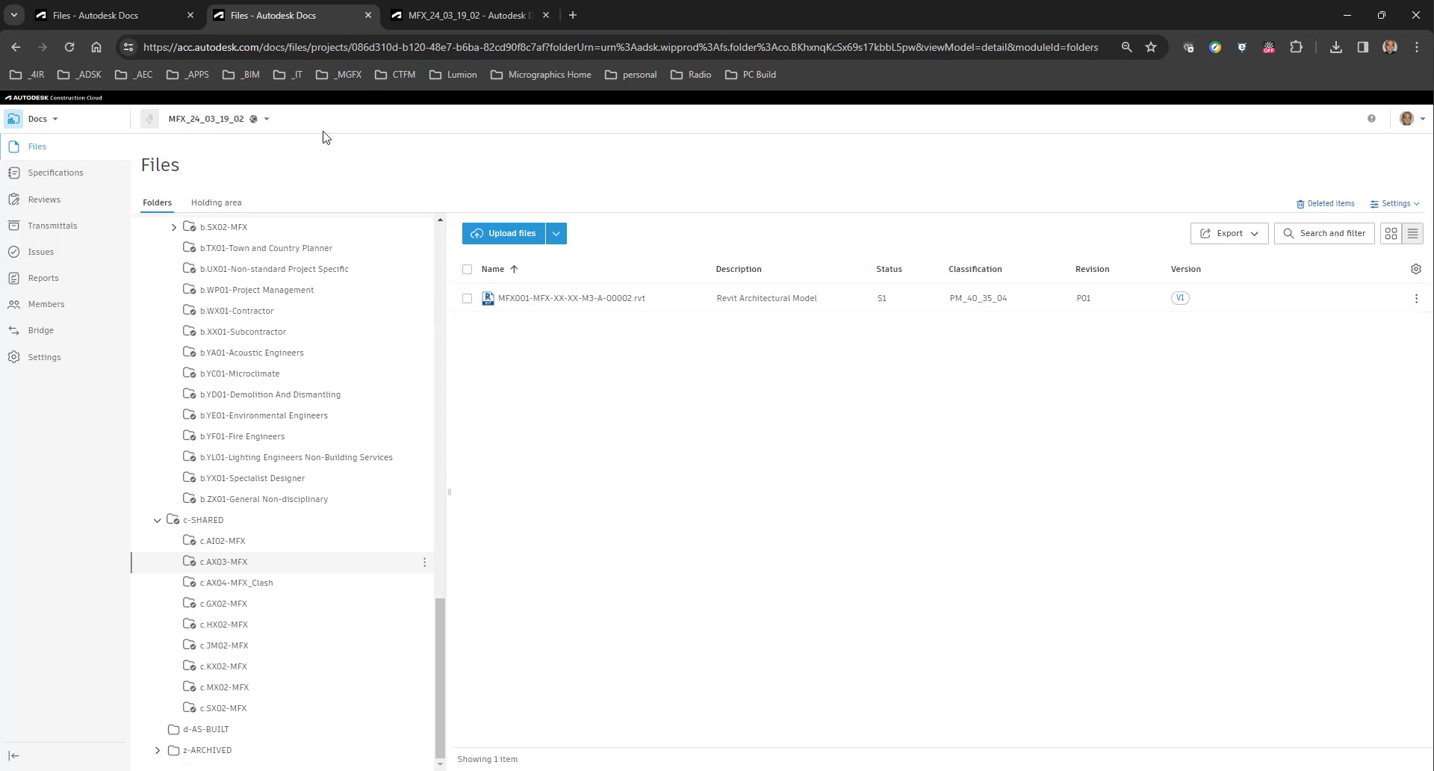
From Design Collaboration, go to the Docs review settings and open the draft approval workflow "a.02.AX03.01.A0 - MFX For Information" to examine its settings.
click(463, 15)
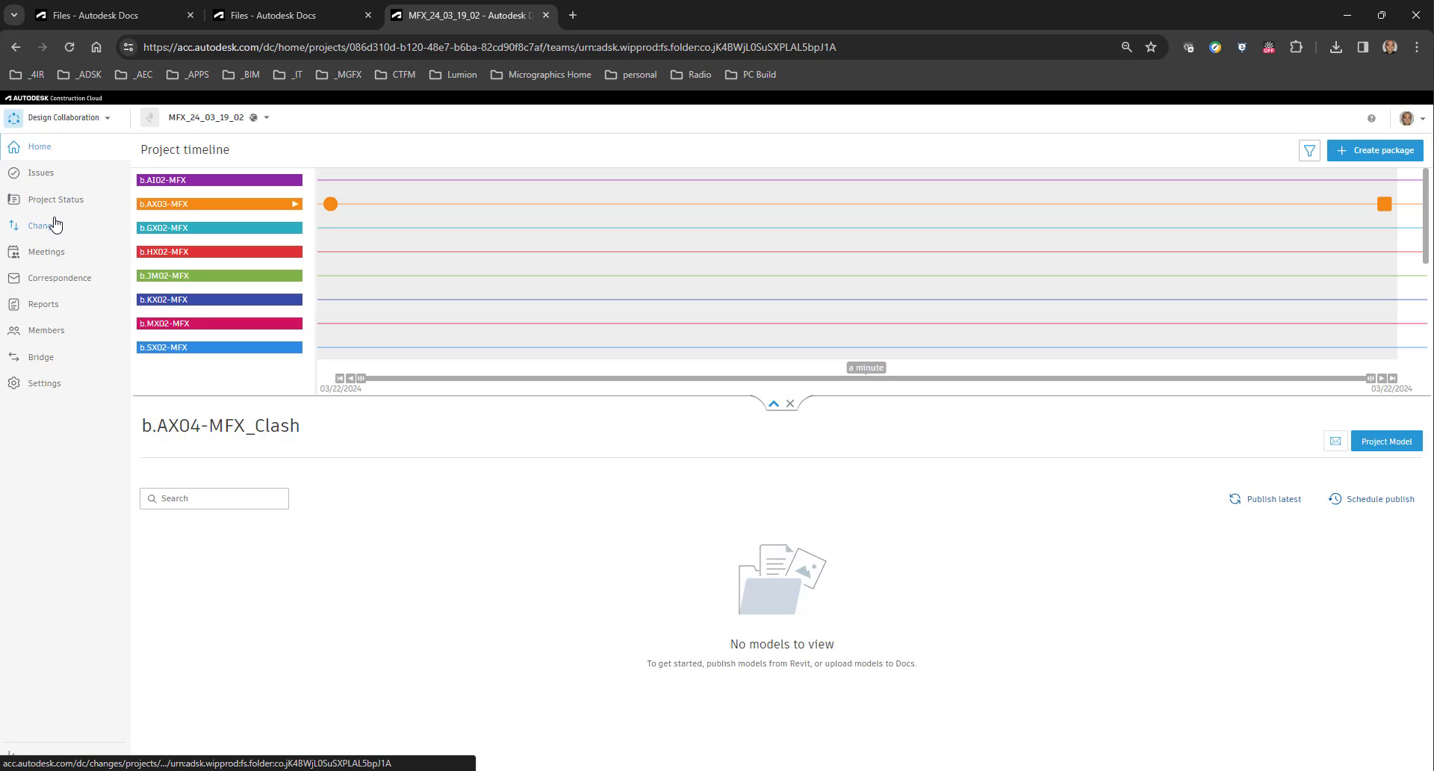
click(101, 119)
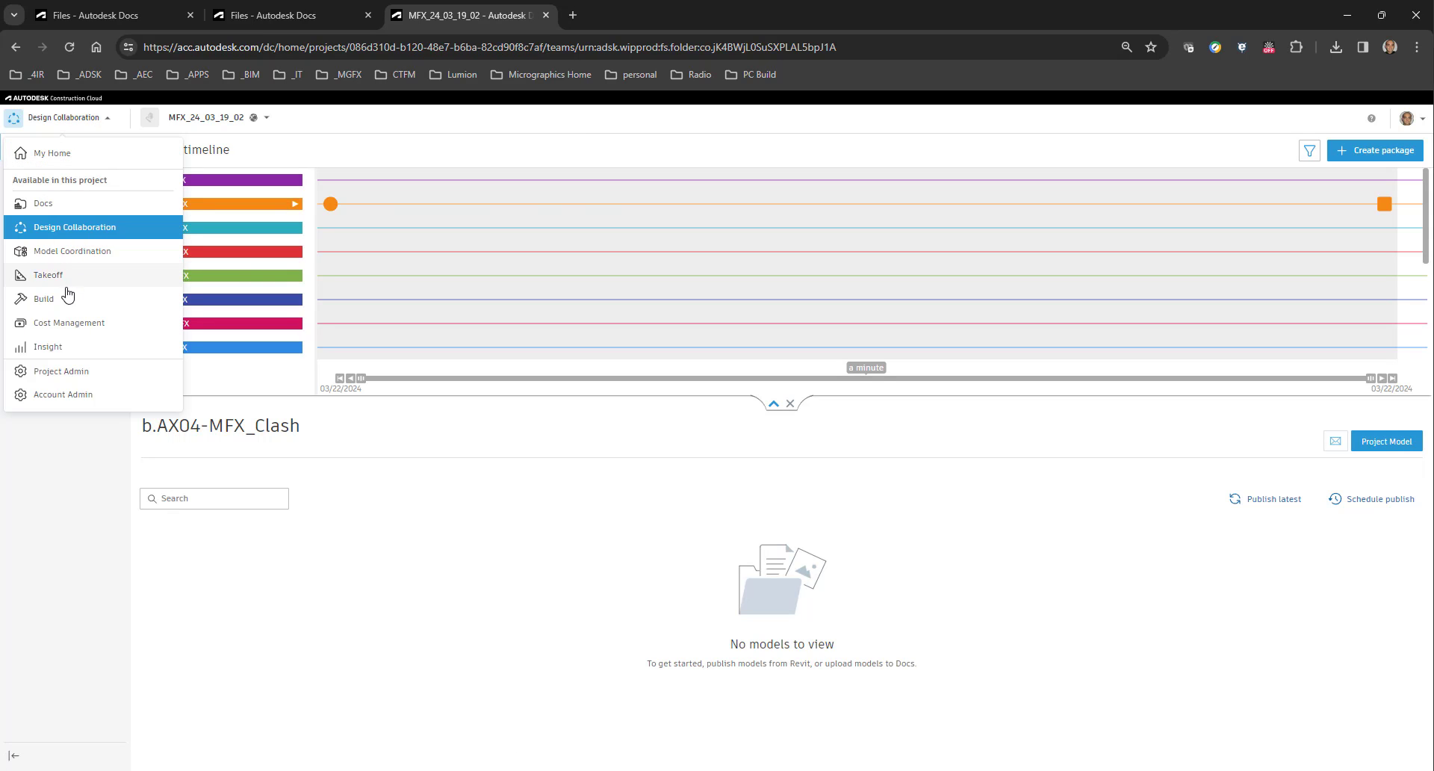
click(45, 203)
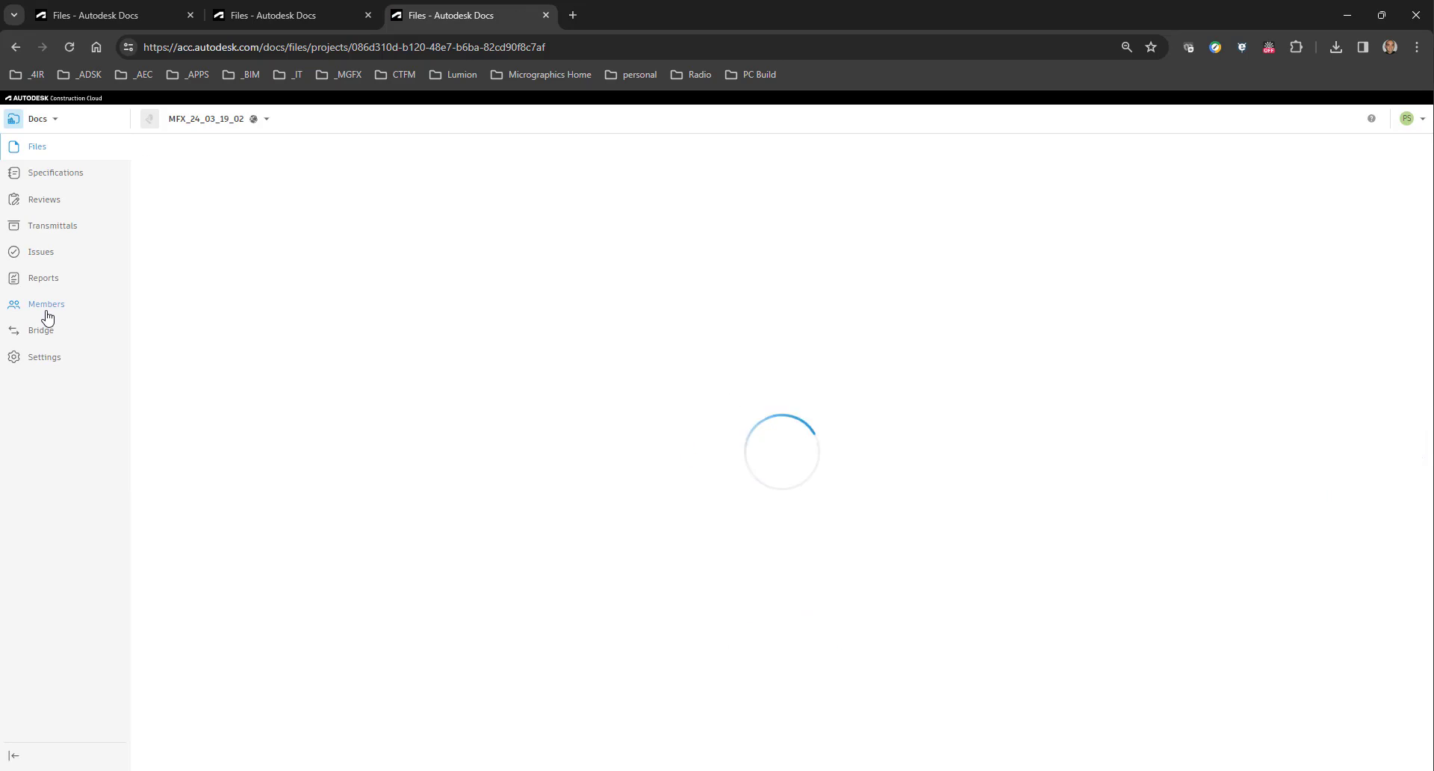
click(45, 200)
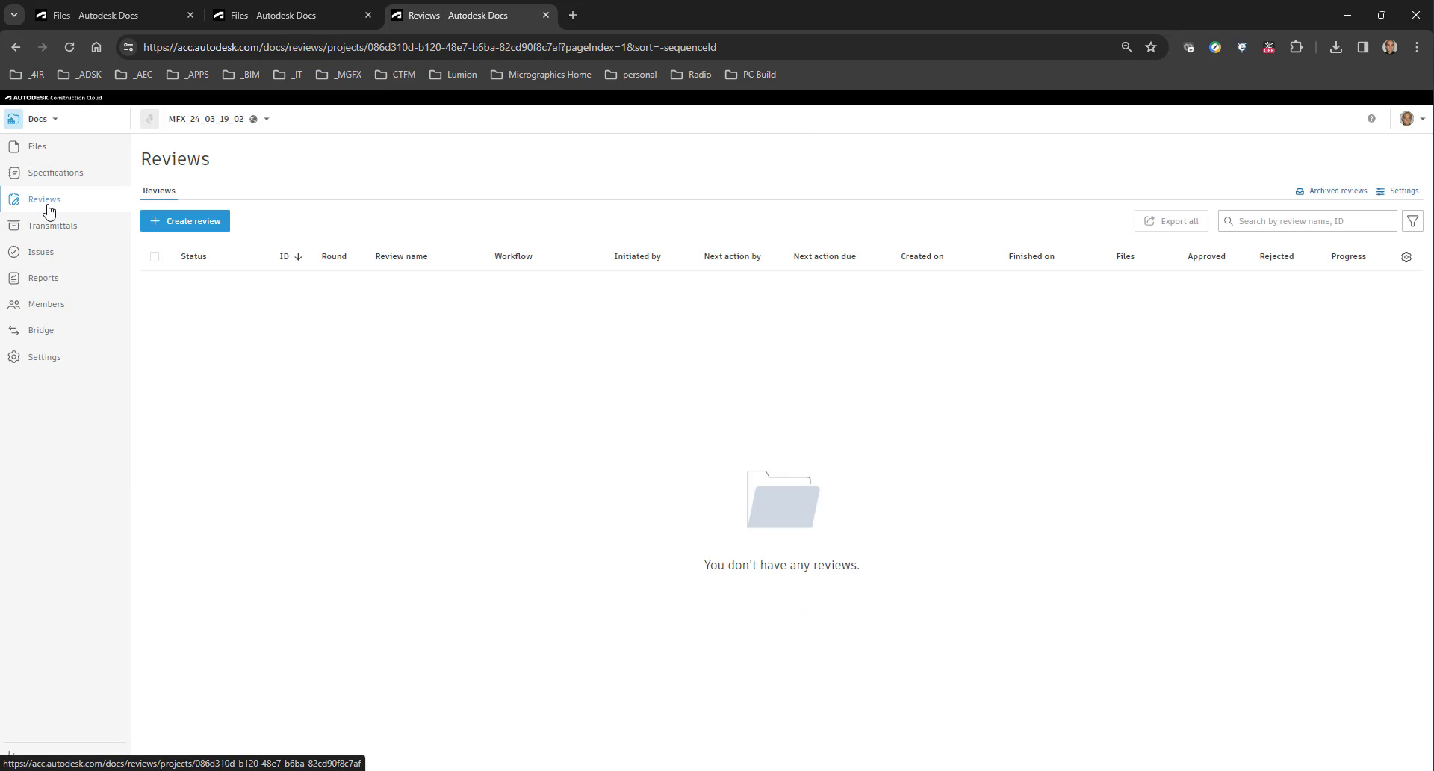
click(1403, 191)
click(276, 212)
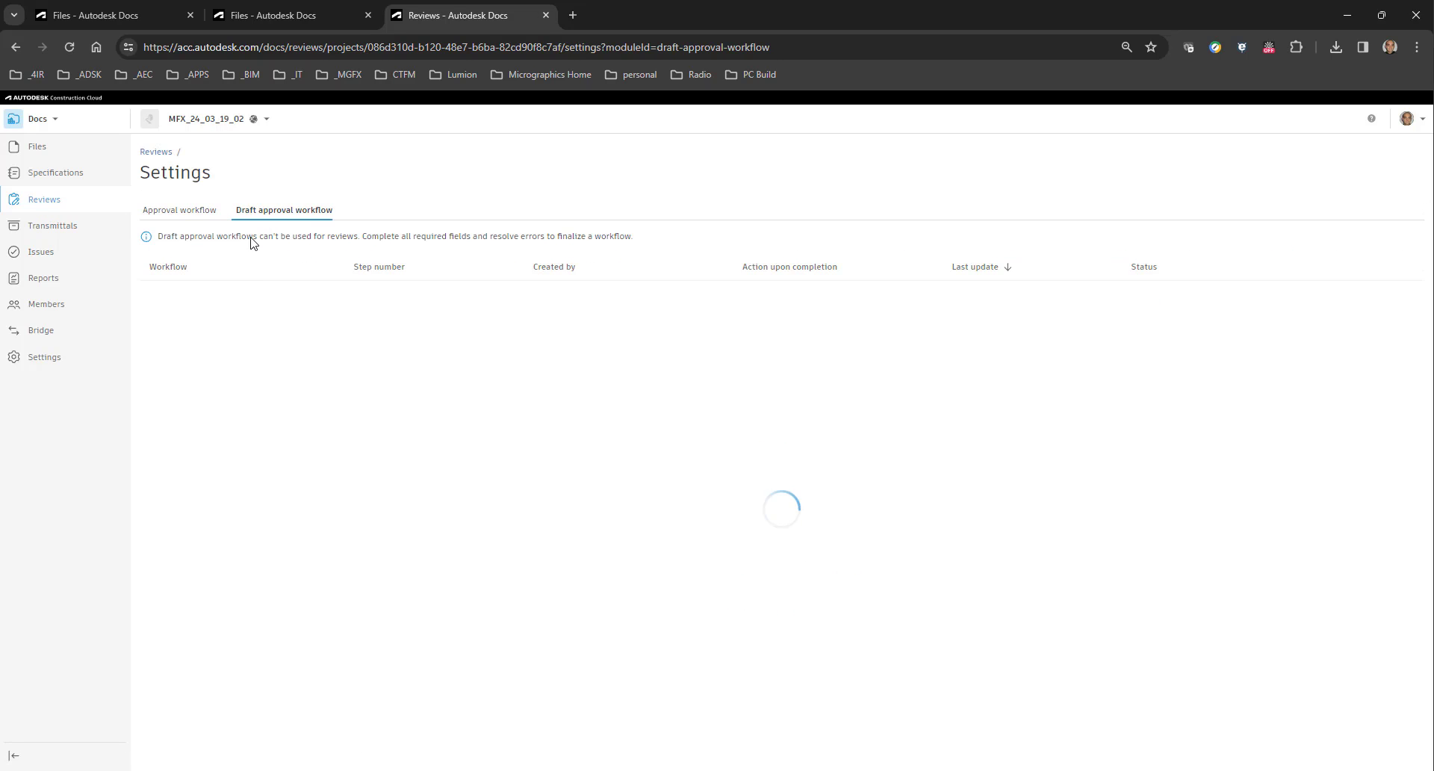
click(215, 299)
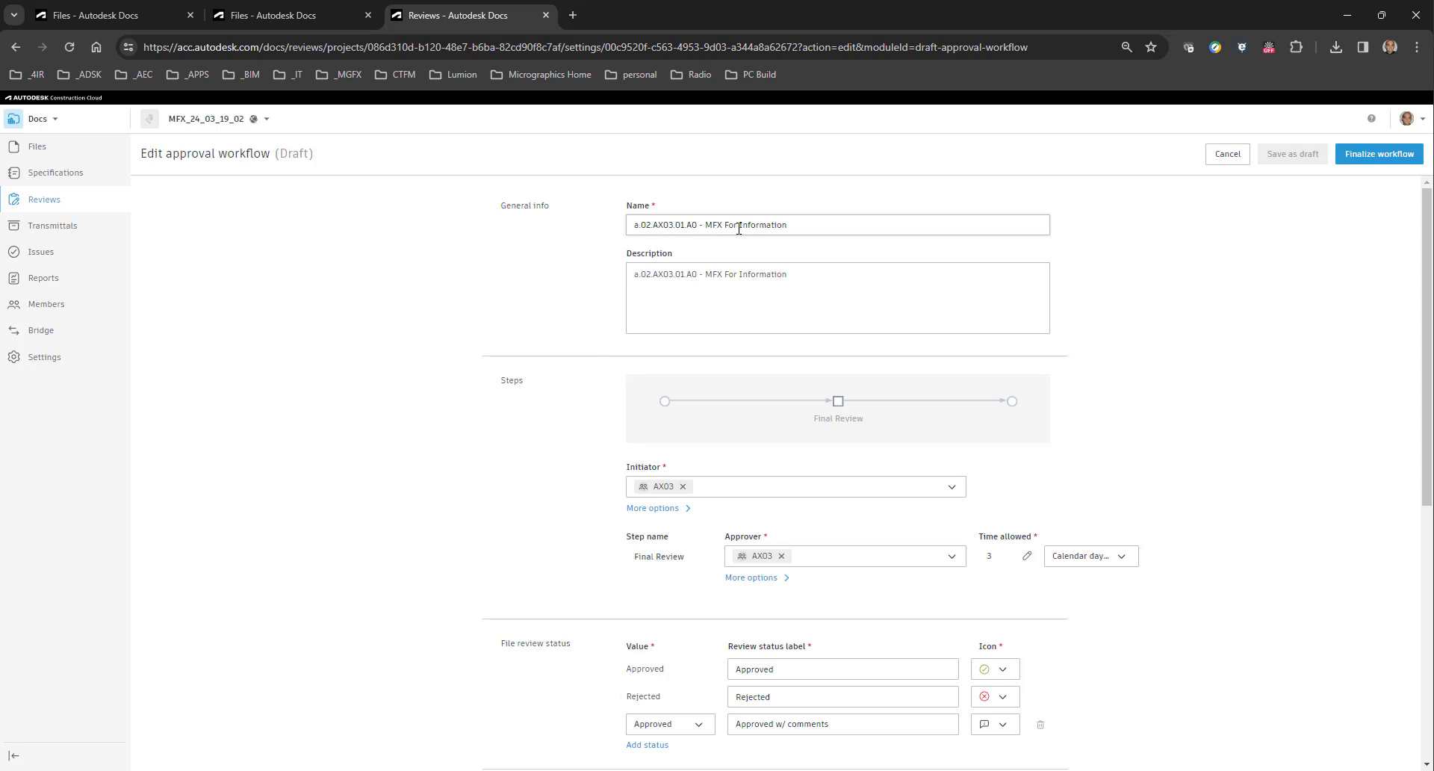
scroll(595, 428, down, 3)
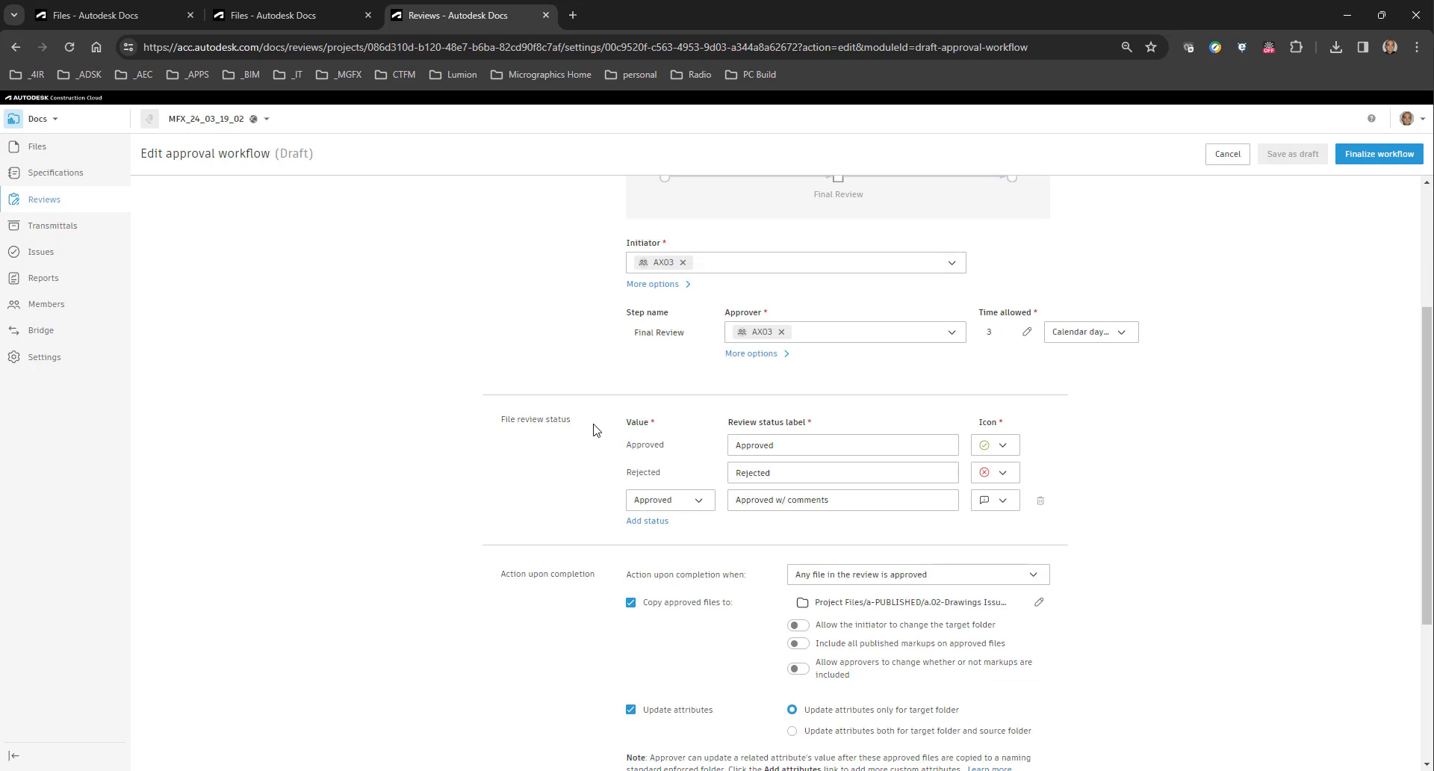
scroll(595, 428, down, 4)
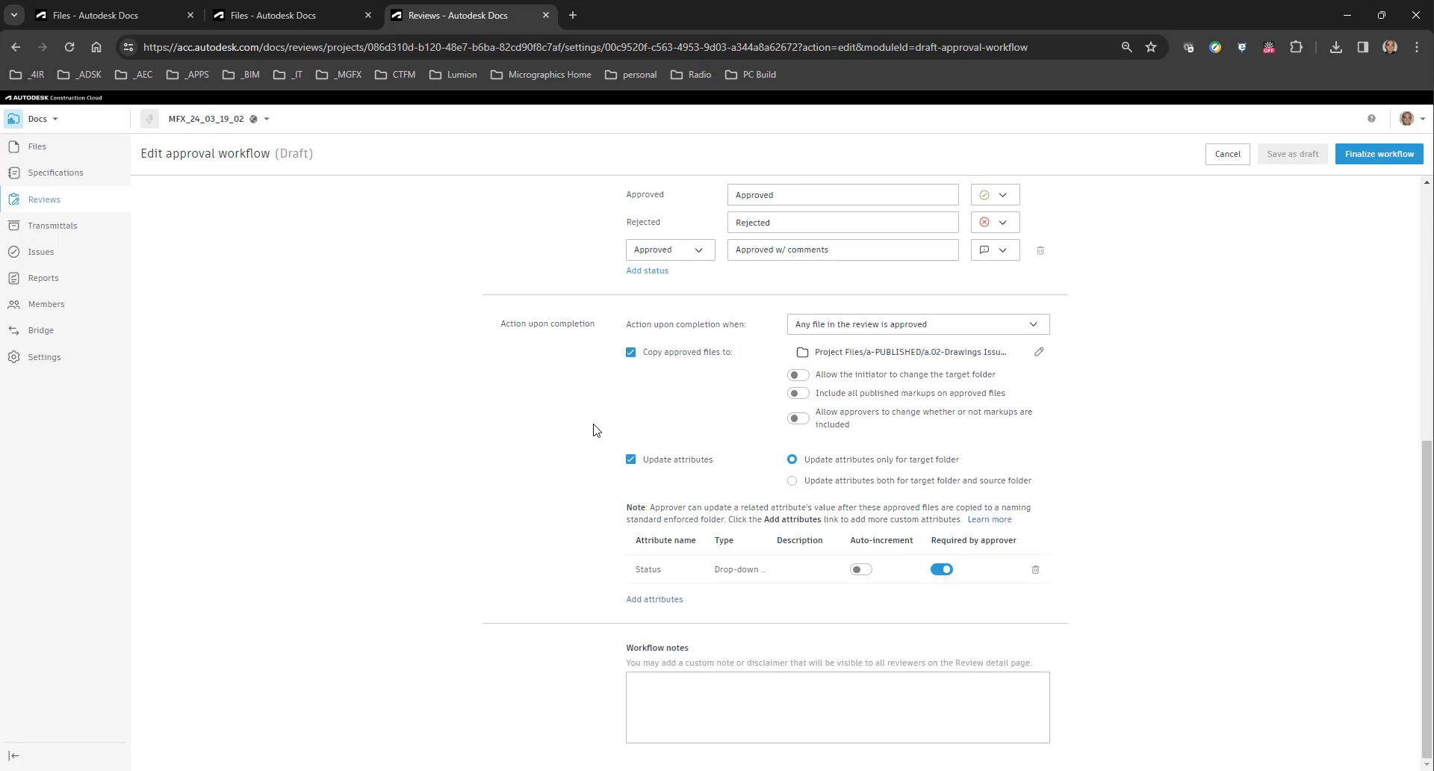
scroll(595, 428, up, 10)
Inspect the published folder a.02.AX03.01.A0 inside a-PUBLISHED/a.02-Drawings Issued/a.02.AX03-MFX/a.02.AX03.01-For Information.
click(286, 13)
scroll(258, 314, up, 10)
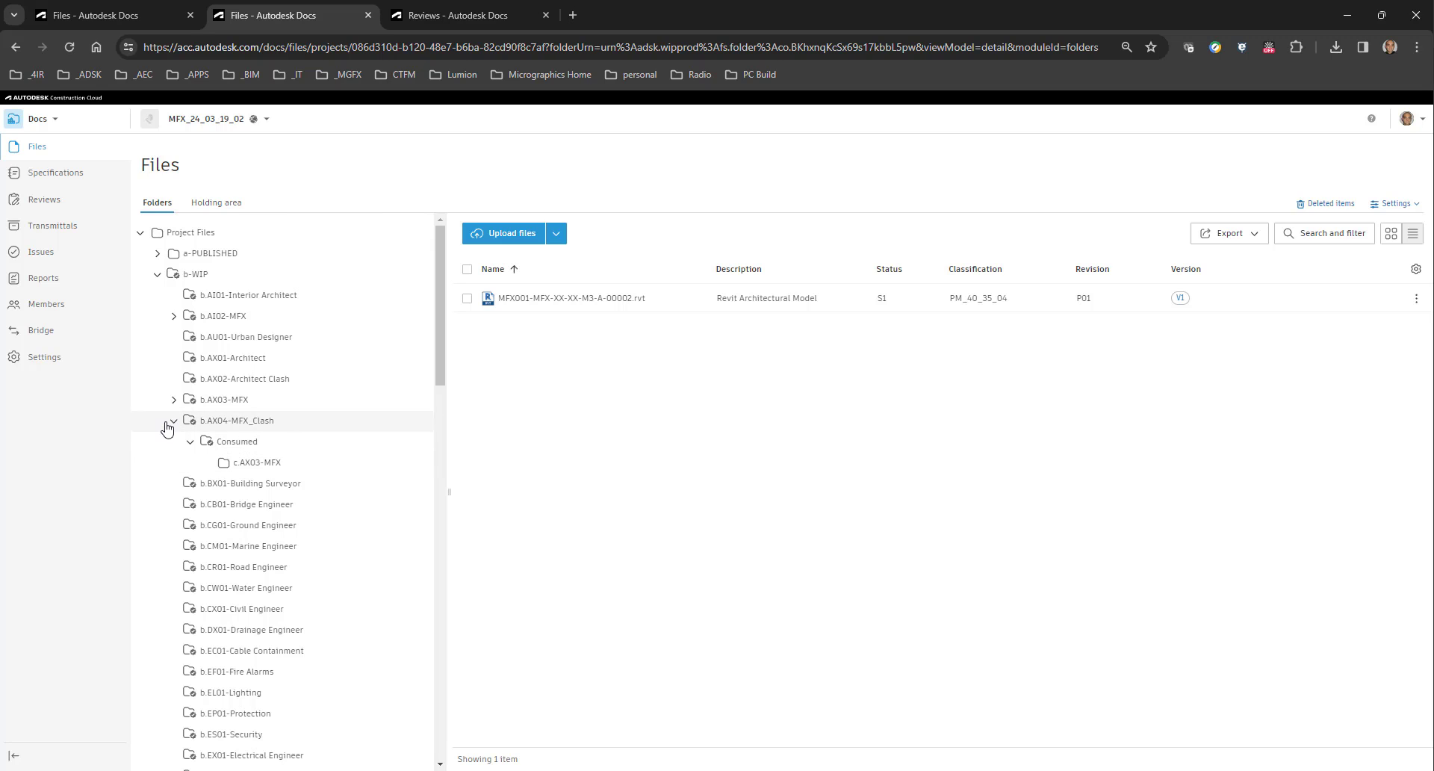
click(156, 253)
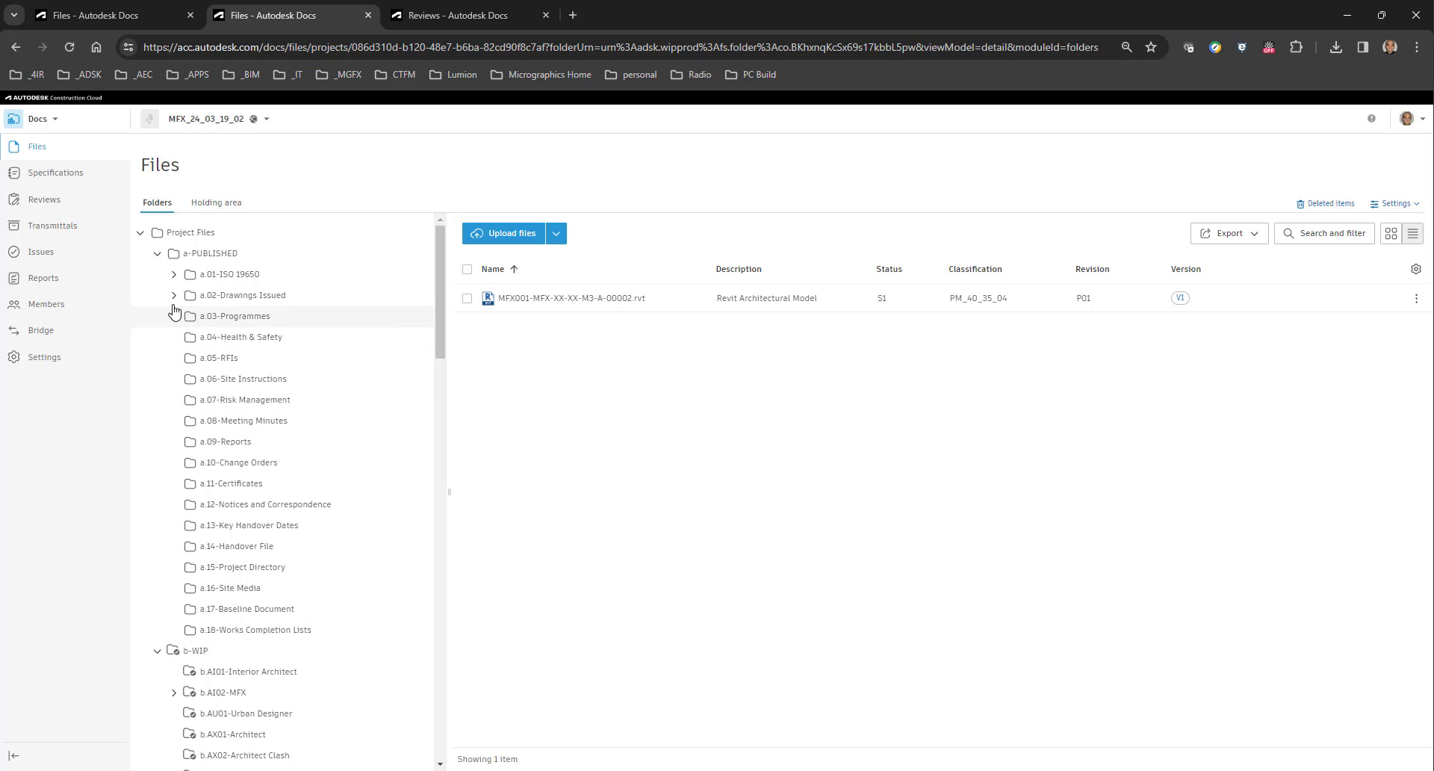
click(174, 295)
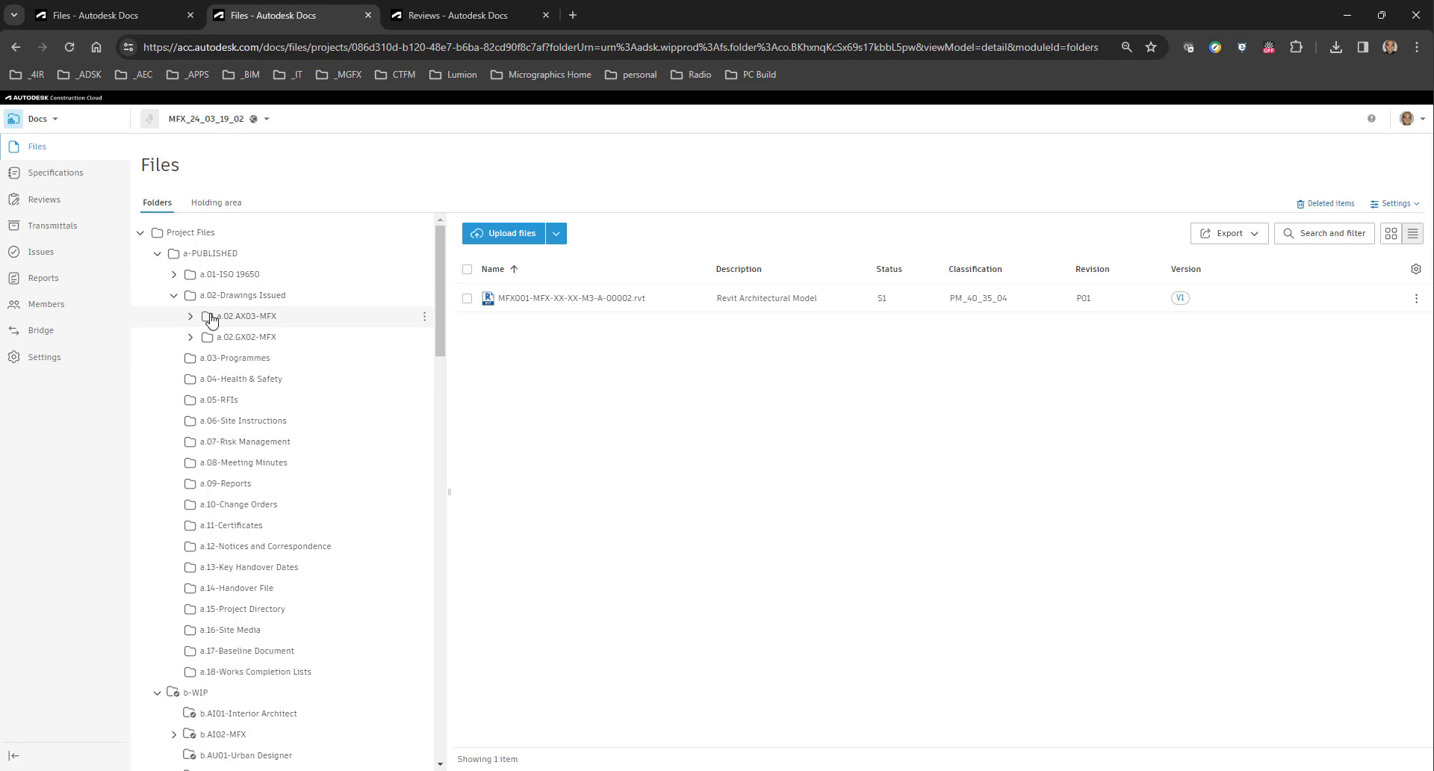
click(191, 337)
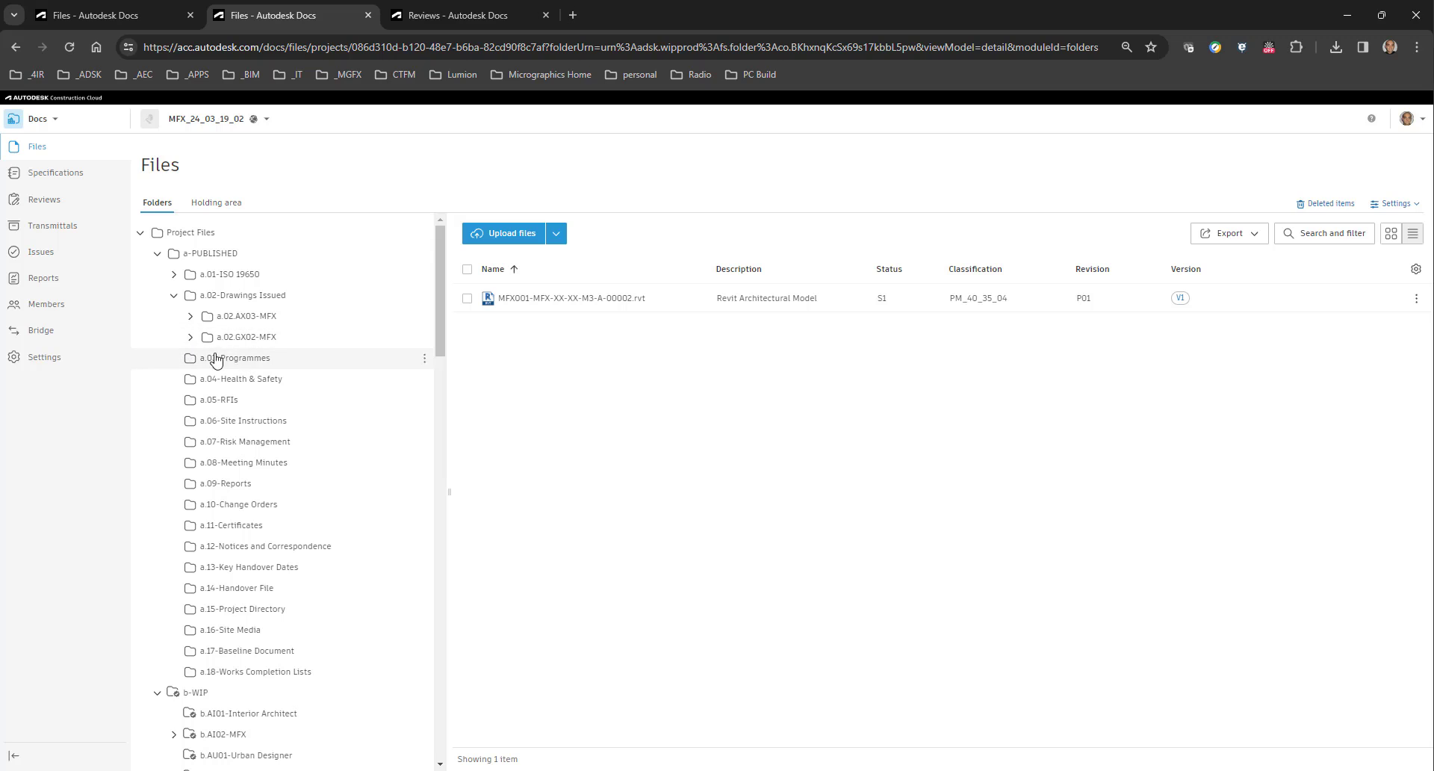
click(188, 318)
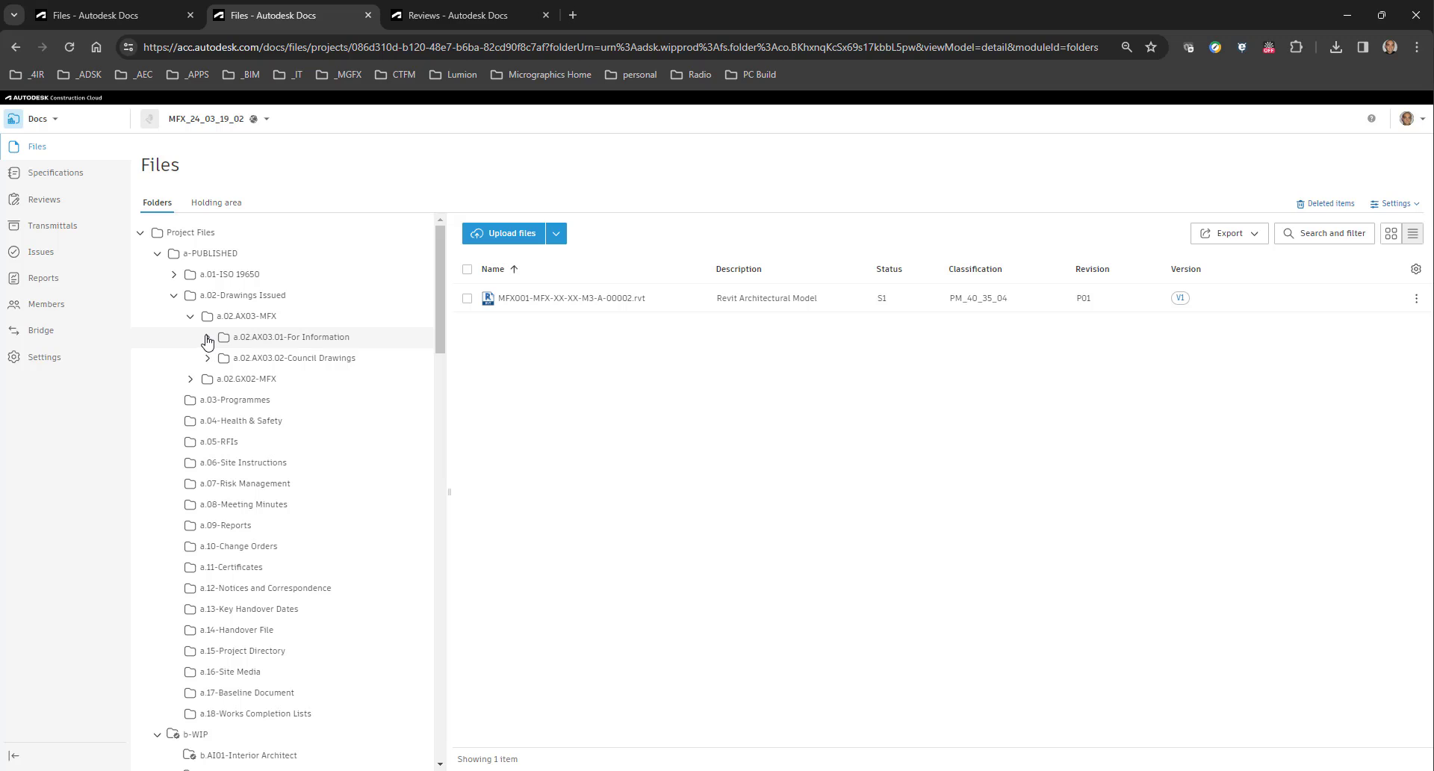
click(207, 339)
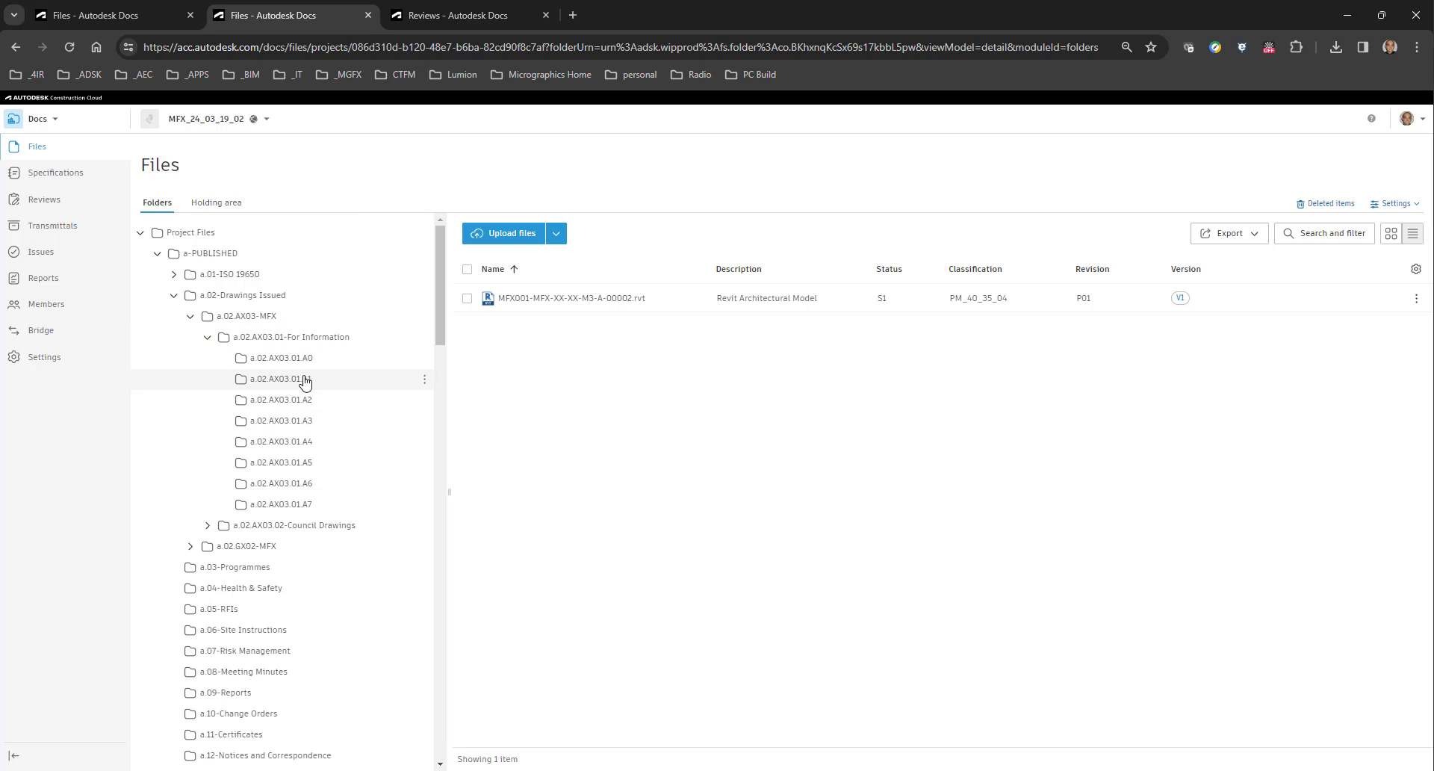
click(314, 360)
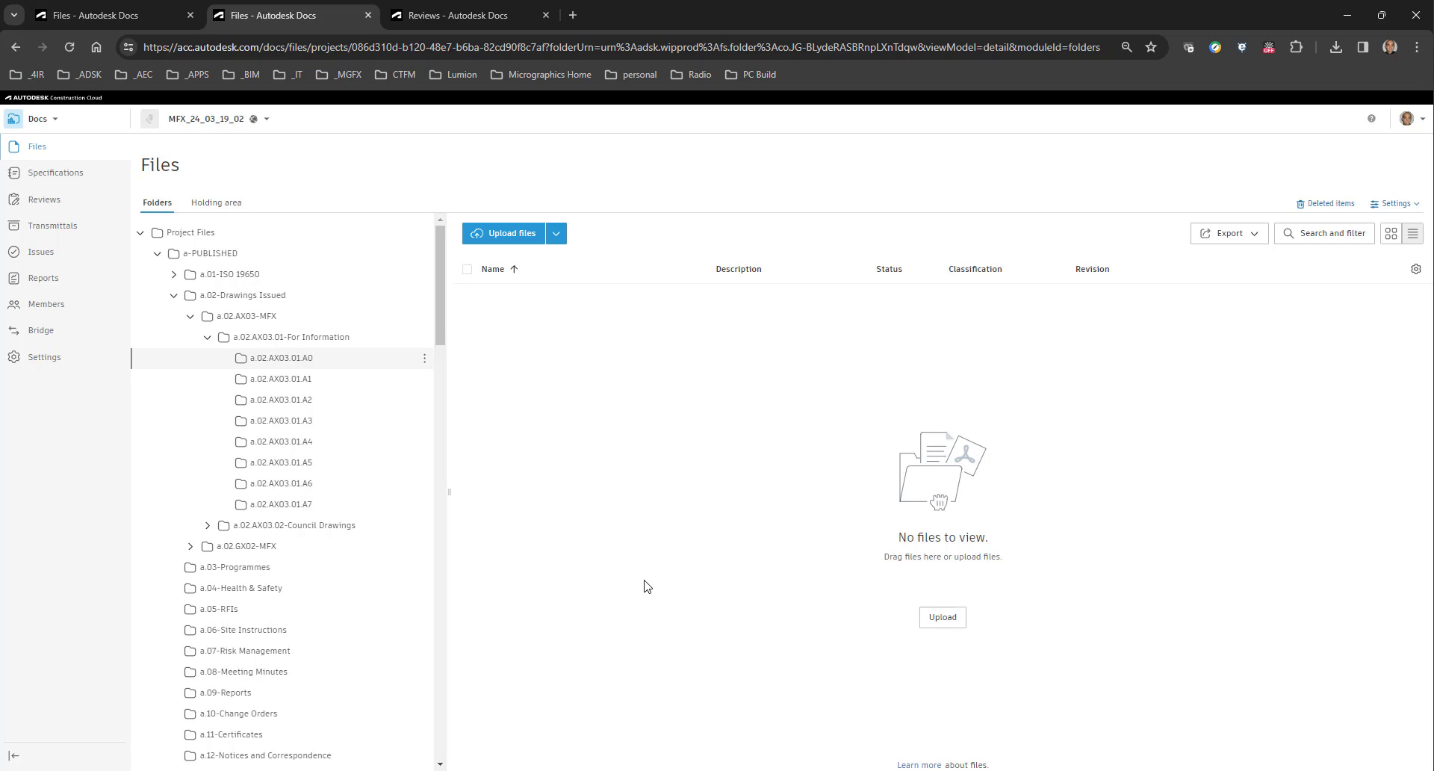
Return to the draft approval workflow, check its completion actions and attribute updates, and finalize it.
click(437, 15)
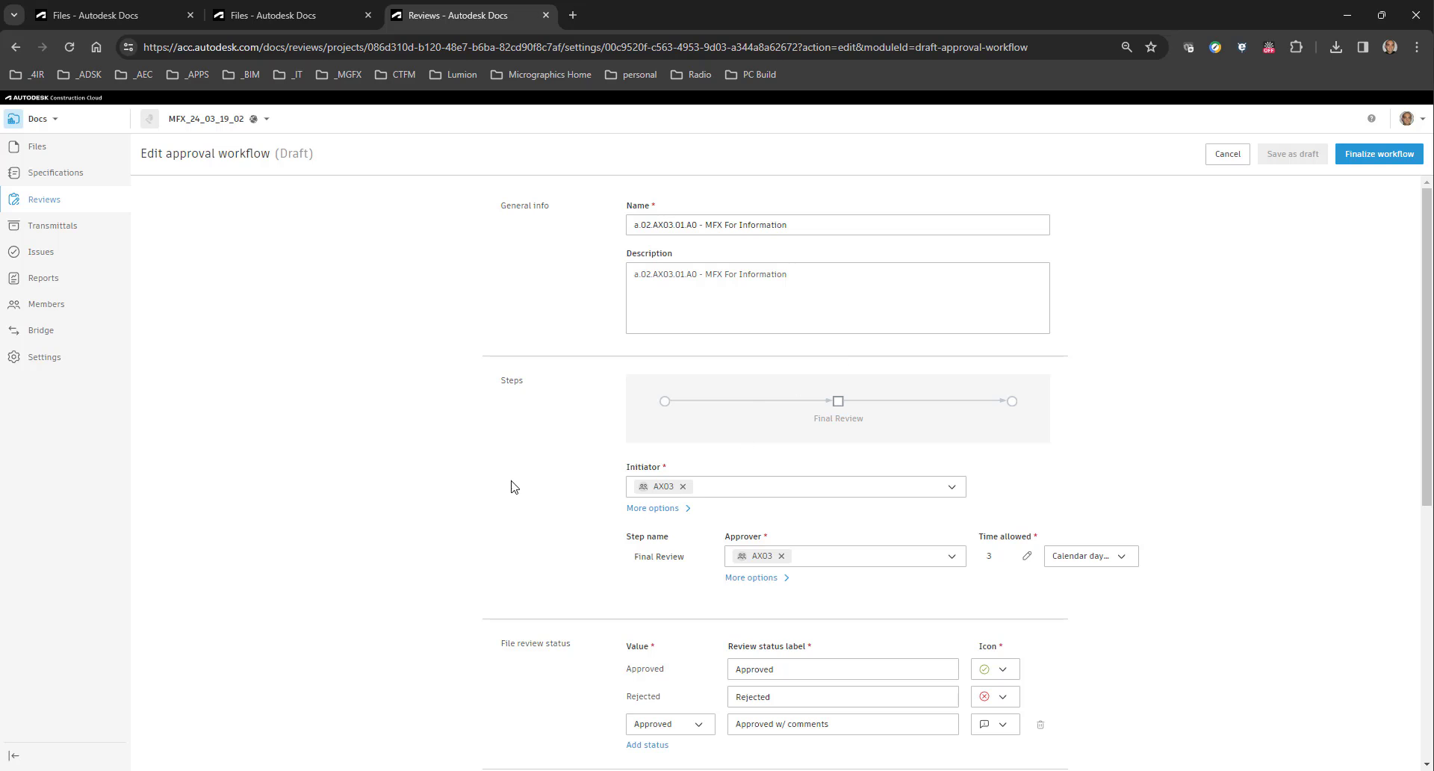
scroll(513, 460, down, 6)
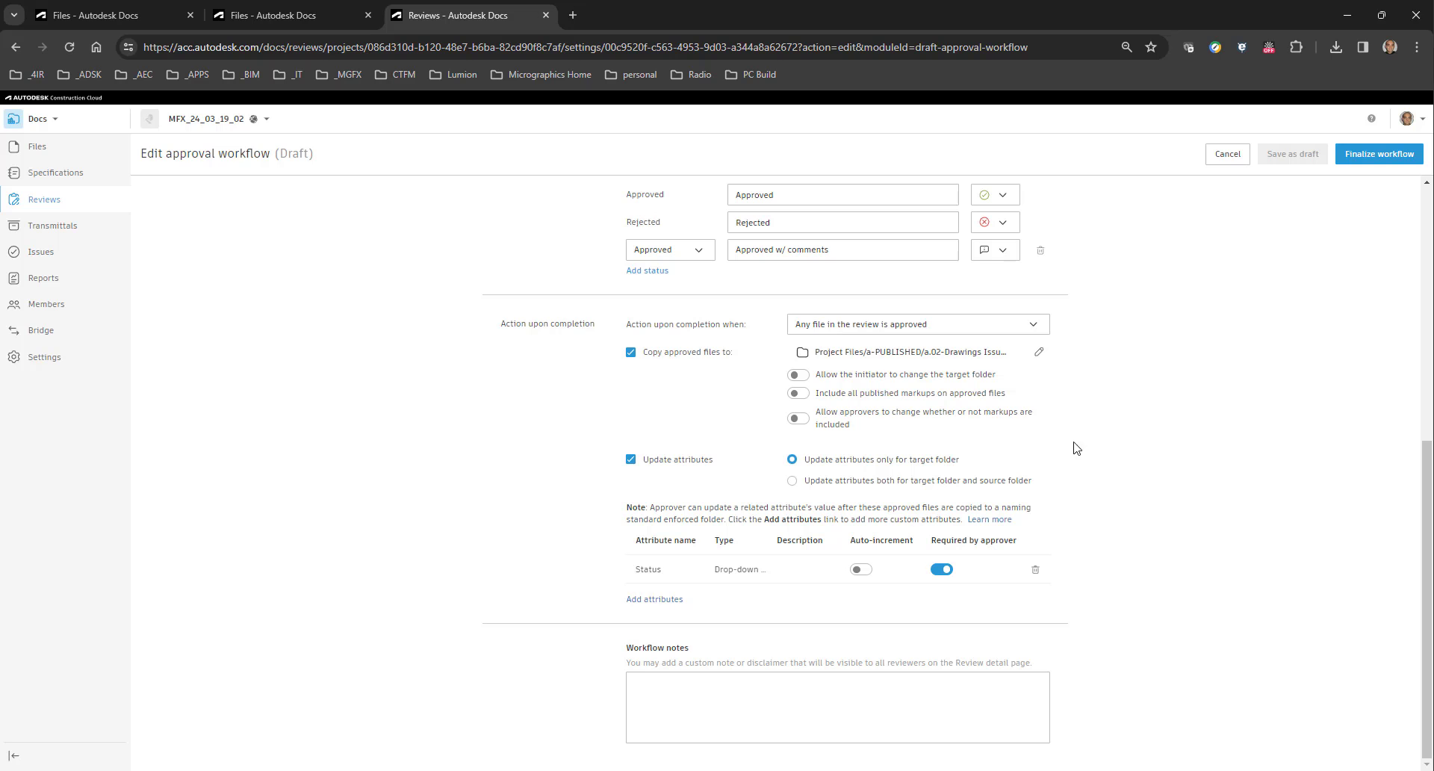
click(1376, 159)
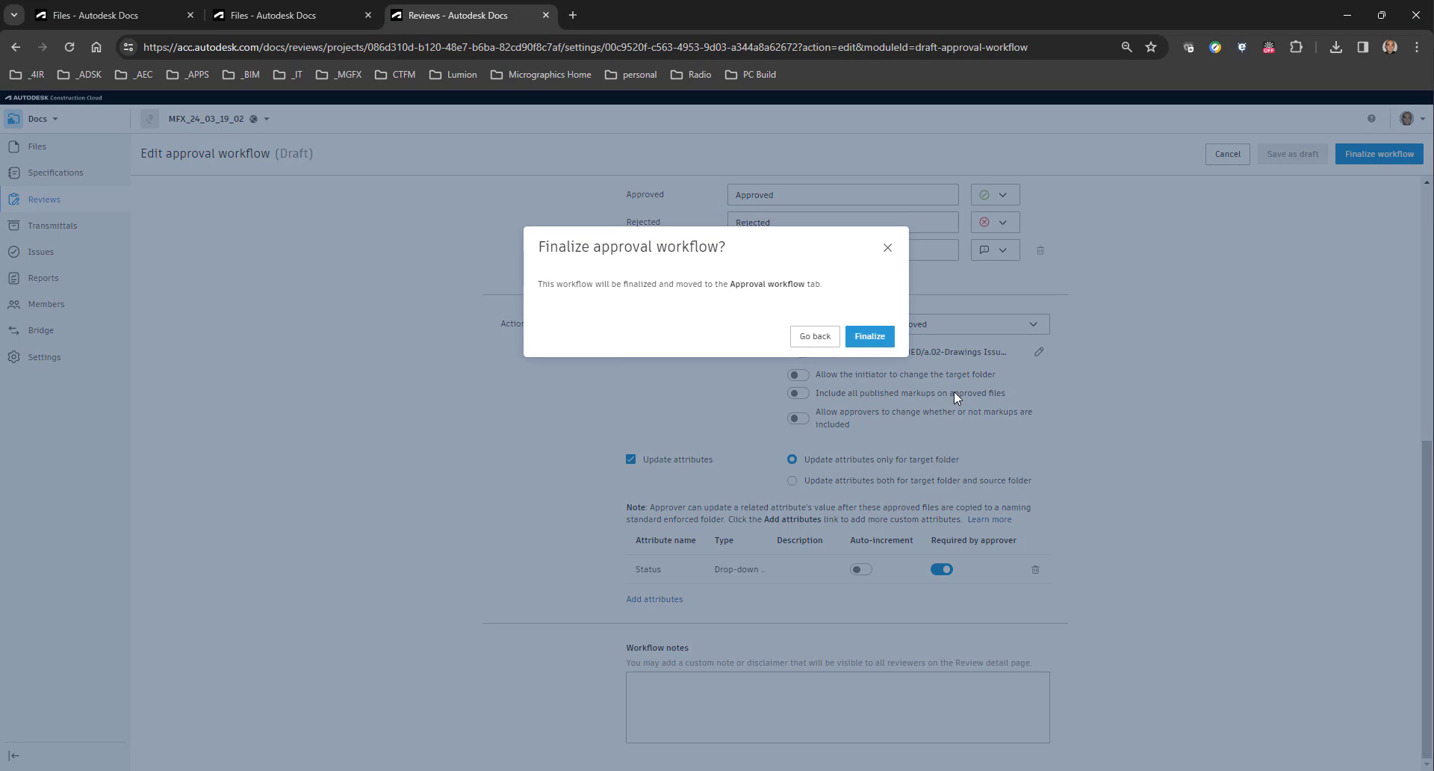
click(864, 340)
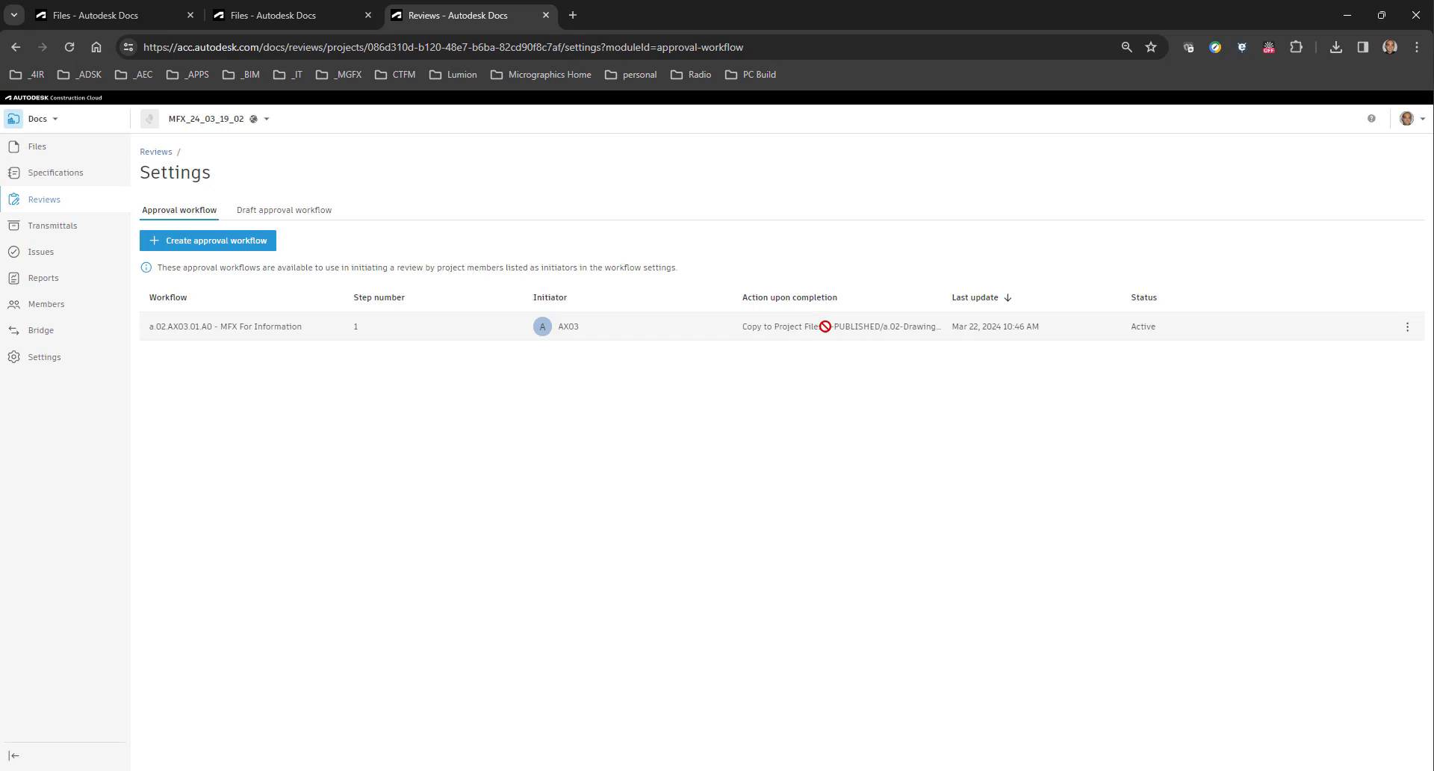
Select the model MFX001-MFX-XX-XX-M3-A-00002.rvt in c-SHARED/c.AX03-MFX and start submitting it for review.
click(298, 17)
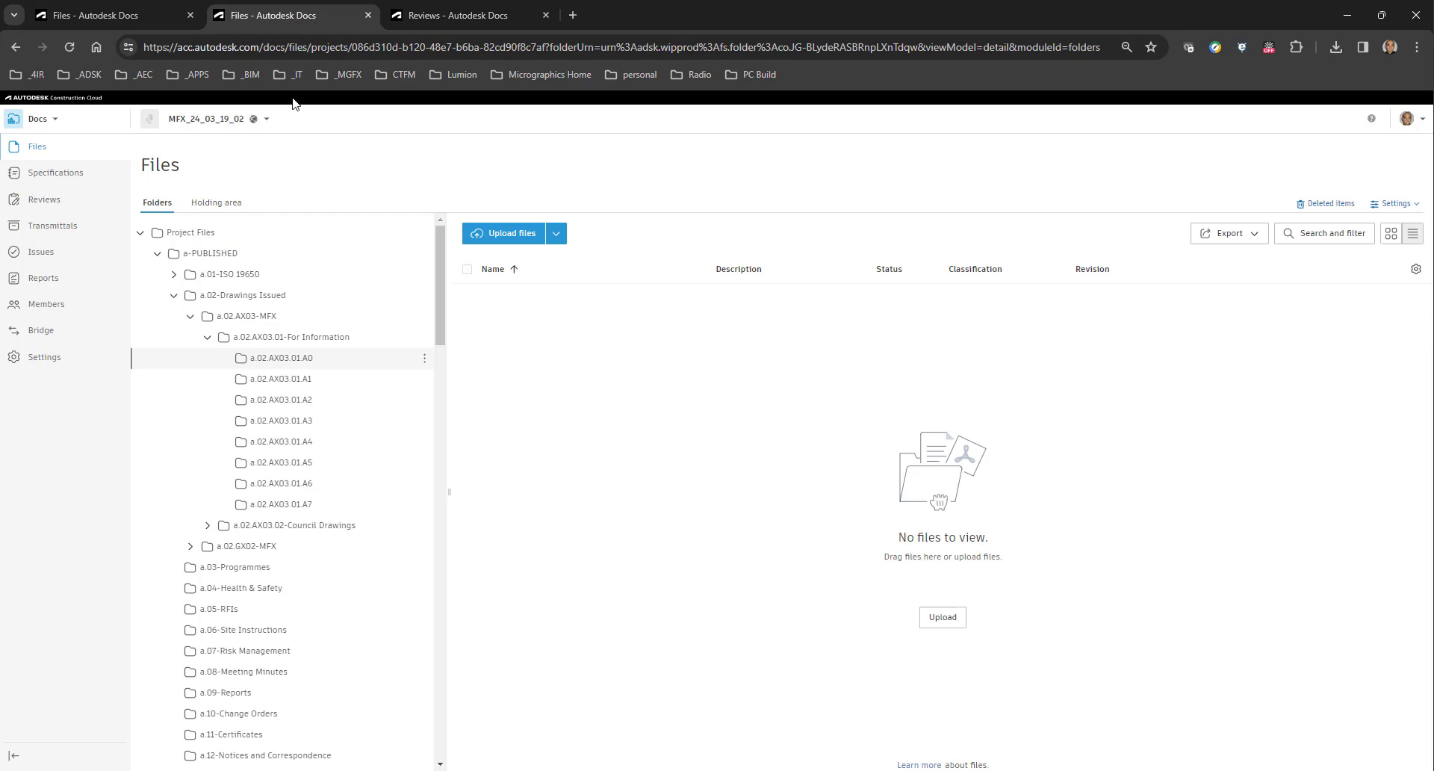
scroll(317, 502, down, 20)
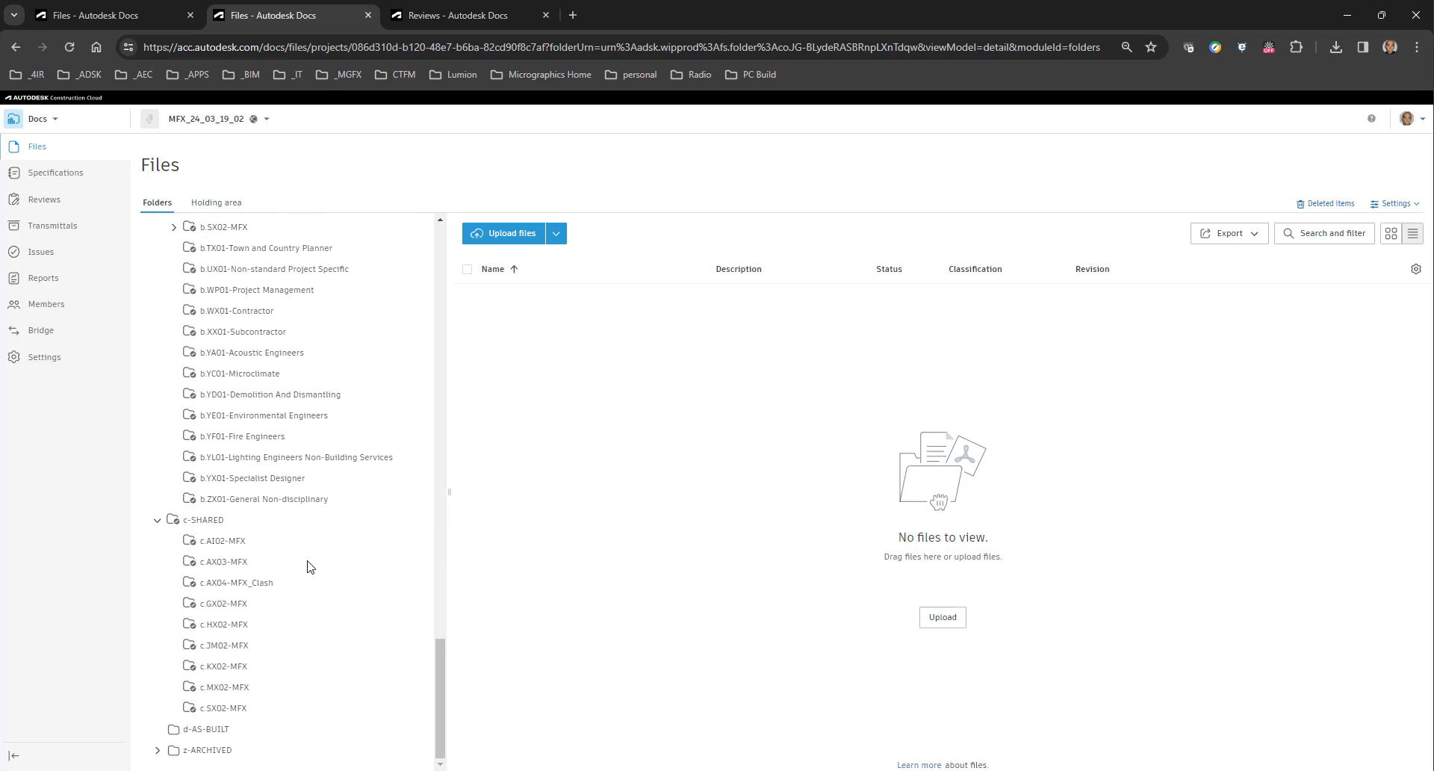
click(247, 568)
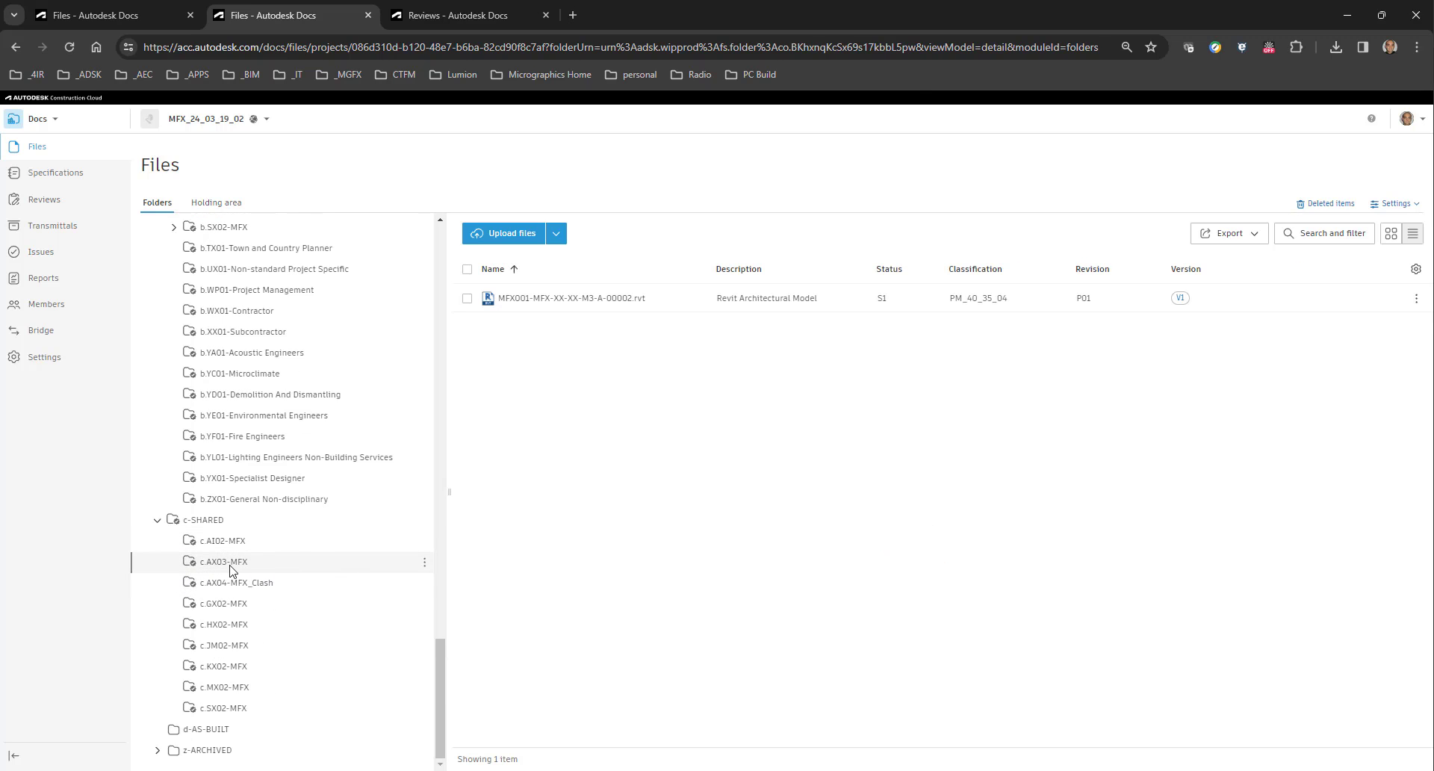
click(468, 299)
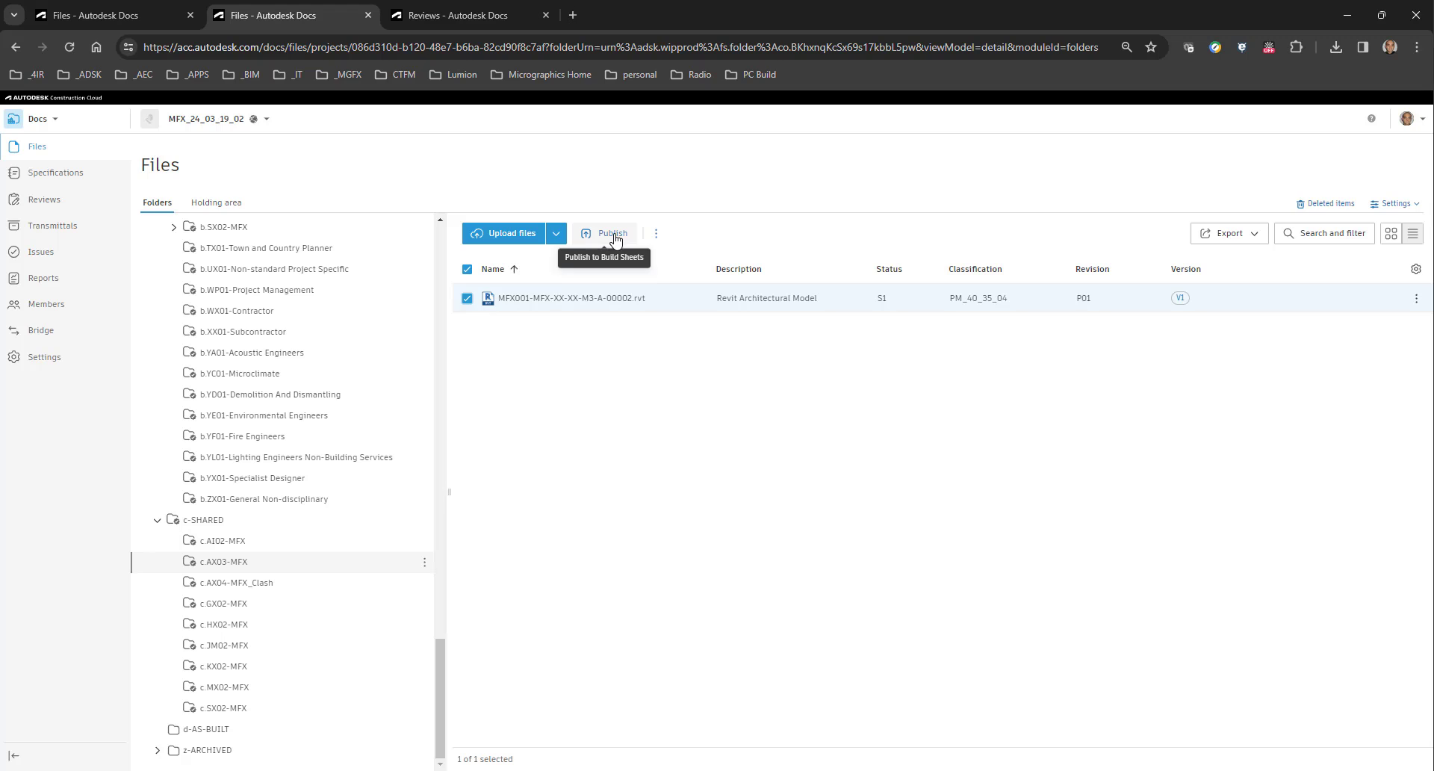
click(659, 235)
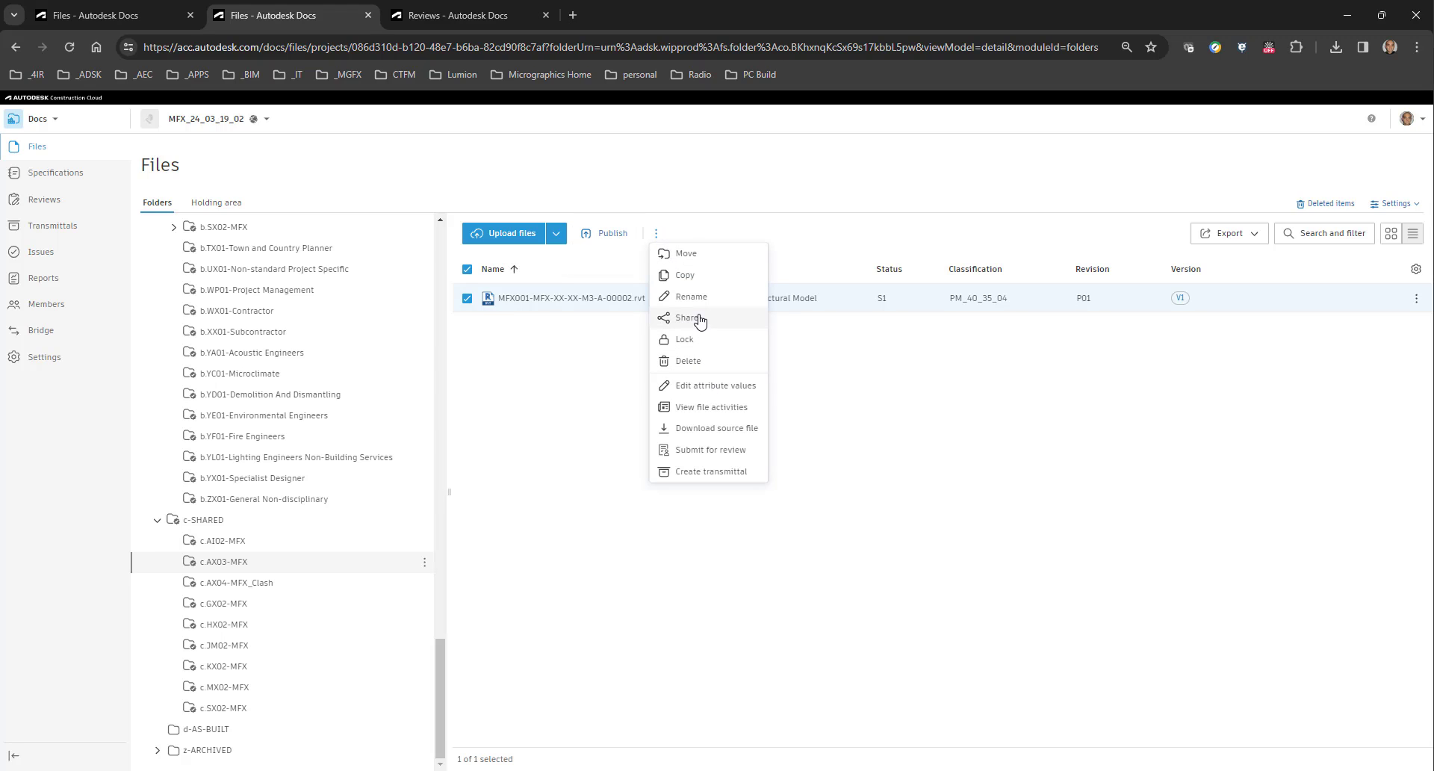
click(706, 455)
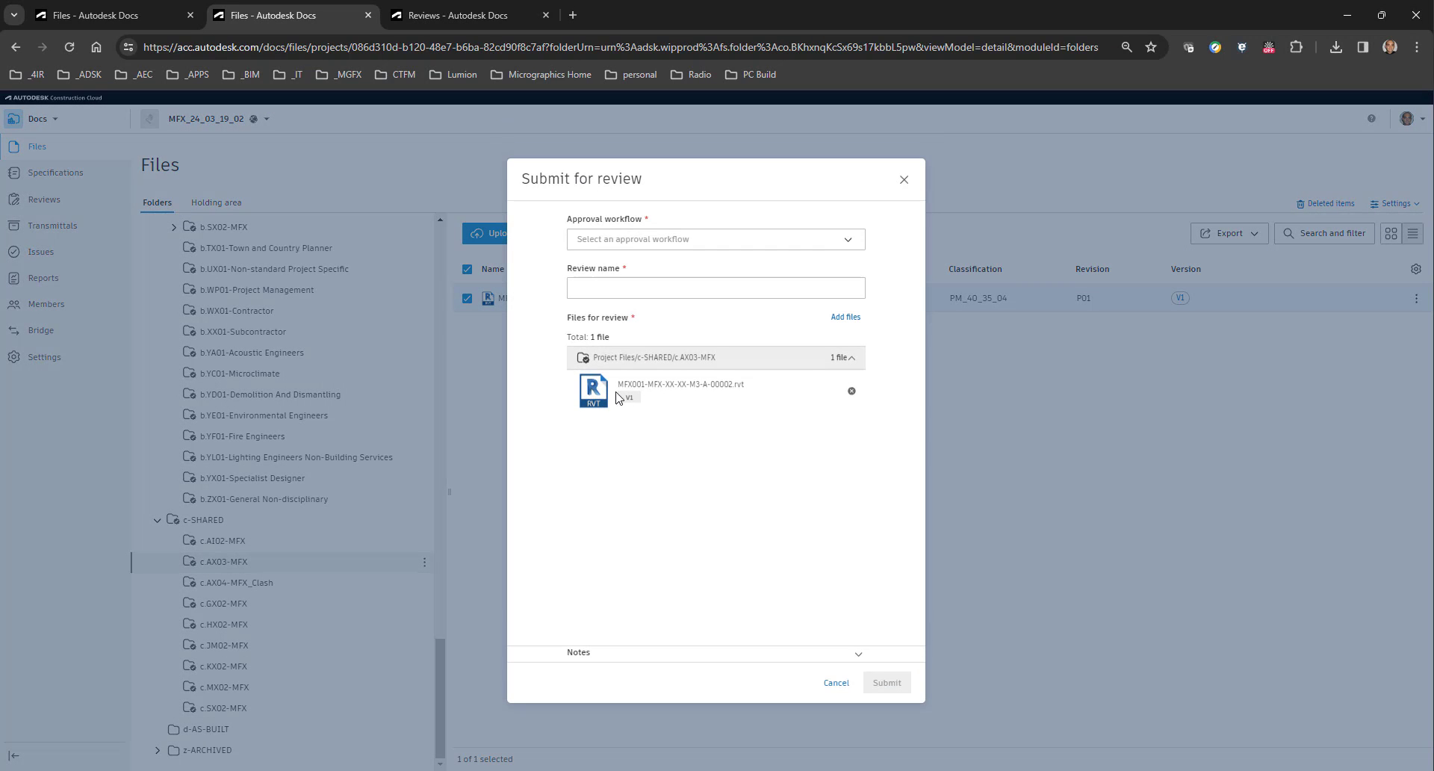
Submit the review with workflow "a.02.AX03.01.A0 - MFX For Information" and review name 20240322, and send the e-mail notification to the reviewers.
click(667, 237)
click(631, 265)
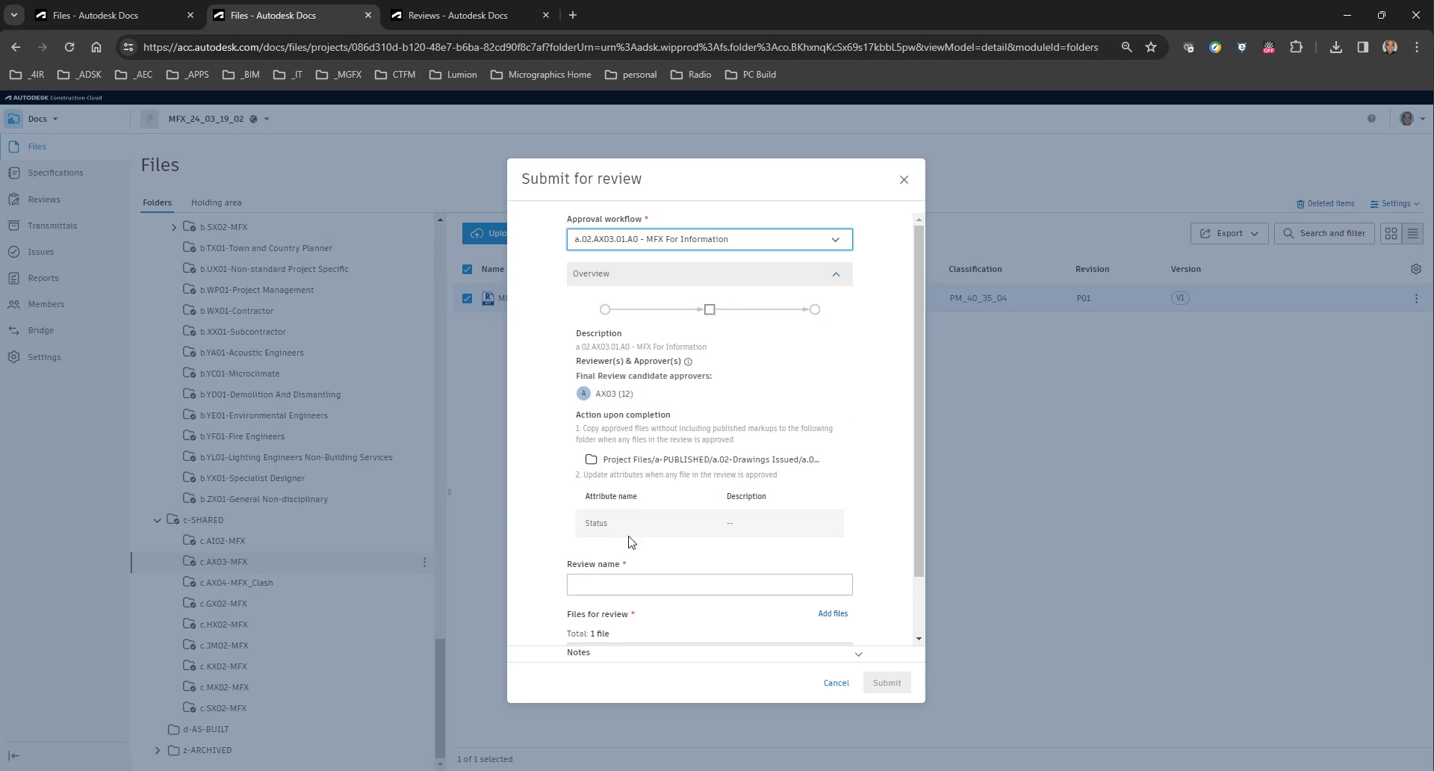
scroll(620, 467, down, 1)
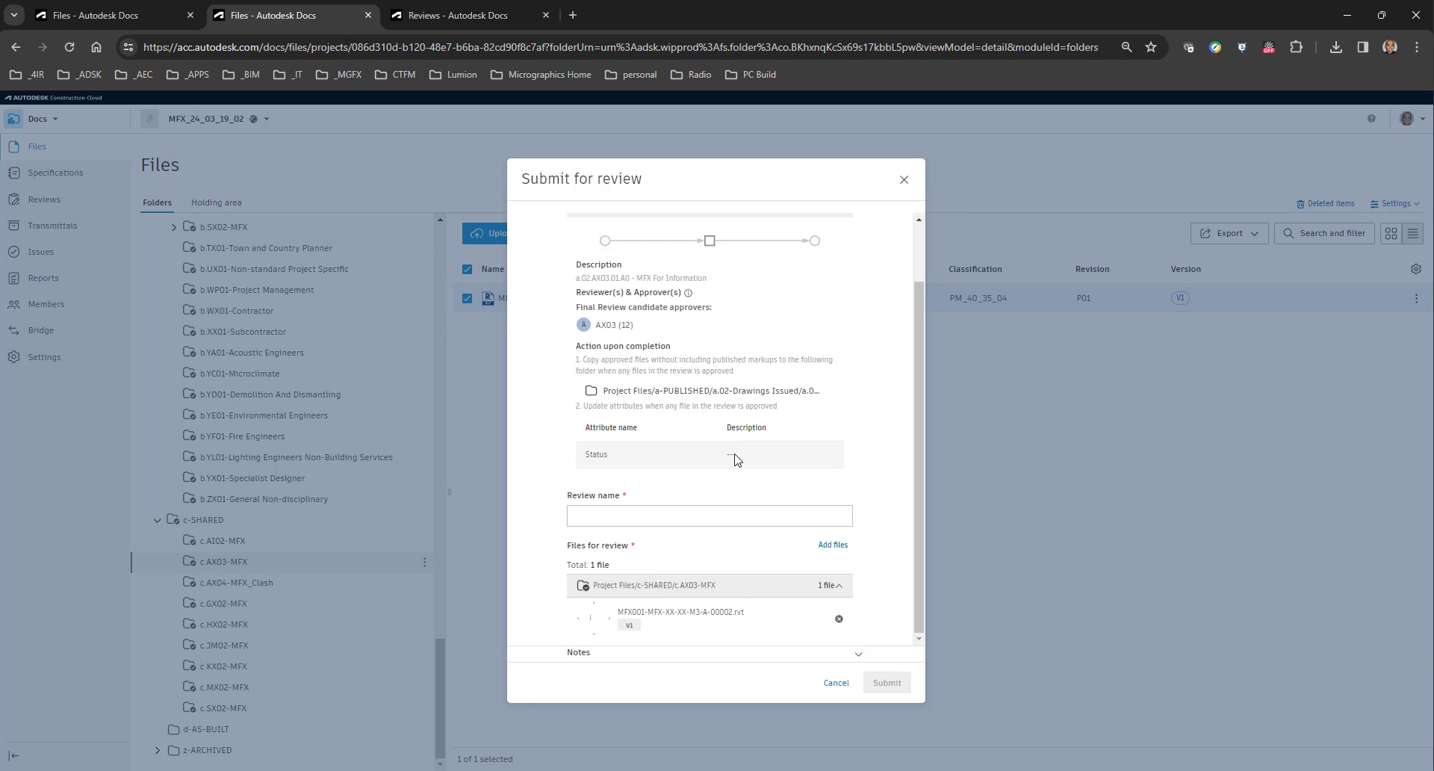
click(607, 514)
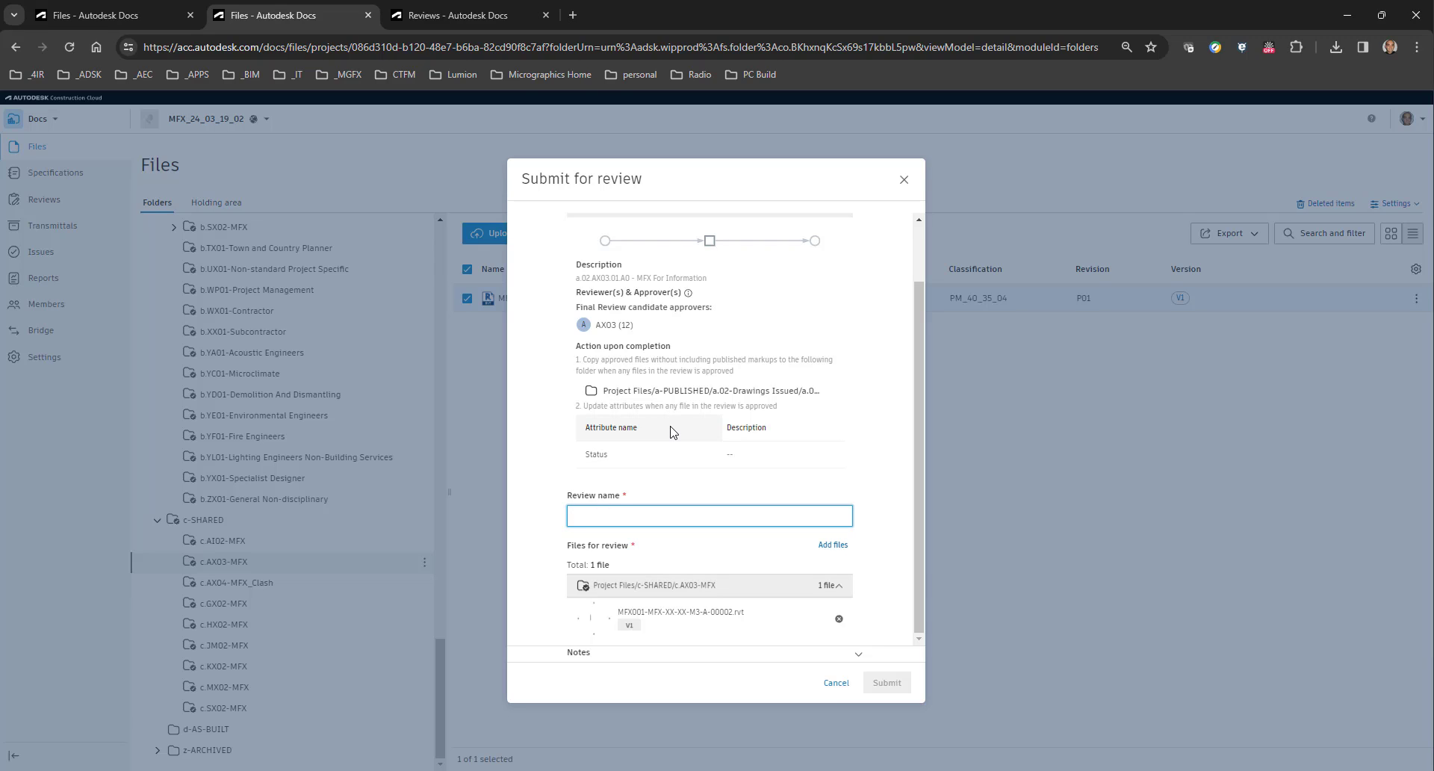
text(20240322)
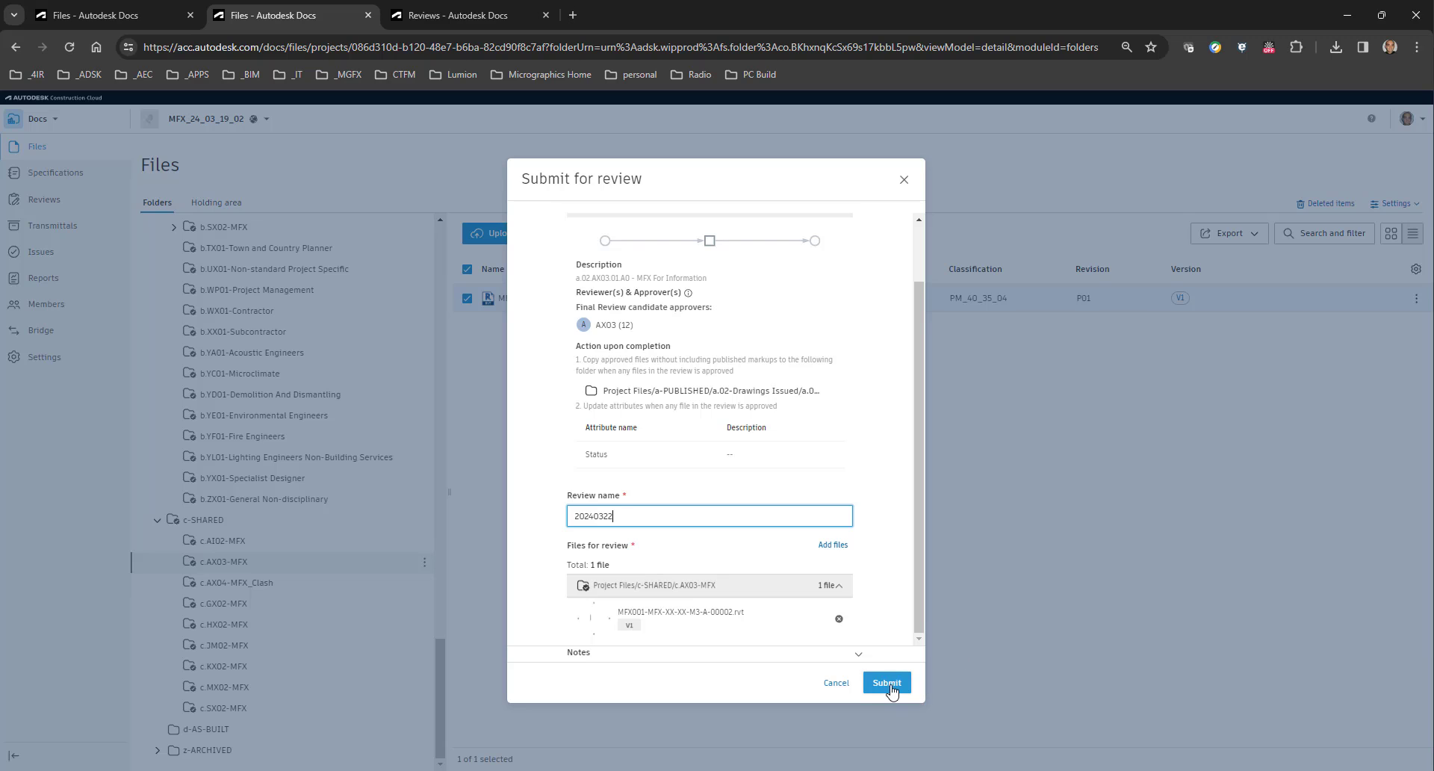
click(858, 654)
click(886, 682)
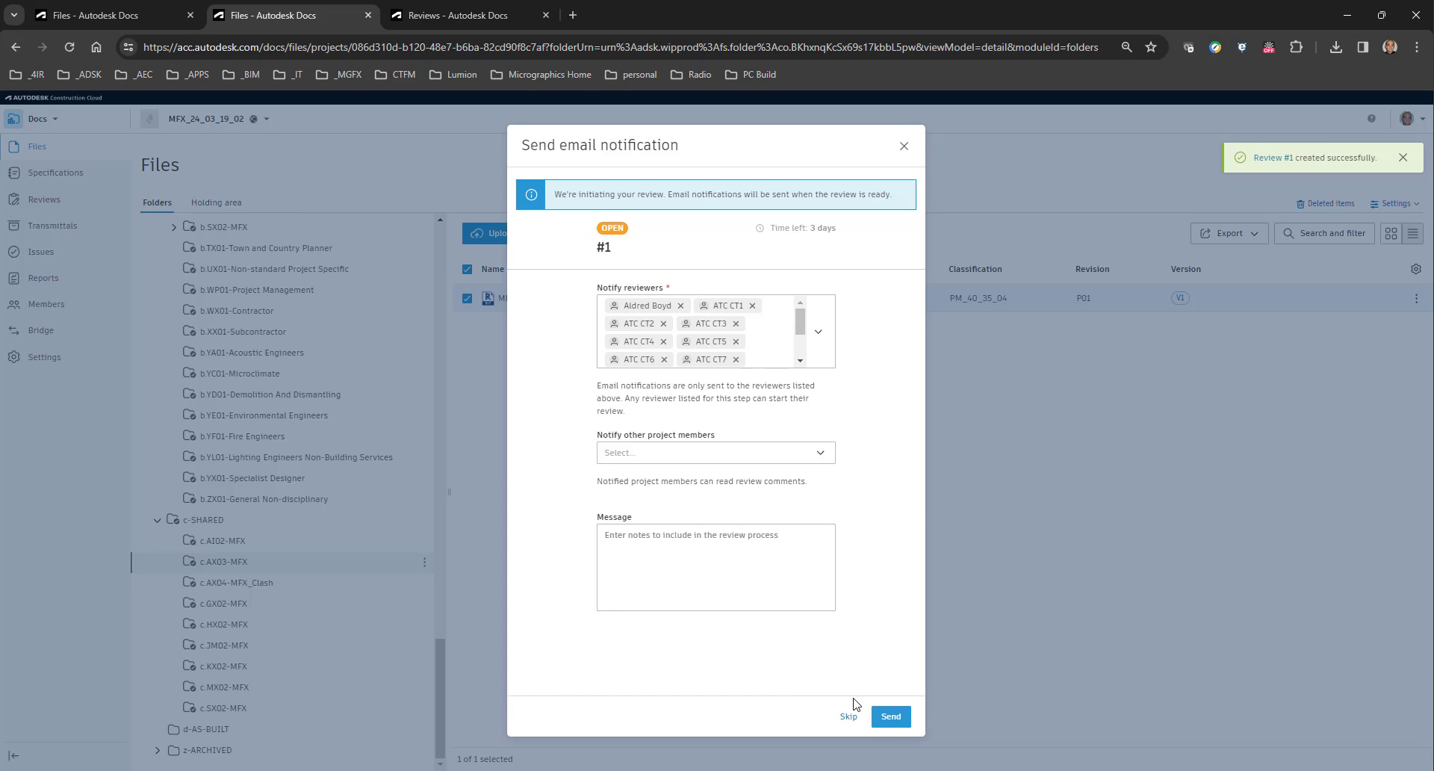
click(893, 717)
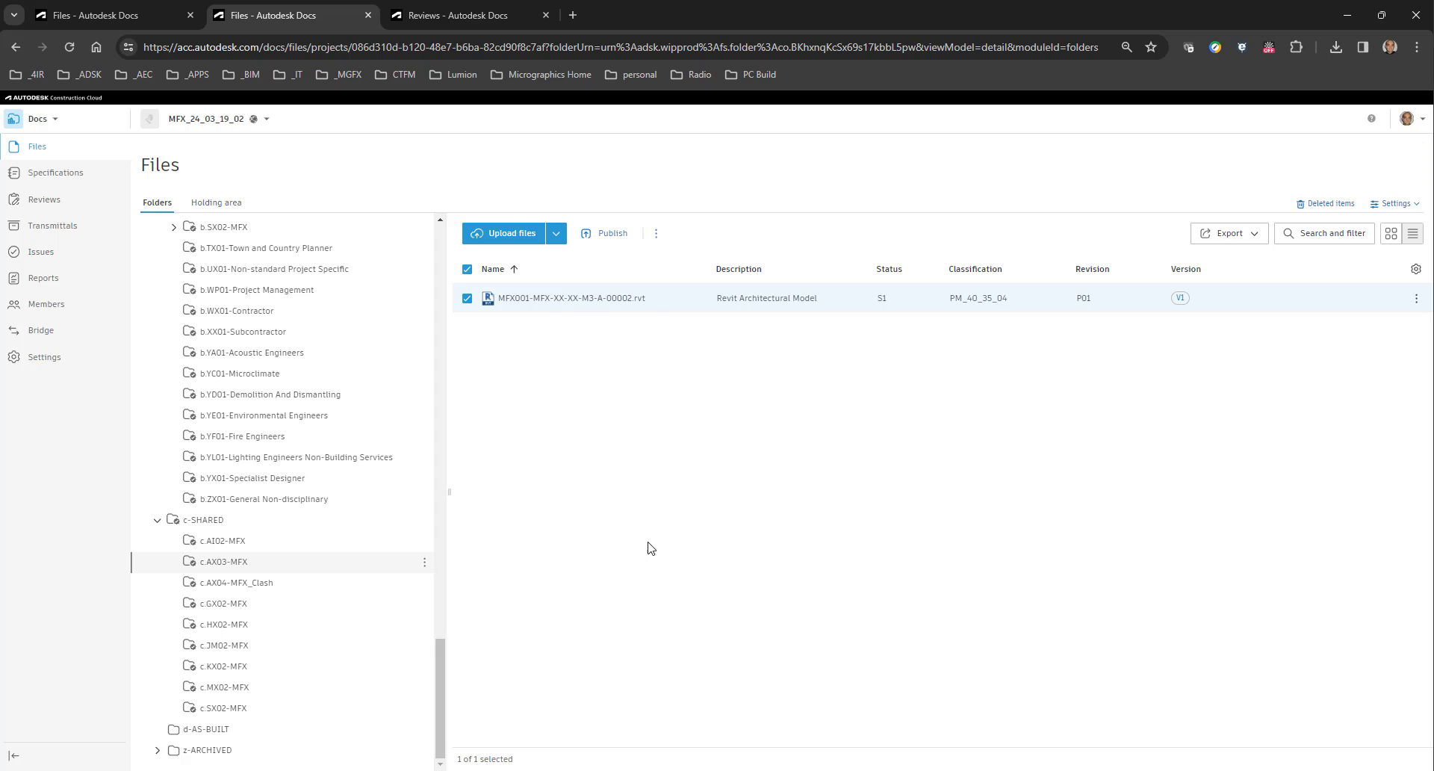
Open review 20240322 in the project's reviews and start its Final Review step.
click(53, 209)
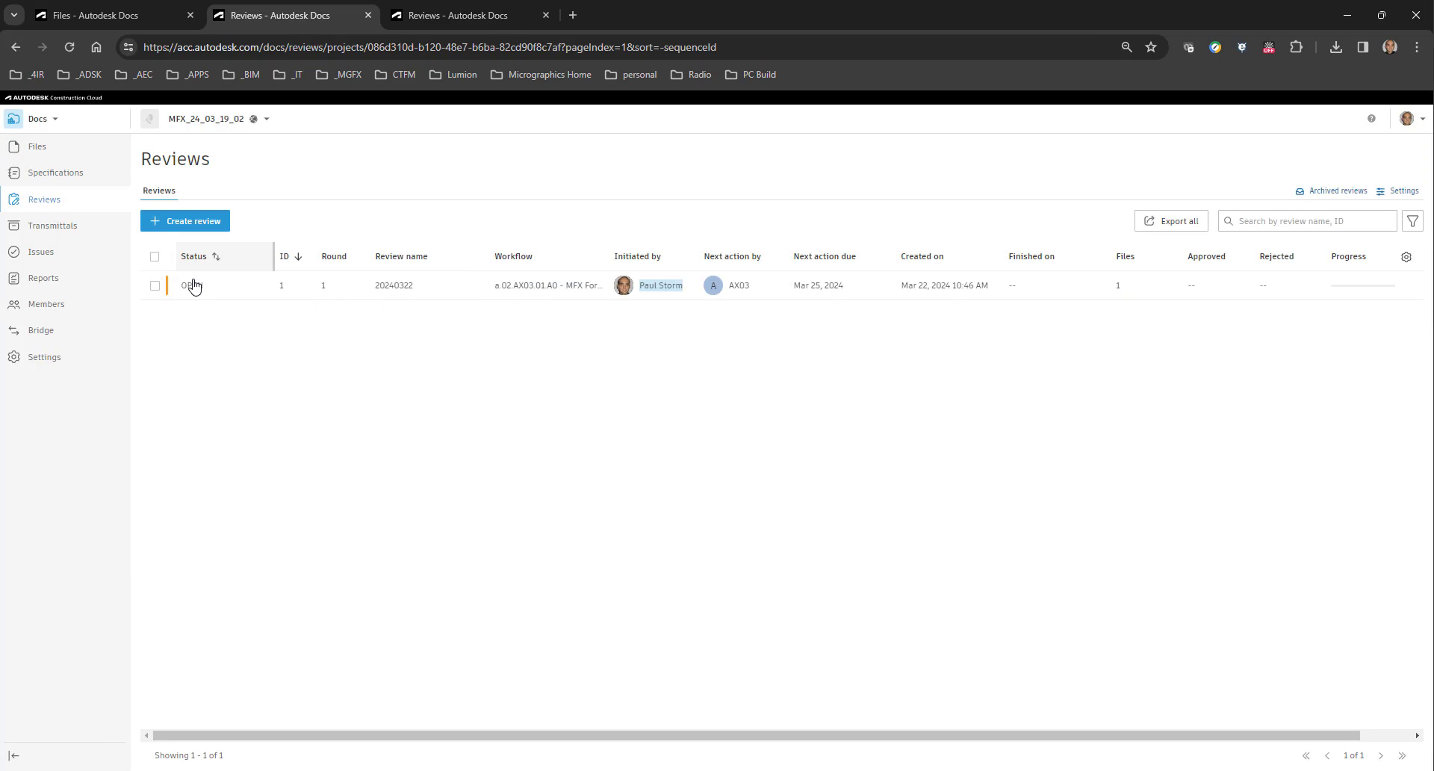
click(193, 286)
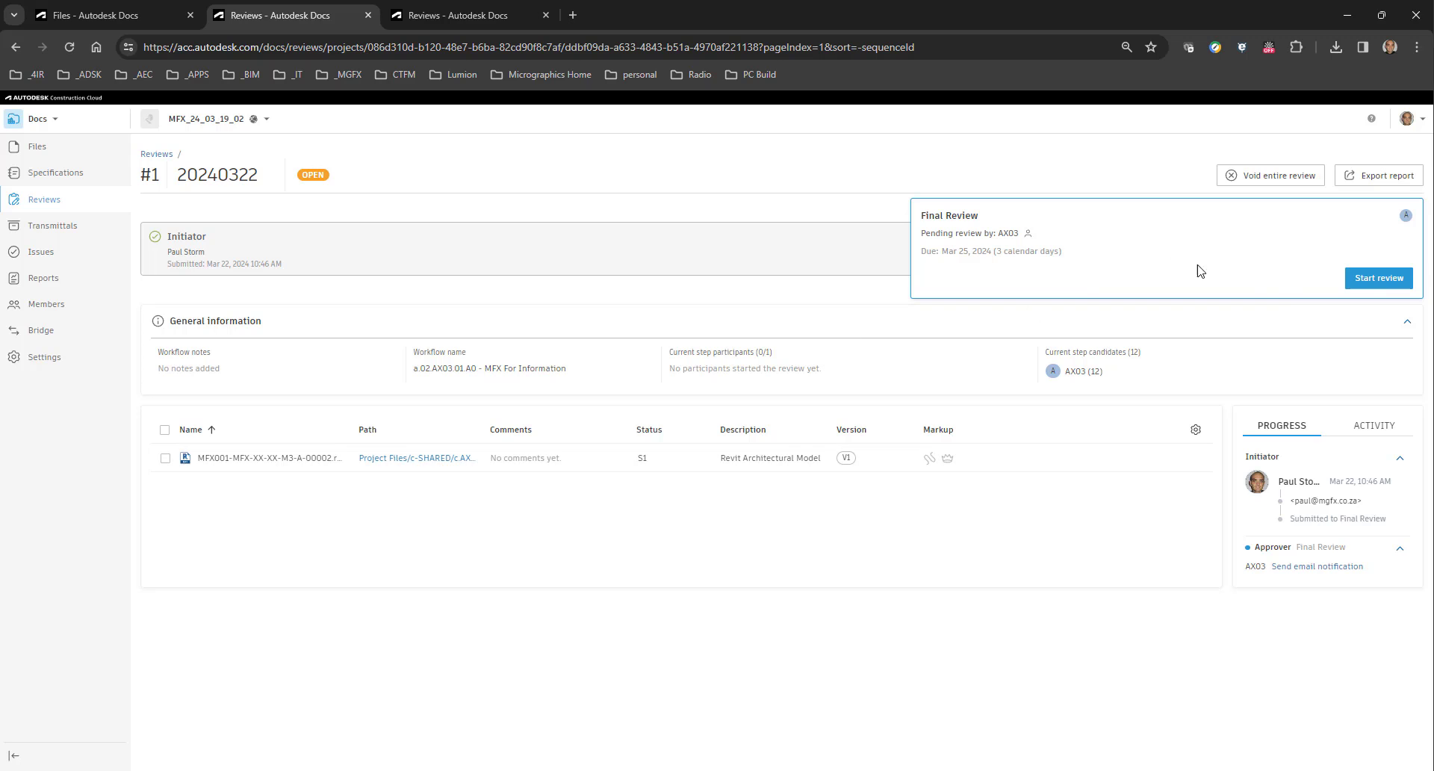
click(1378, 278)
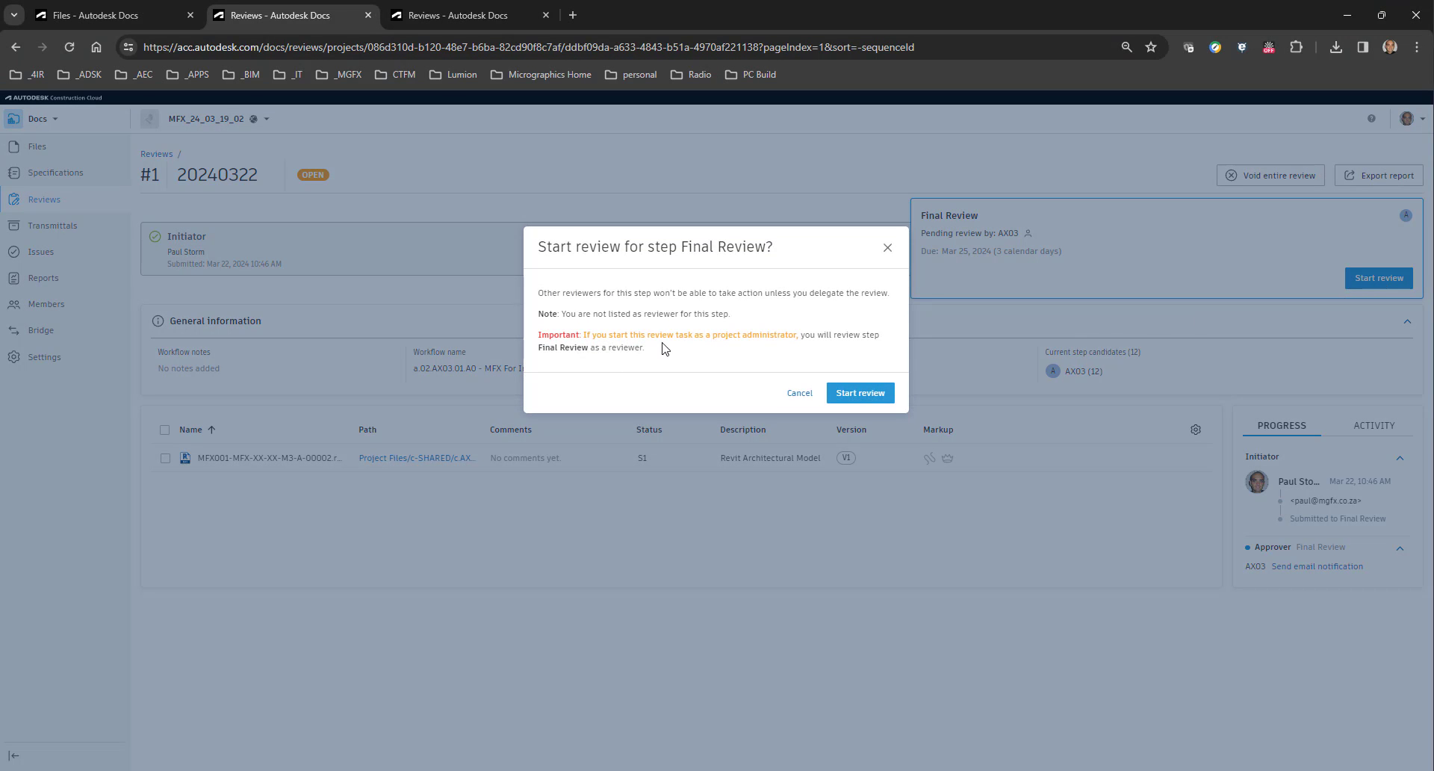
click(852, 396)
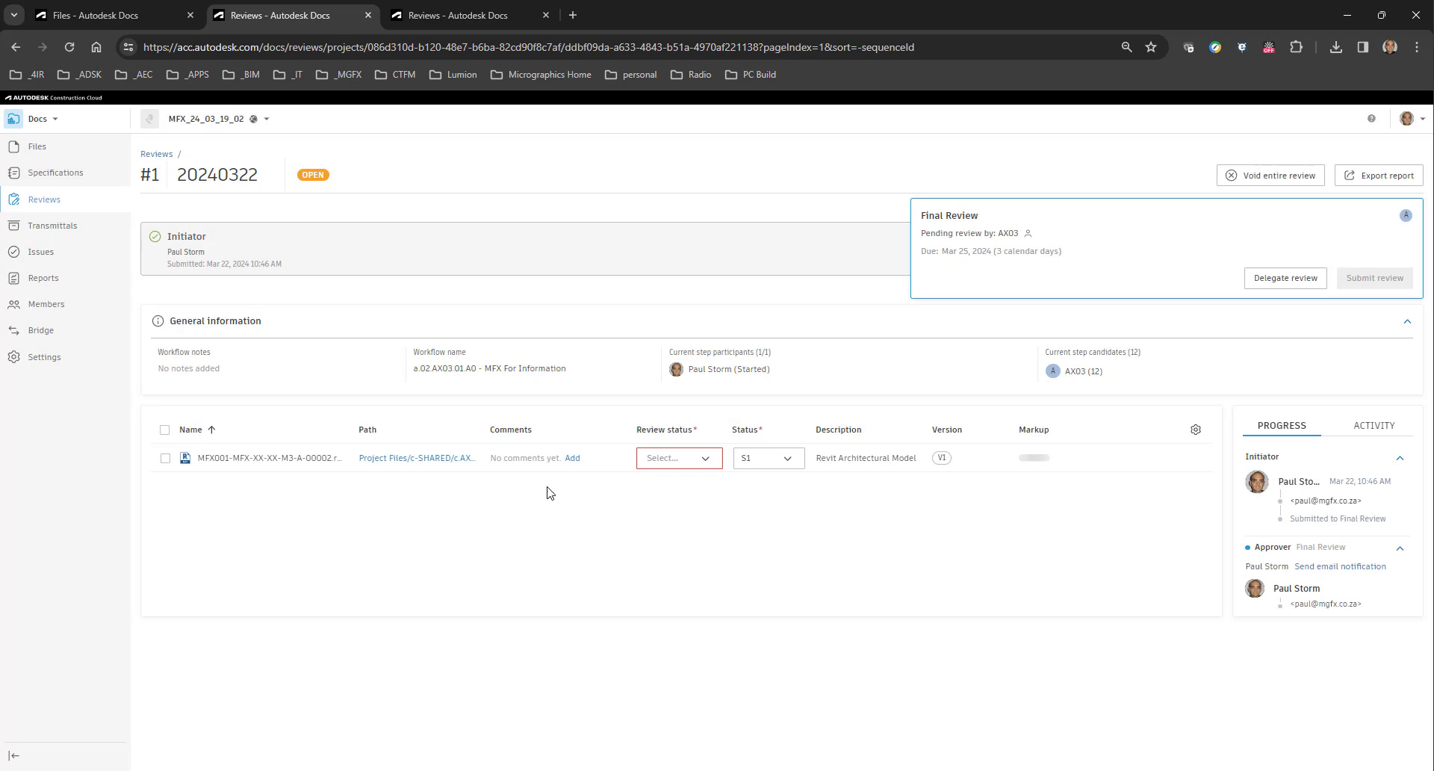
Mark the model's review status as Approved and submit the final review.
click(702, 458)
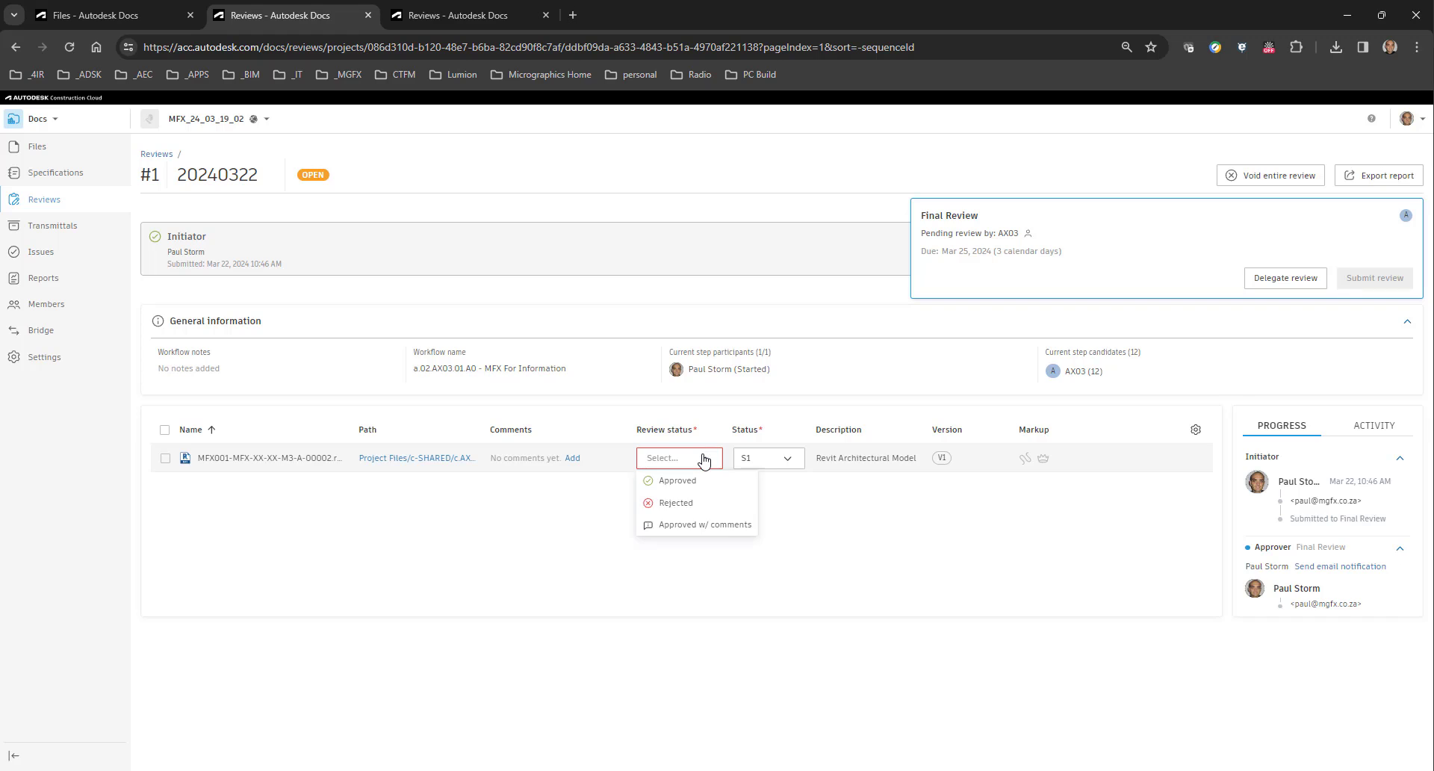
click(676, 482)
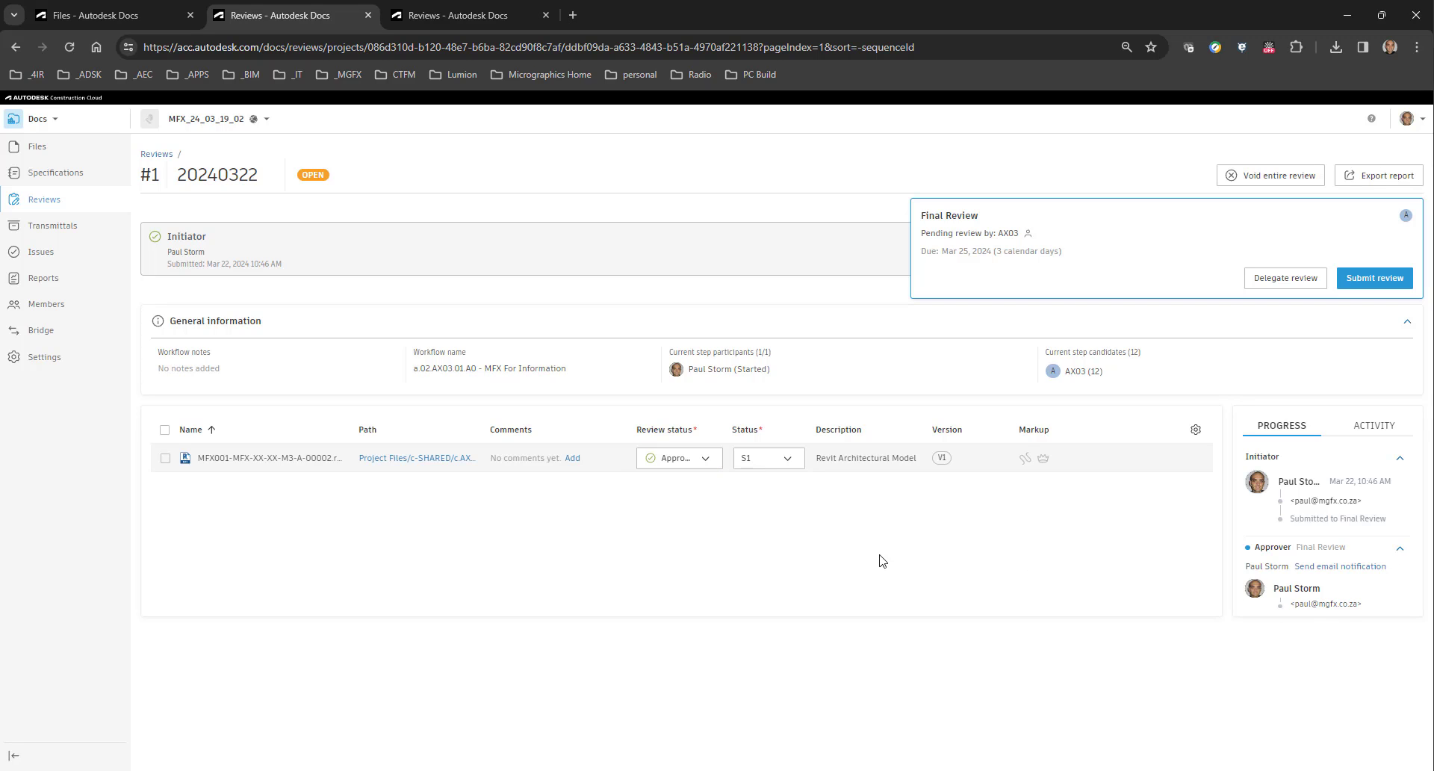
click(1364, 278)
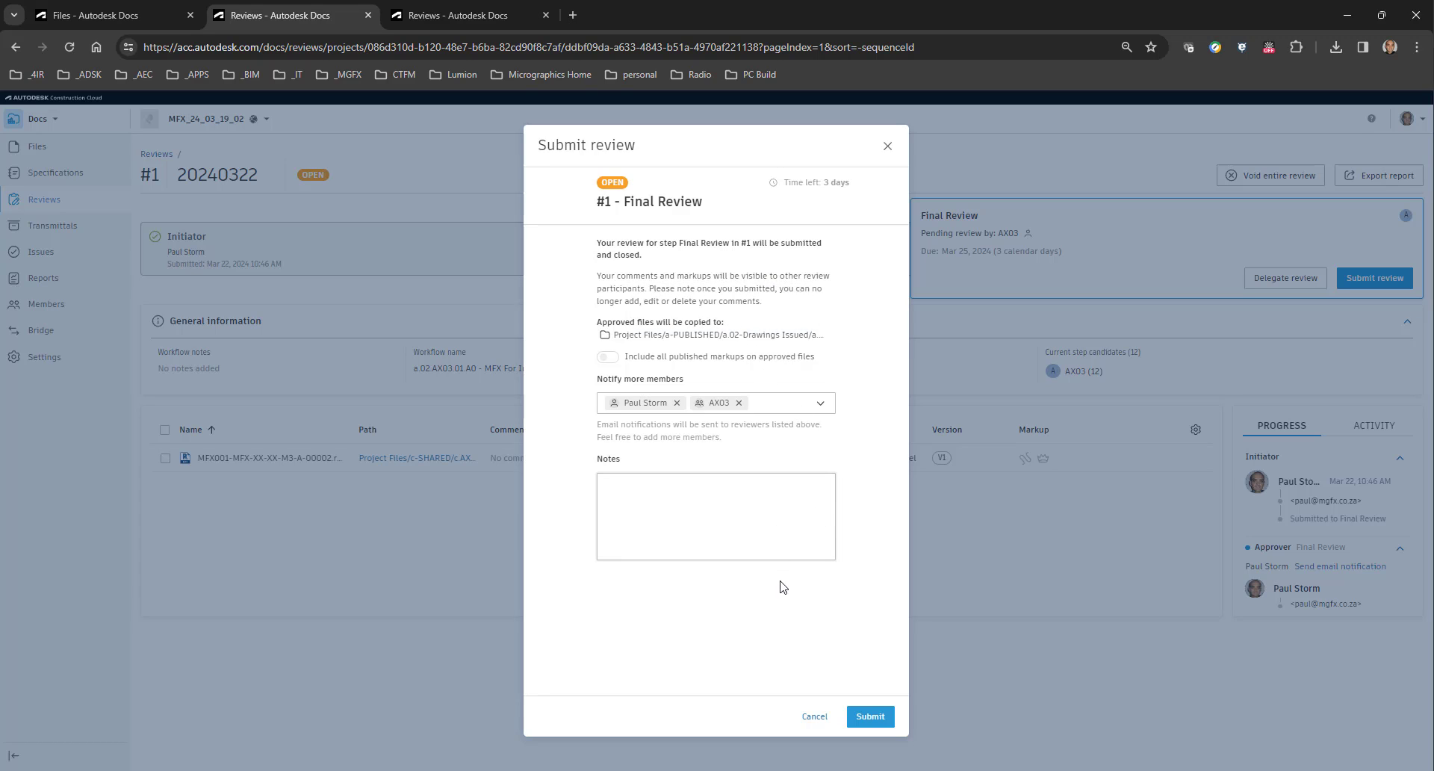
click(859, 710)
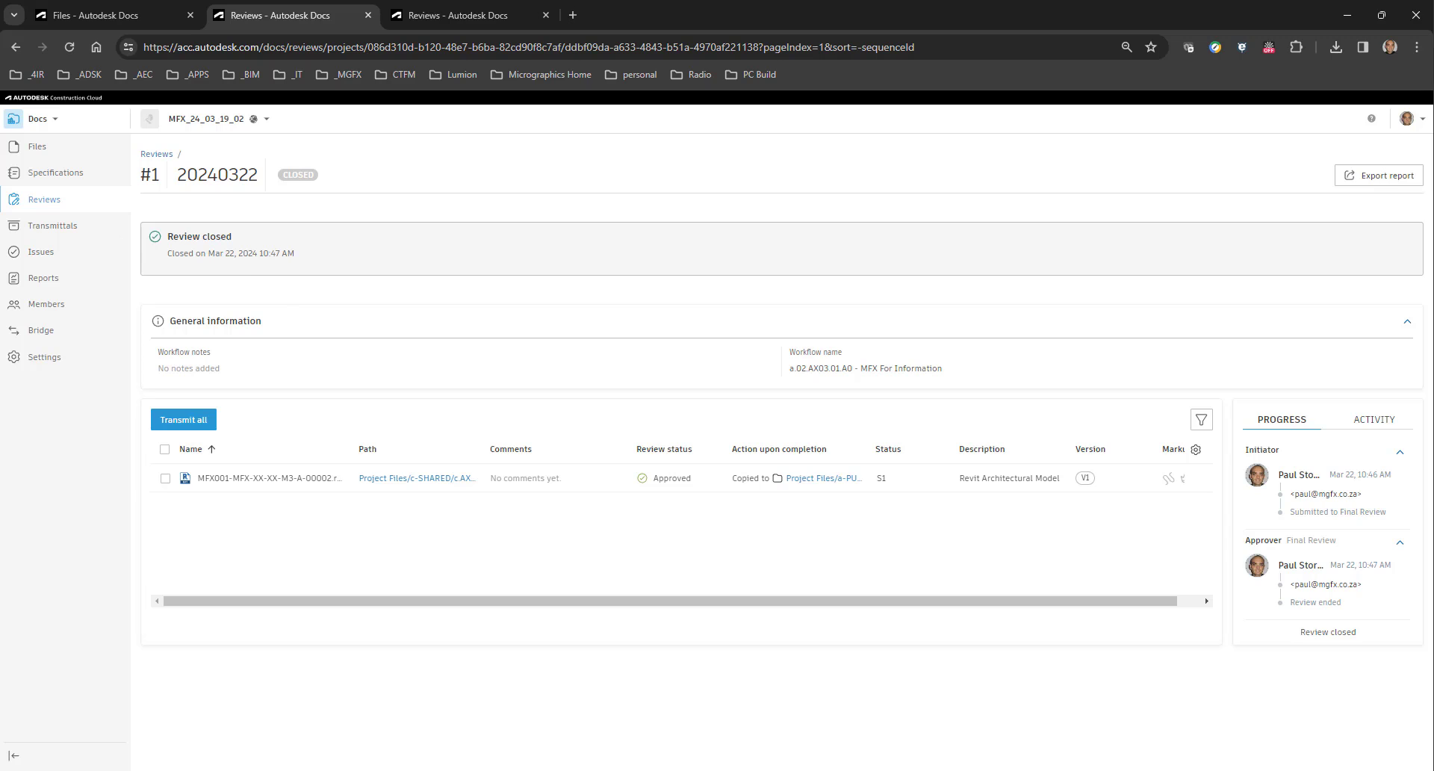
Open the folder a.02.AX03.01.A0 inside a-PUBLISHED/a.02-Drawings Issued/a.02.AX03-MFX/a.02.AX03.01-For Information in the project files.
click(37, 154)
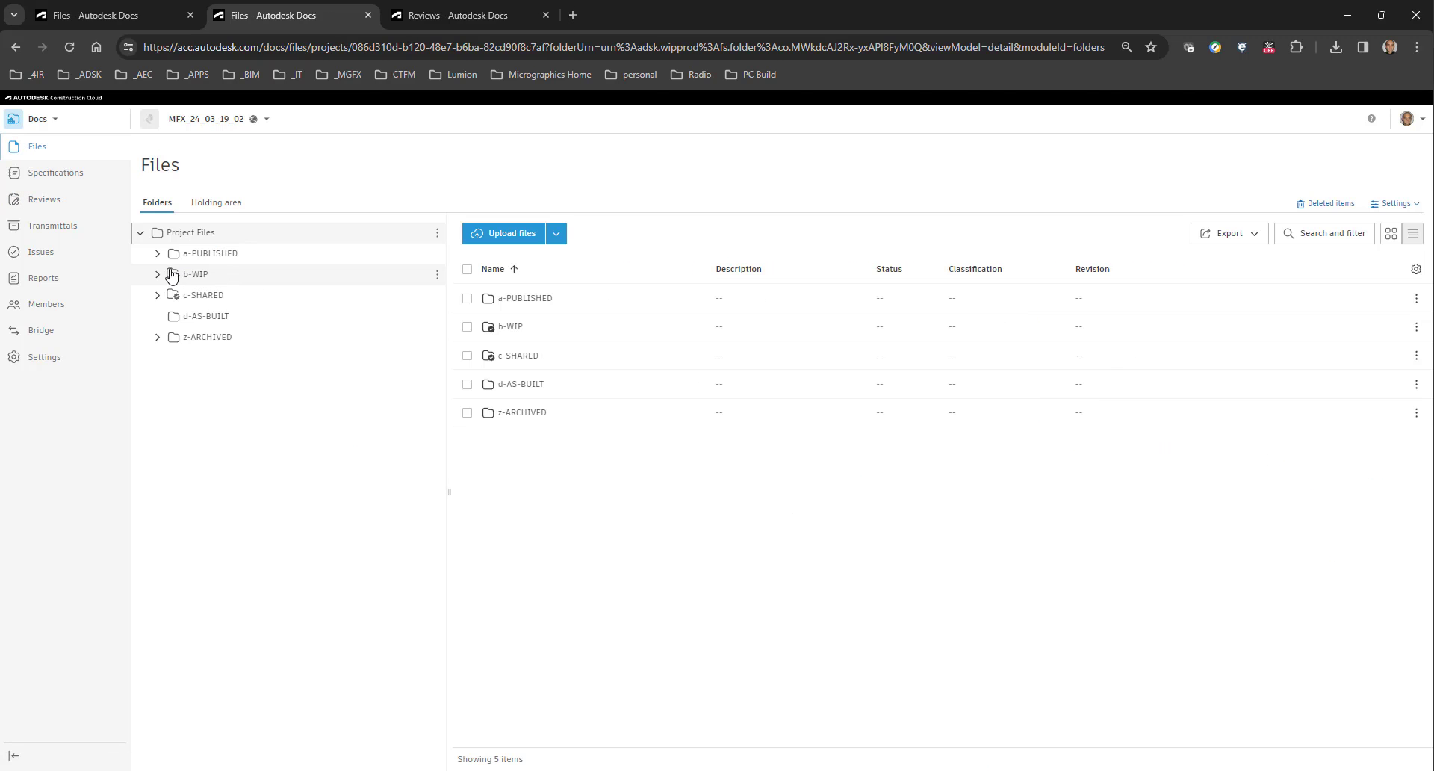
click(151, 278)
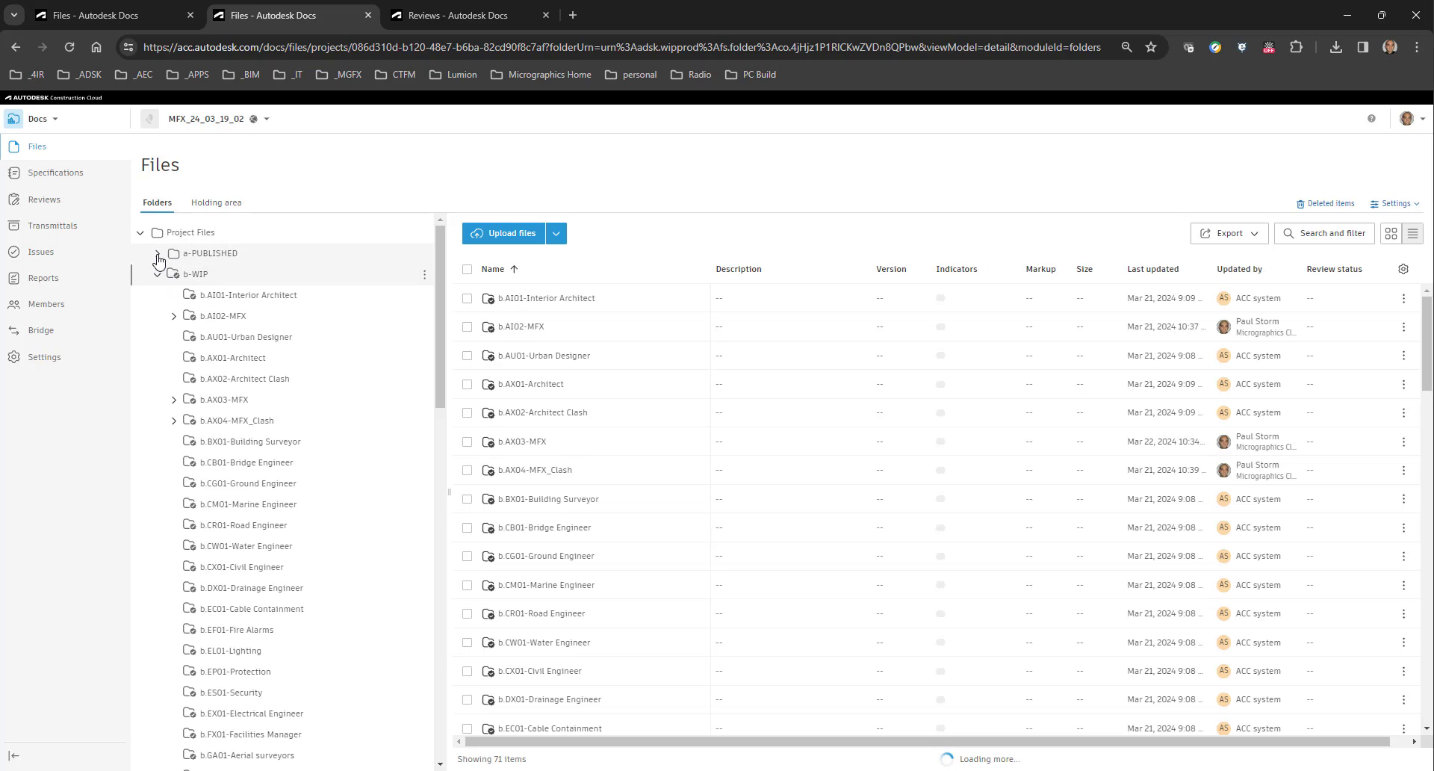
click(157, 253)
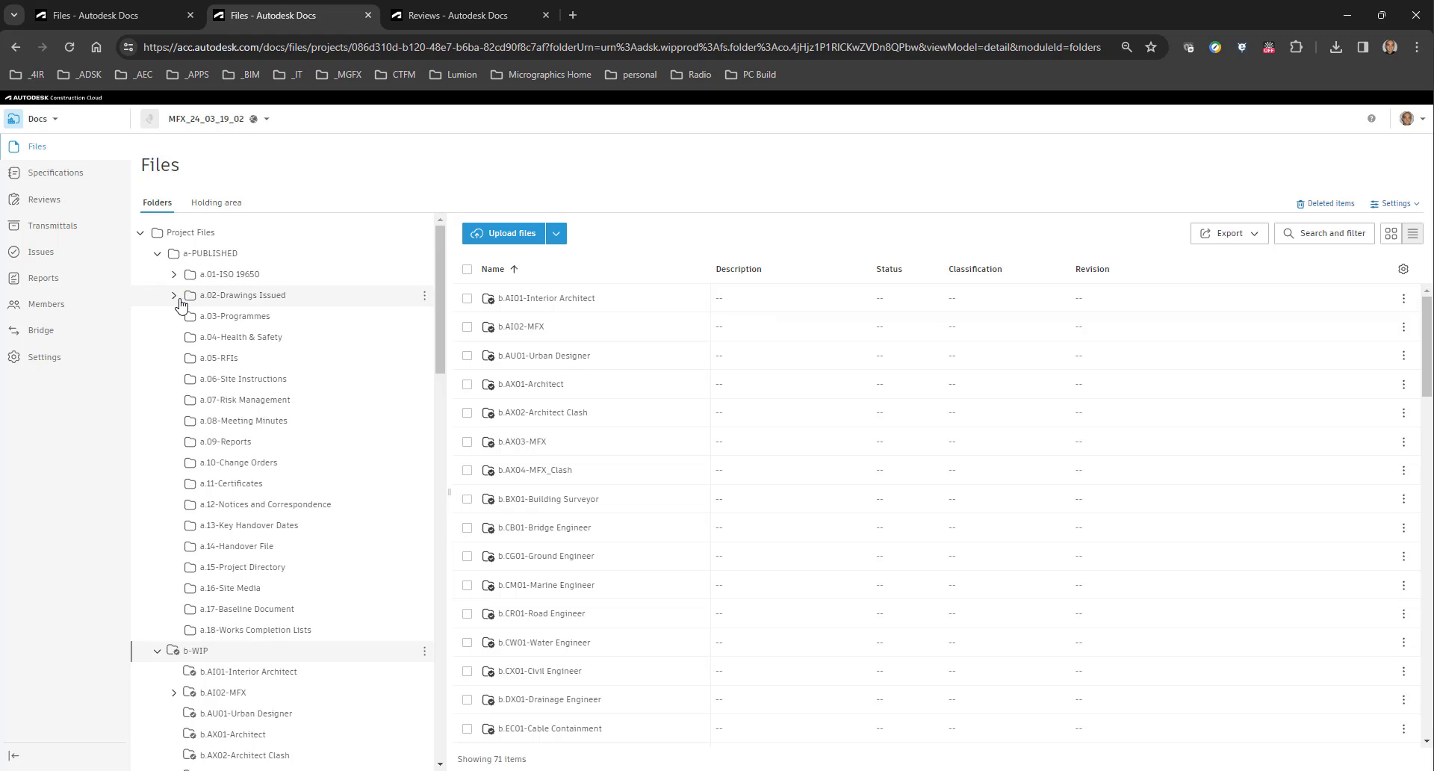
click(177, 297)
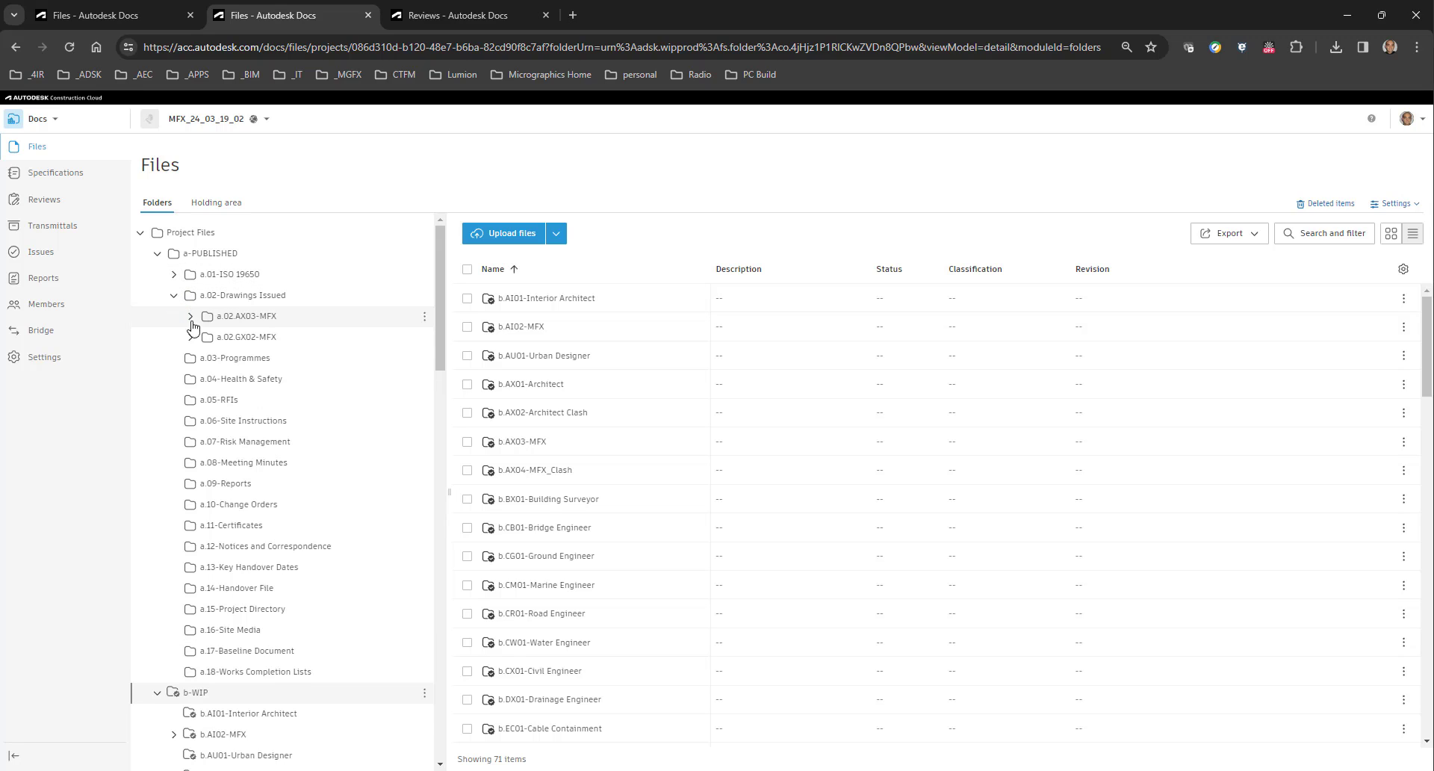
click(191, 316)
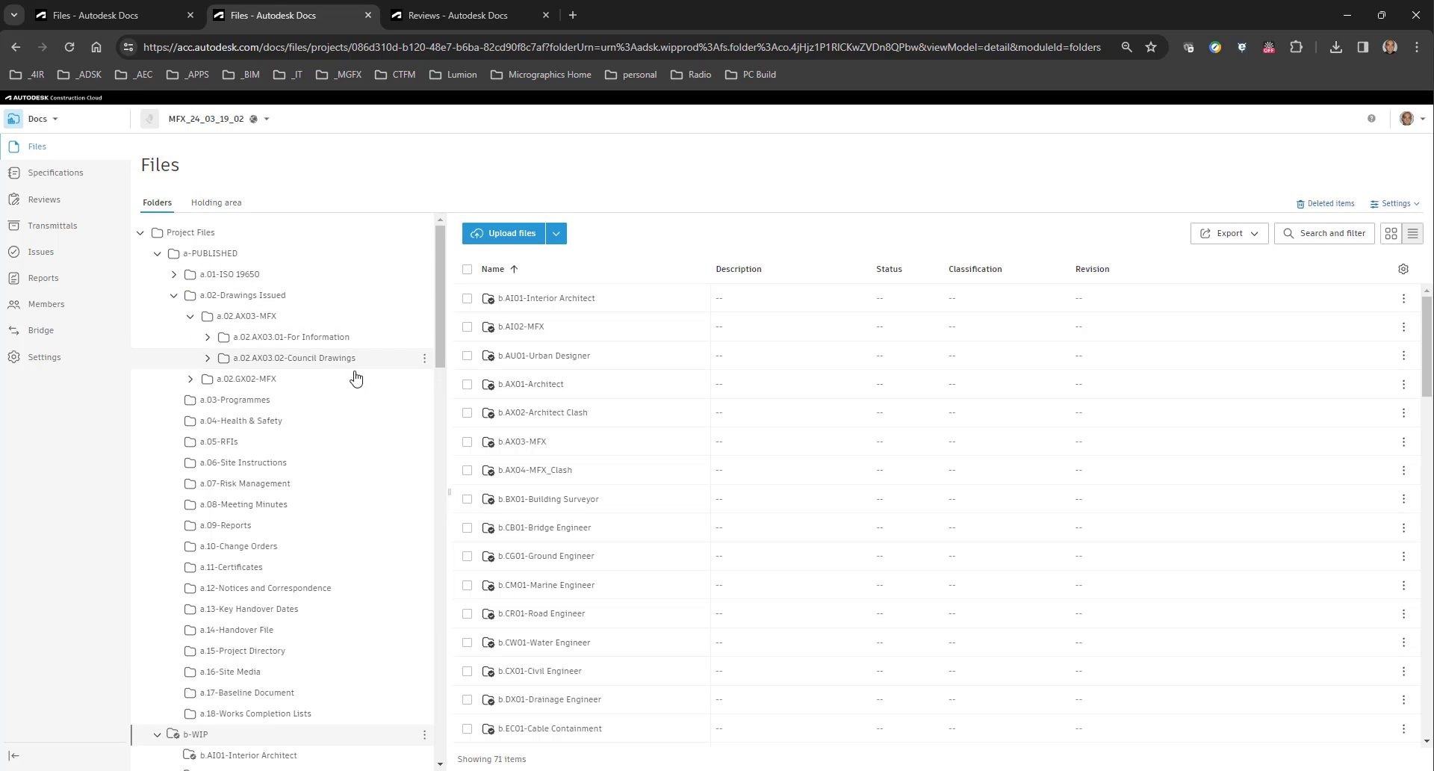
click(209, 341)
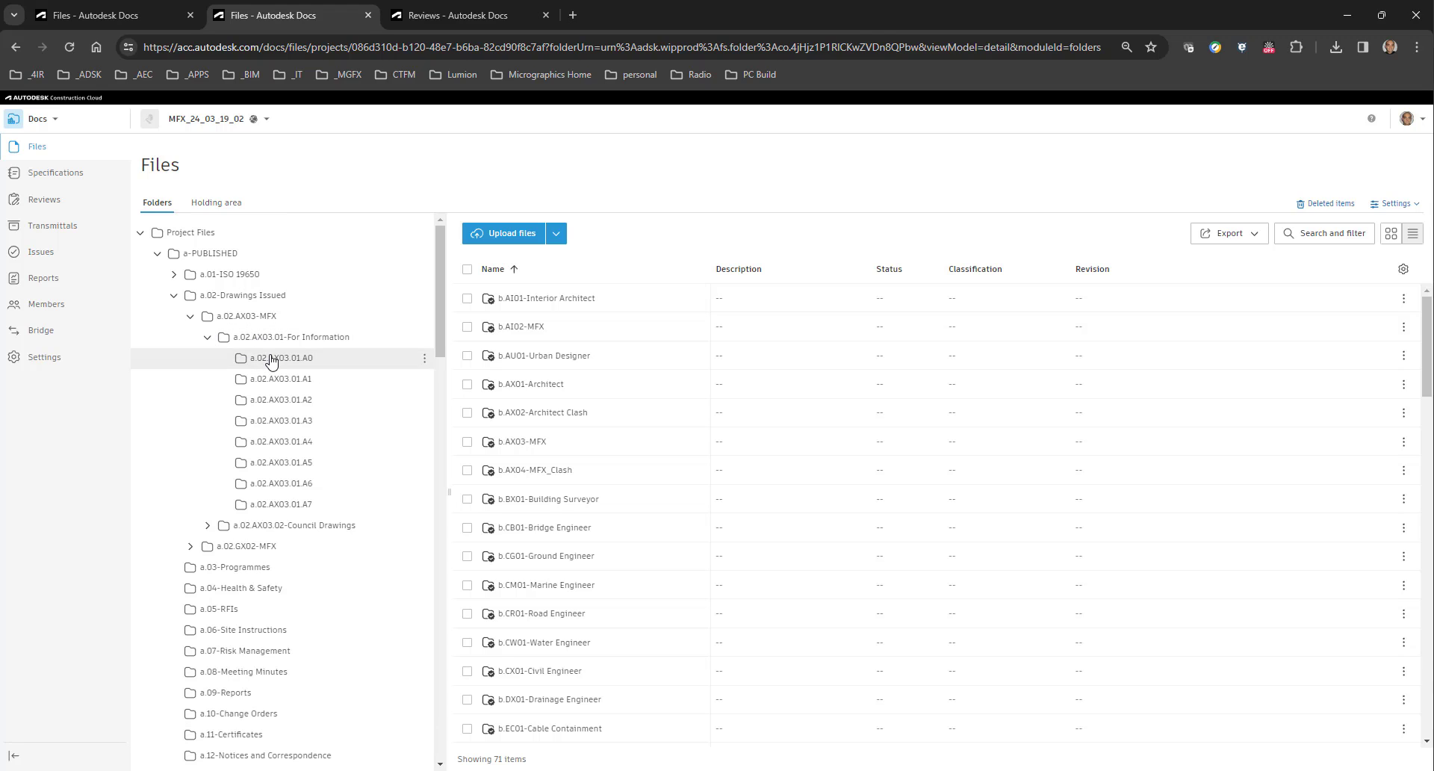
click(271, 360)
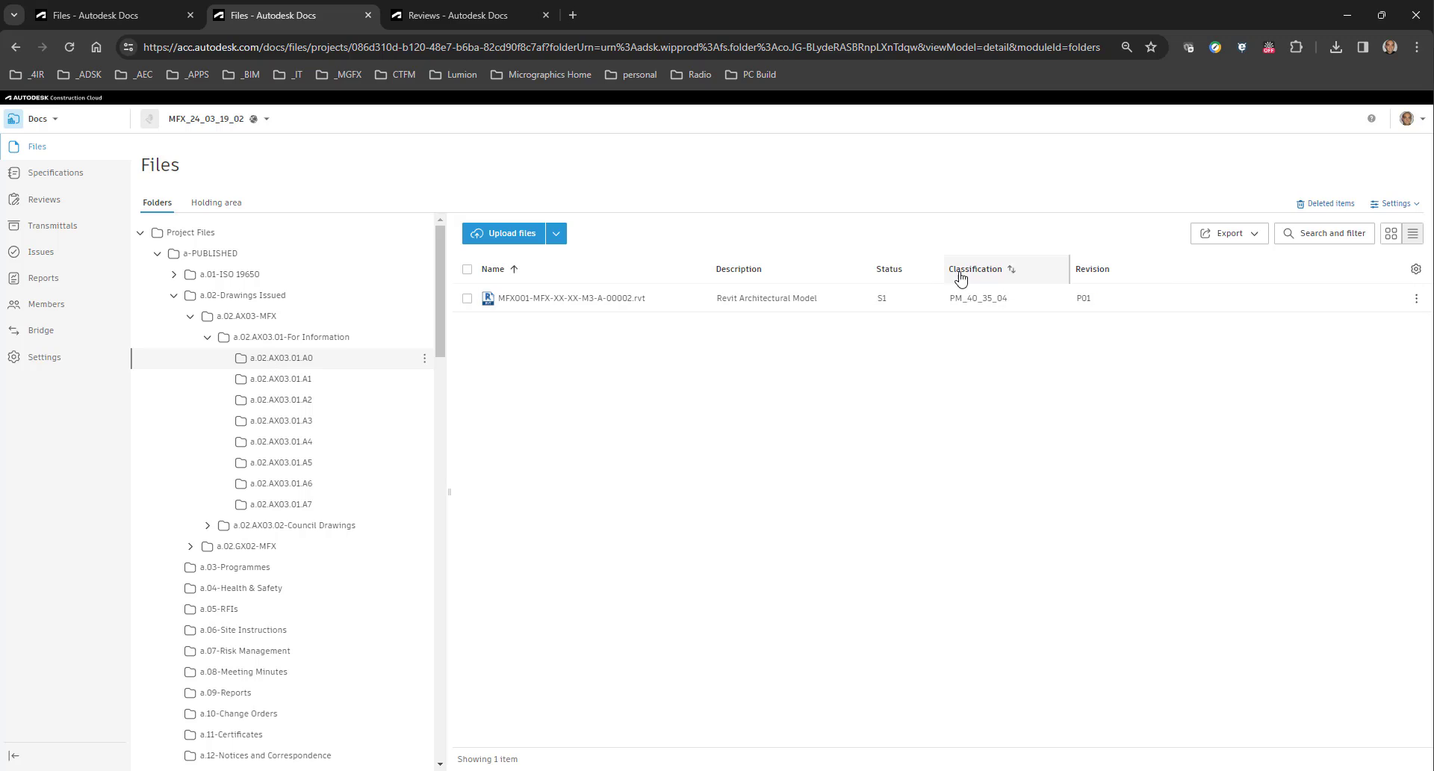
Set the status of the published model MFX001-MFX-XX-XX-M3-A-00002.rvt to A0.
click(936, 302)
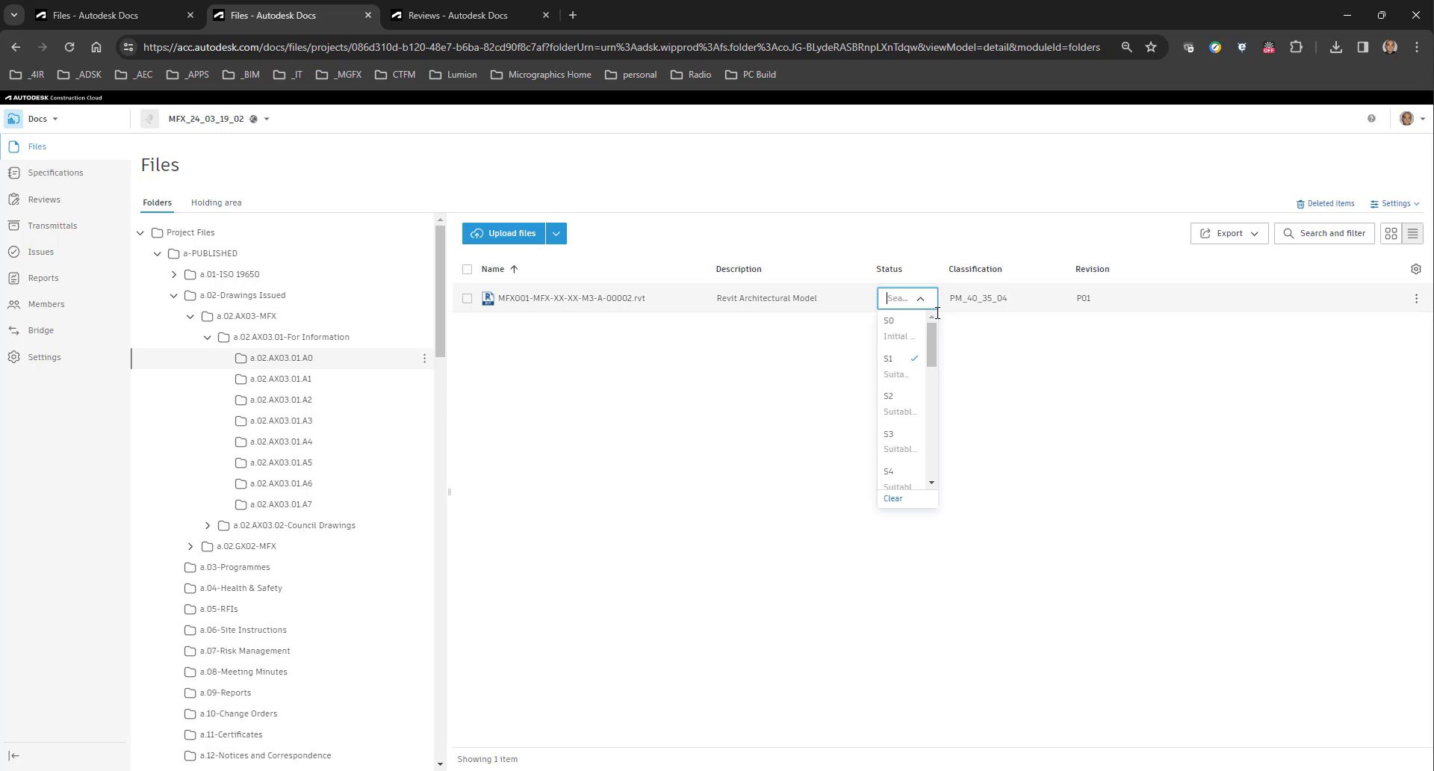
scroll(928, 434, down, 5)
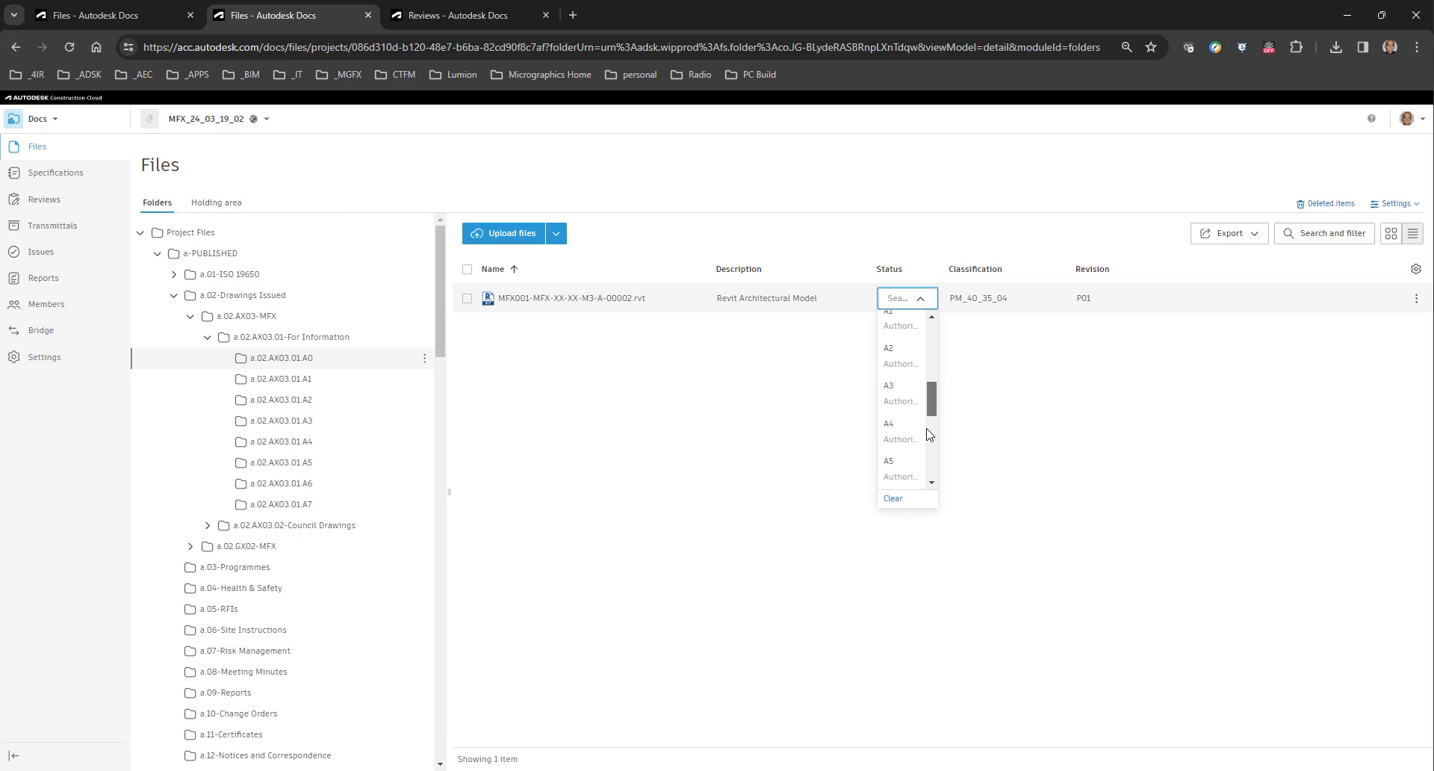
scroll(928, 435, up, 3)
click(896, 328)
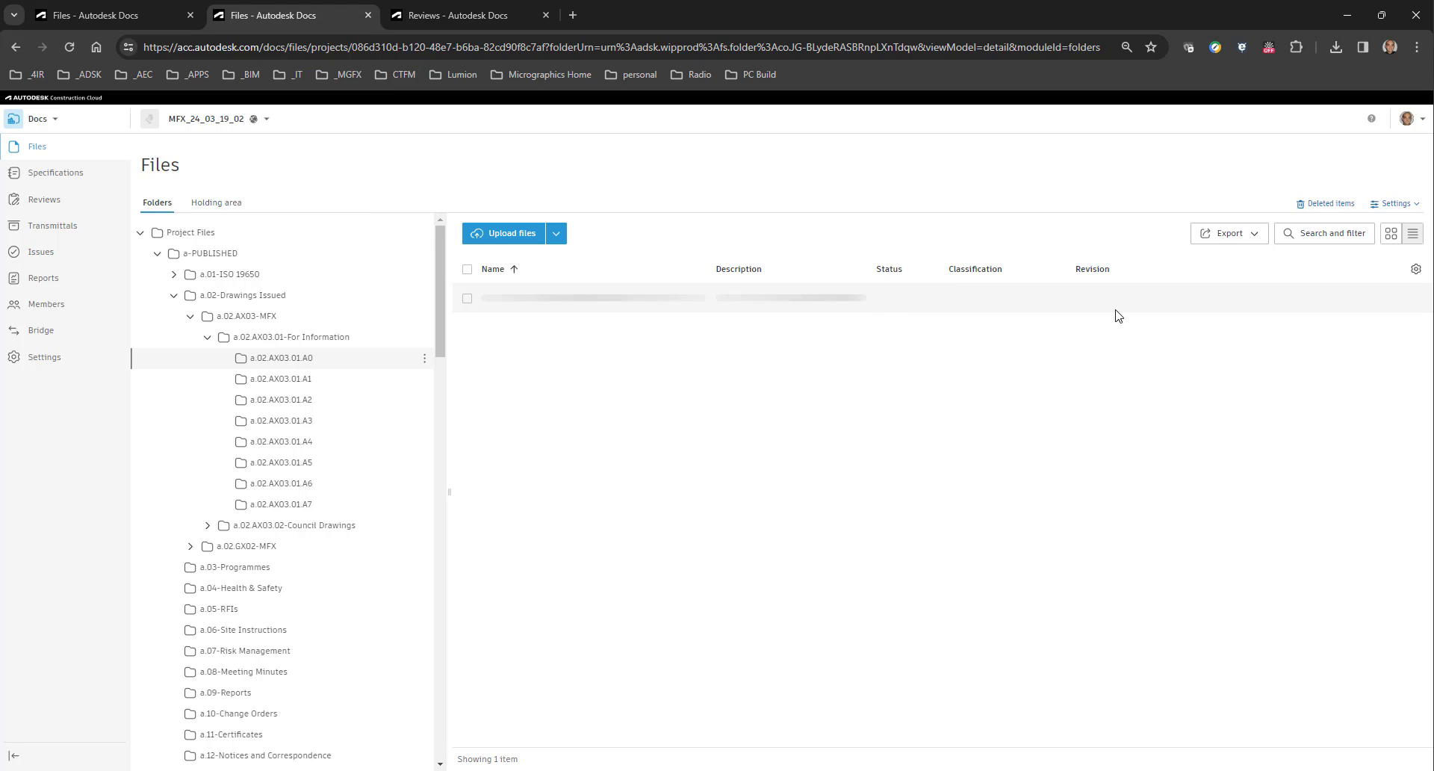
Open the published model's revision code for editing.
click(1154, 298)
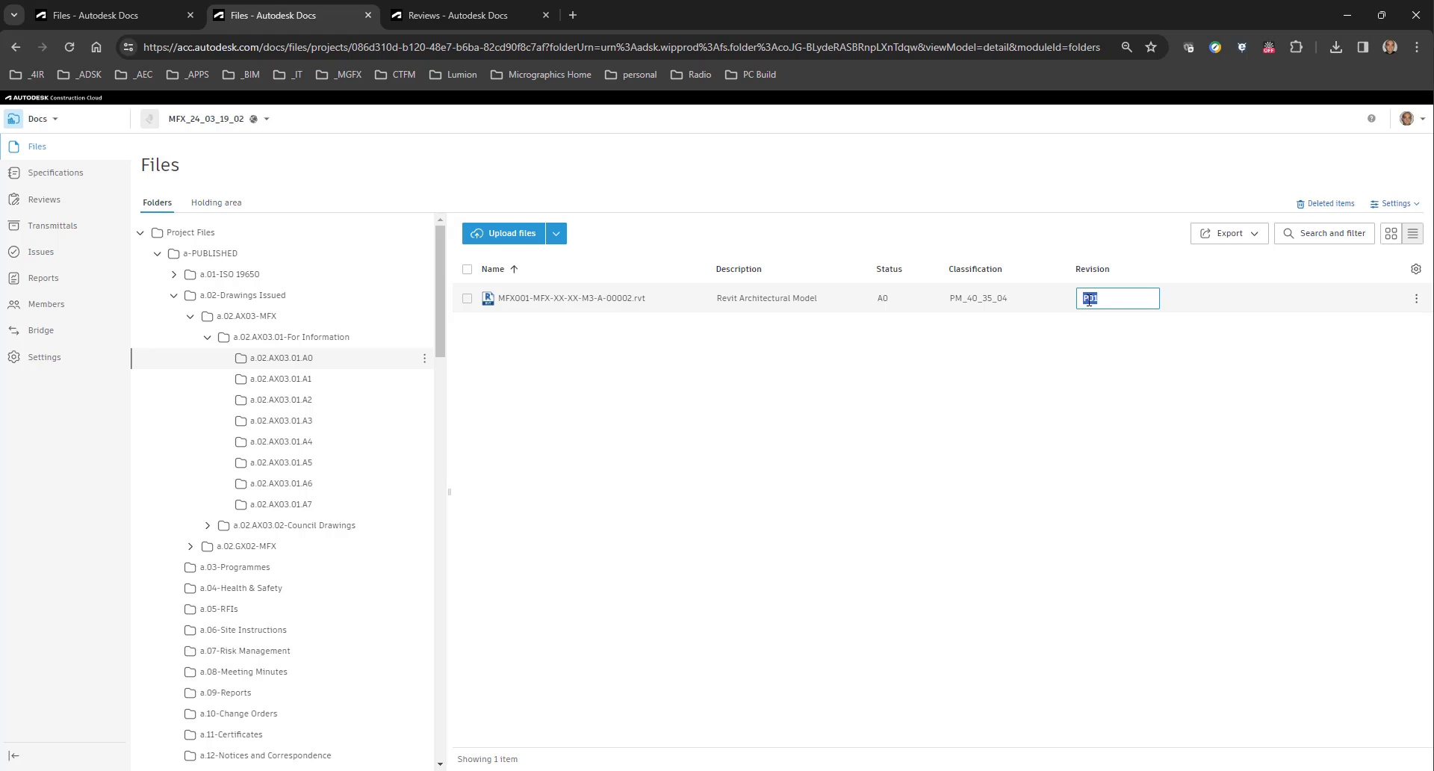
click(1088, 298)
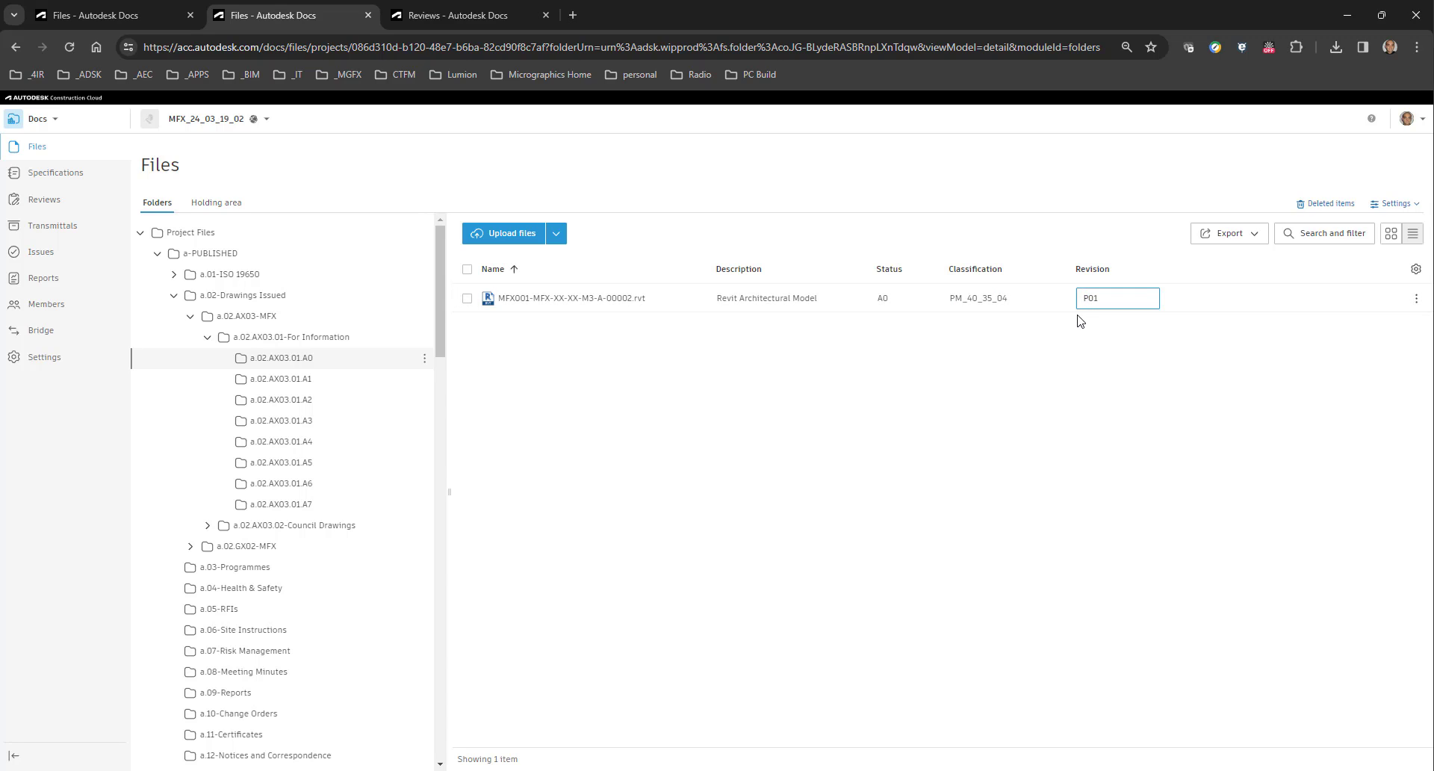
click(1086, 369)
Switch to the Excel workbook Naming Standard-09-Status and examine the status and revision codes for shared and published information, including S2 and A2.
mouse_move(552, 770)
click(481, 729)
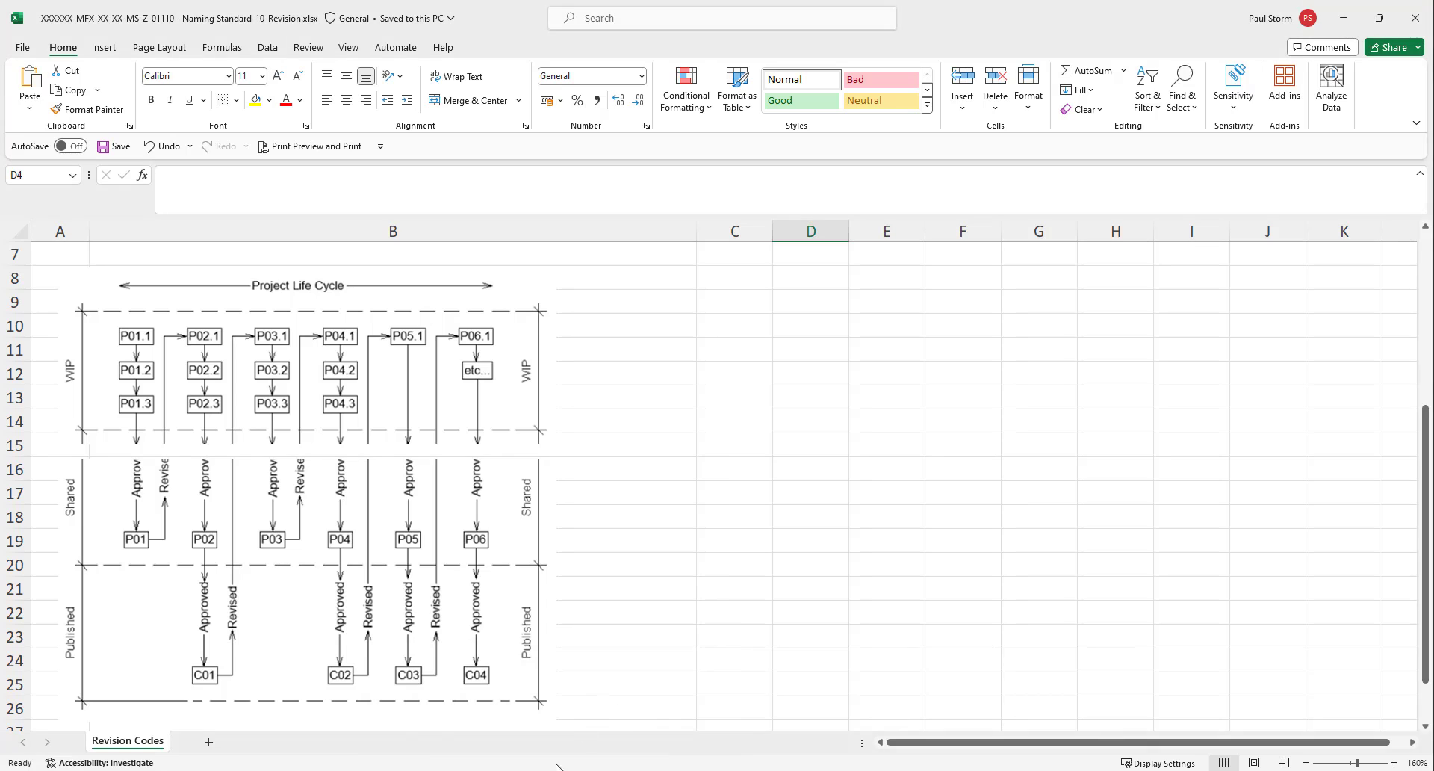
click(634, 716)
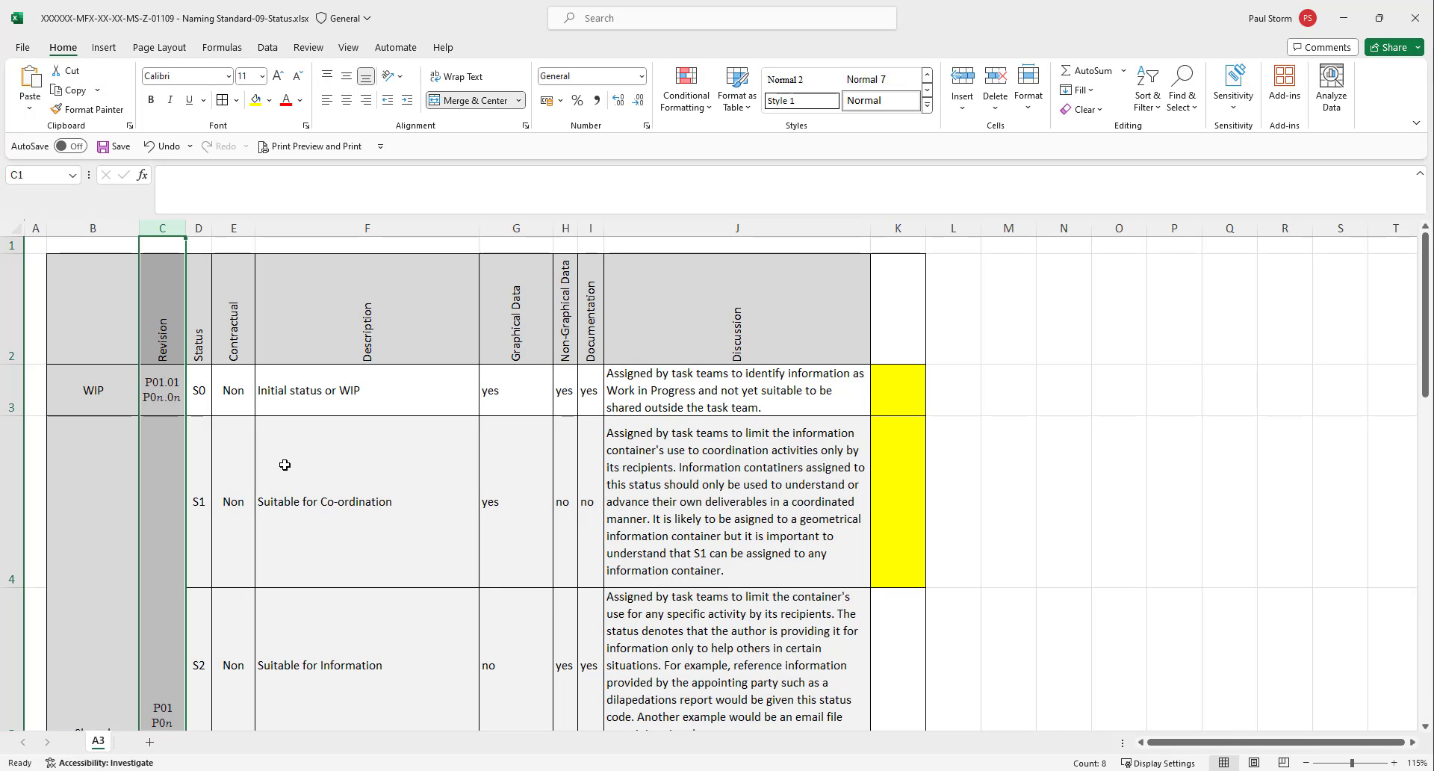
scroll(285, 465, down, 4)
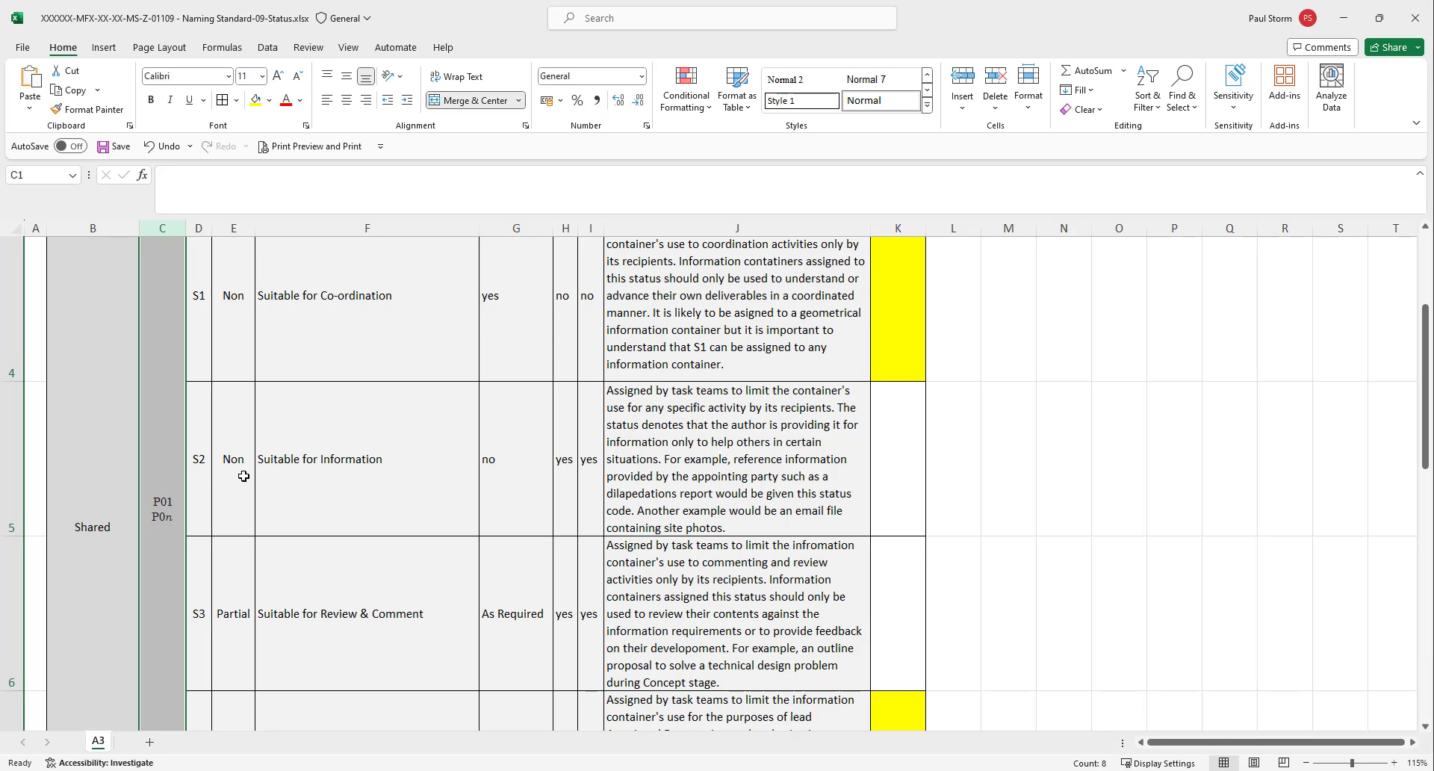
click(198, 462)
scroll(201, 470, down, 5)
scroll(201, 477, down, 5)
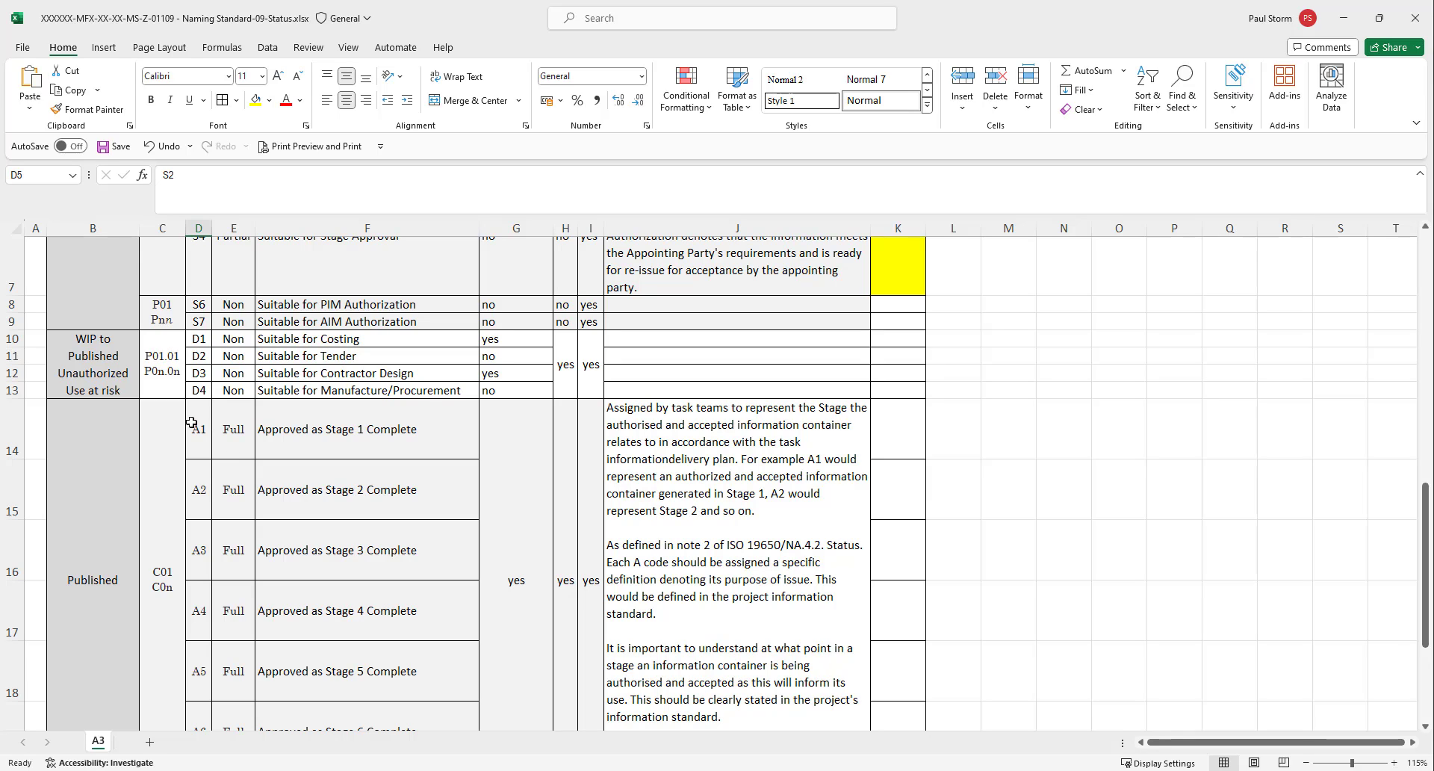
click(196, 489)
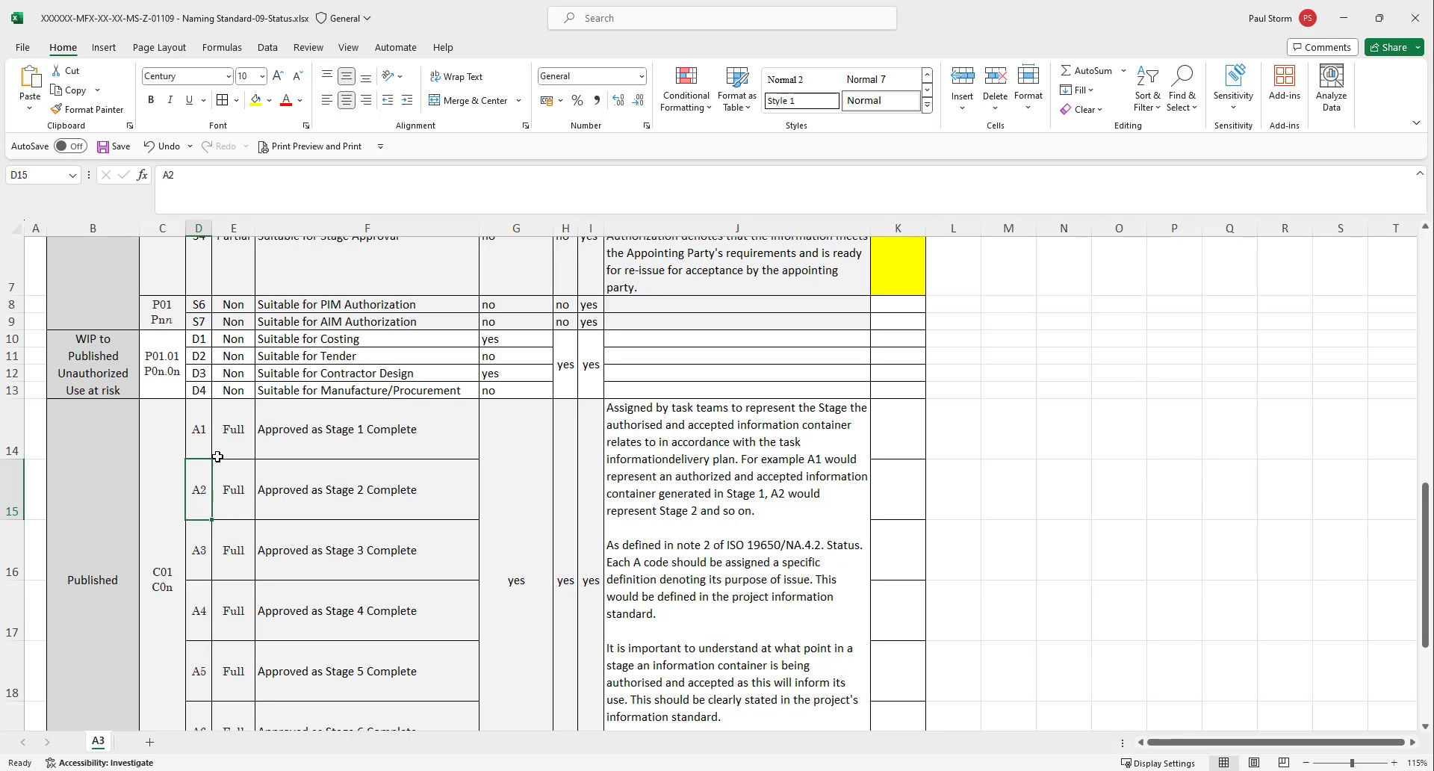
Minimize the status workbook, switch back to Autodesk Docs and check the status field of the published model MFX001-MFX-XX-XX-M3-A-00002.rvt without changing it.
click(1350, 27)
mouse_move(553, 769)
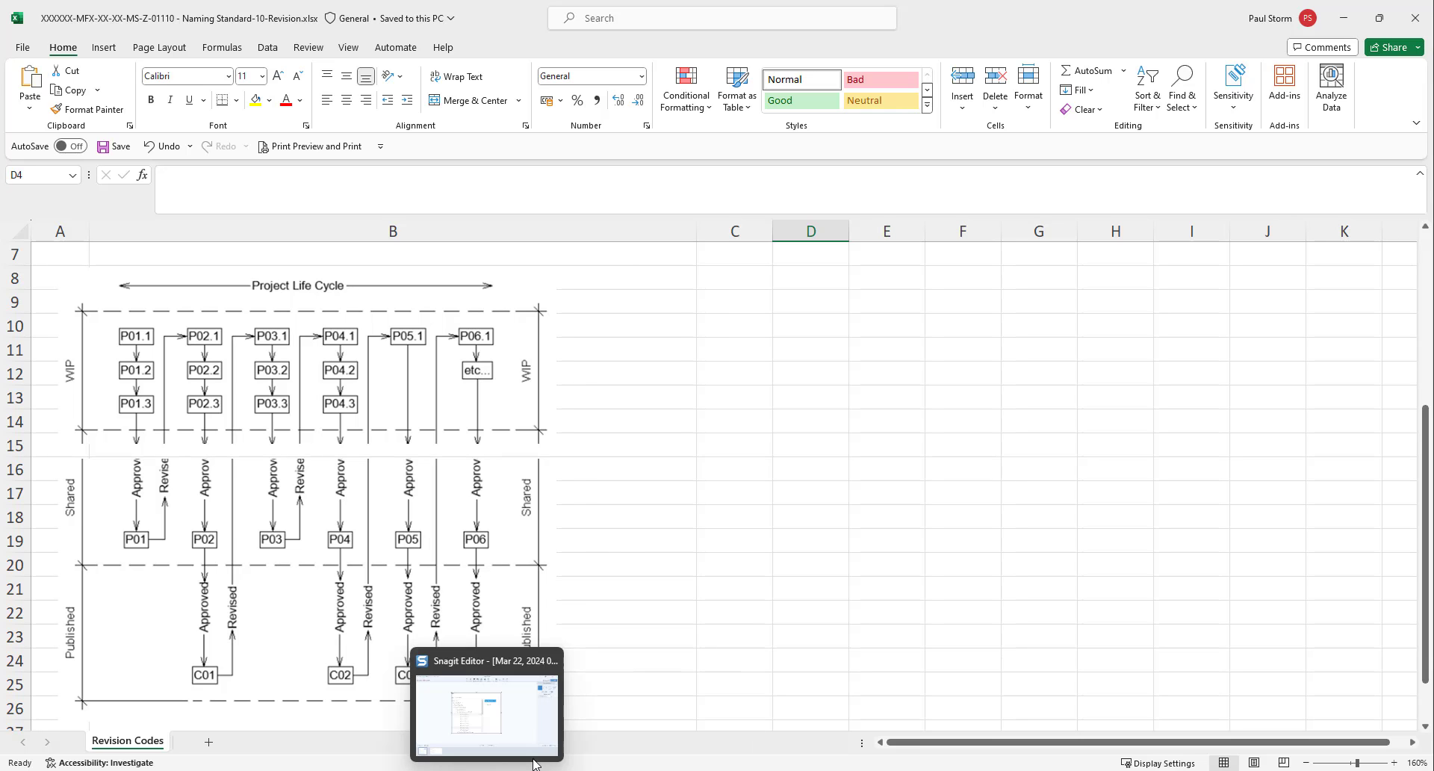
mouse_move(402, 759)
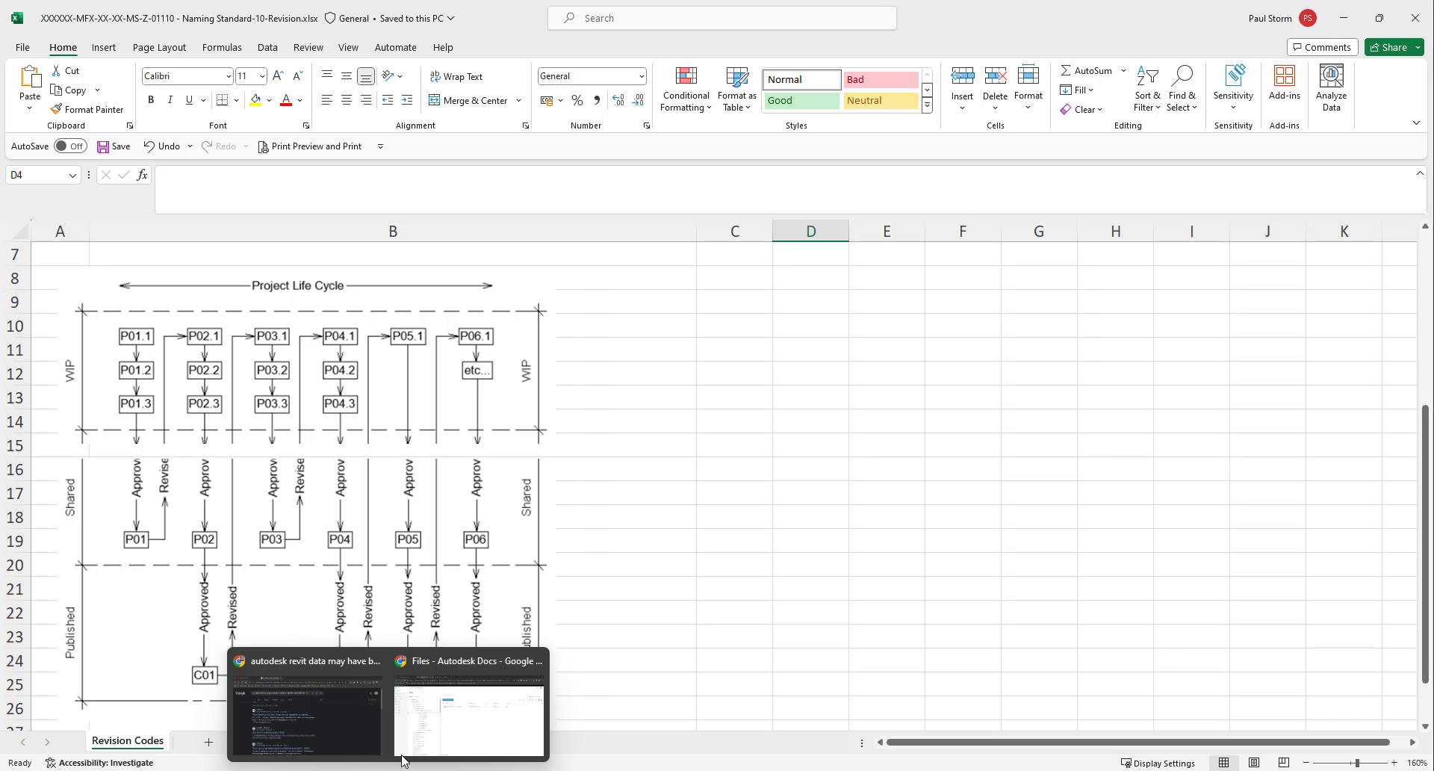
click(414, 731)
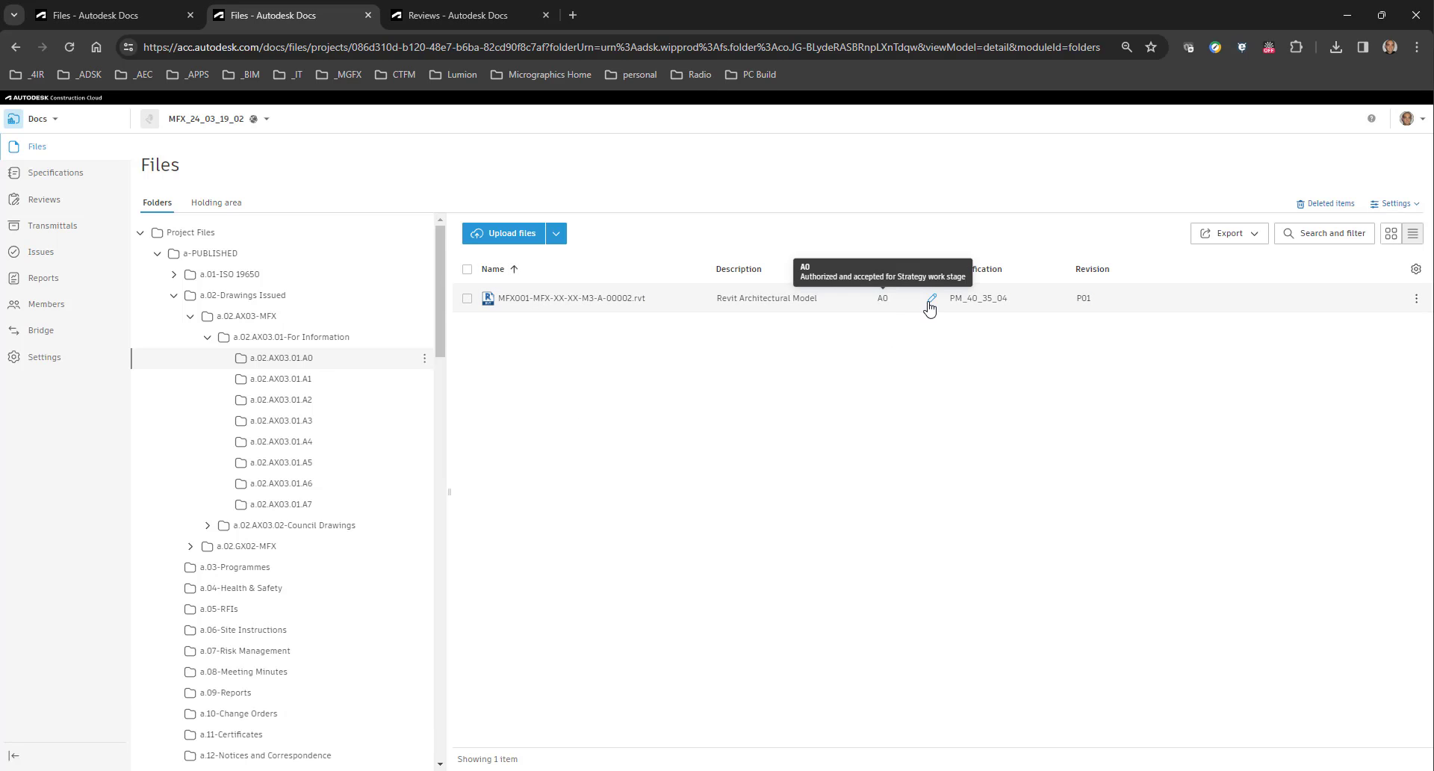
click(931, 300)
click(798, 413)
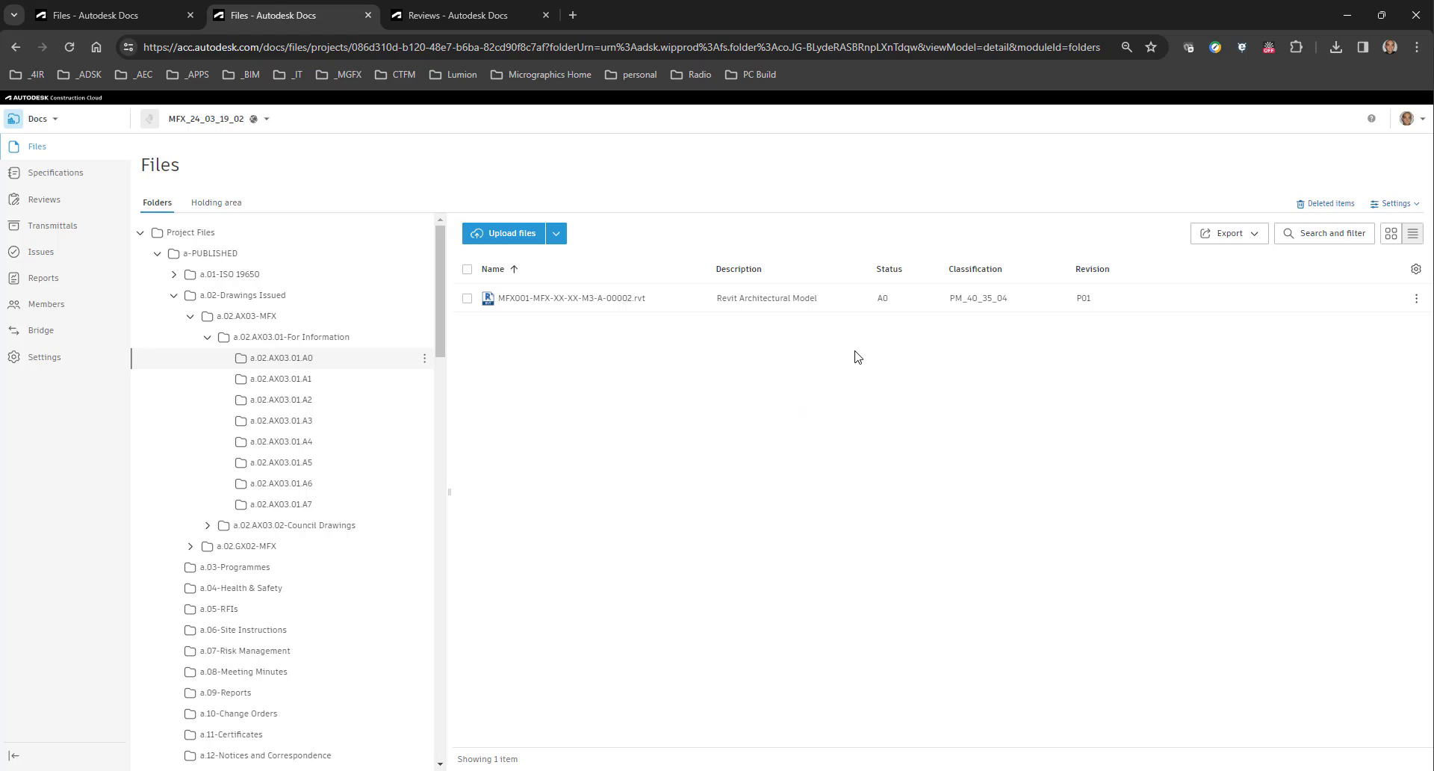